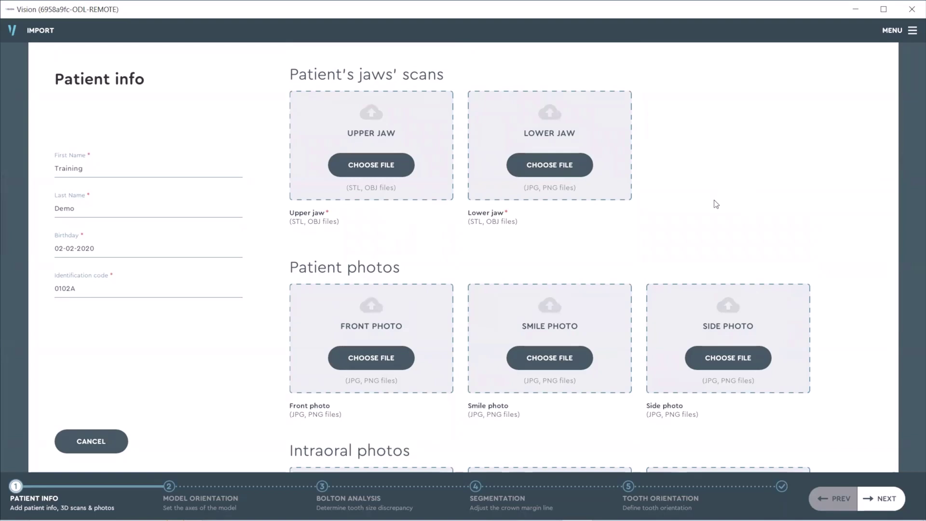
Review the patient details and the upload areas for jaw scans, patient photos, intraoral photos and X-rays
key("ctrl")
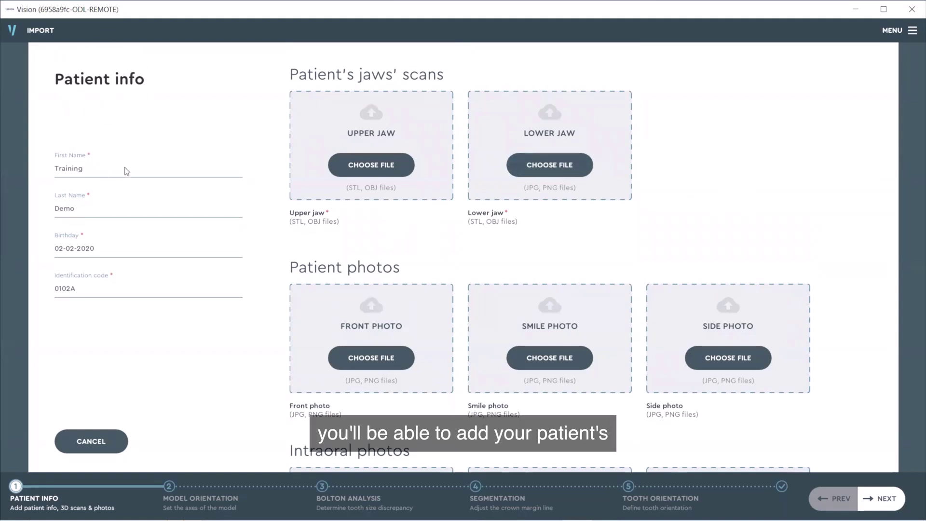
key("ctrl")
key("ctrl")
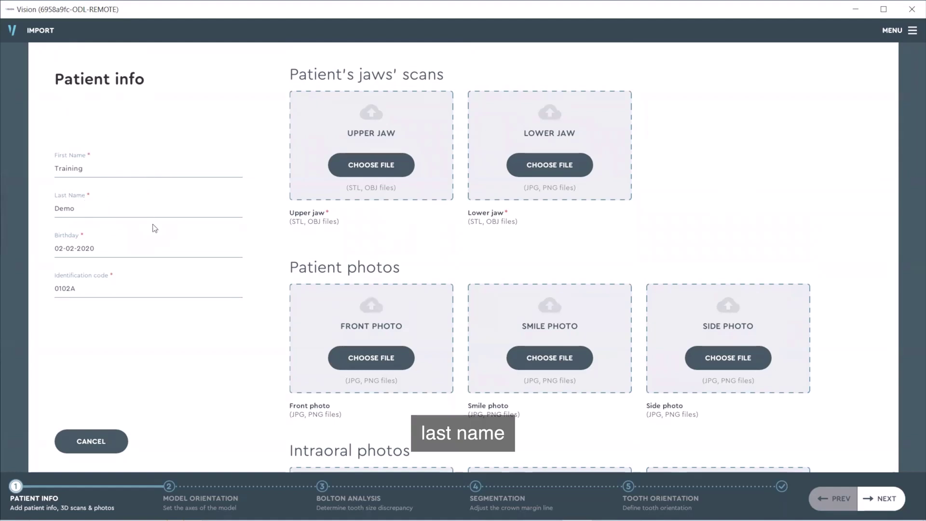
left_click(144, 249)
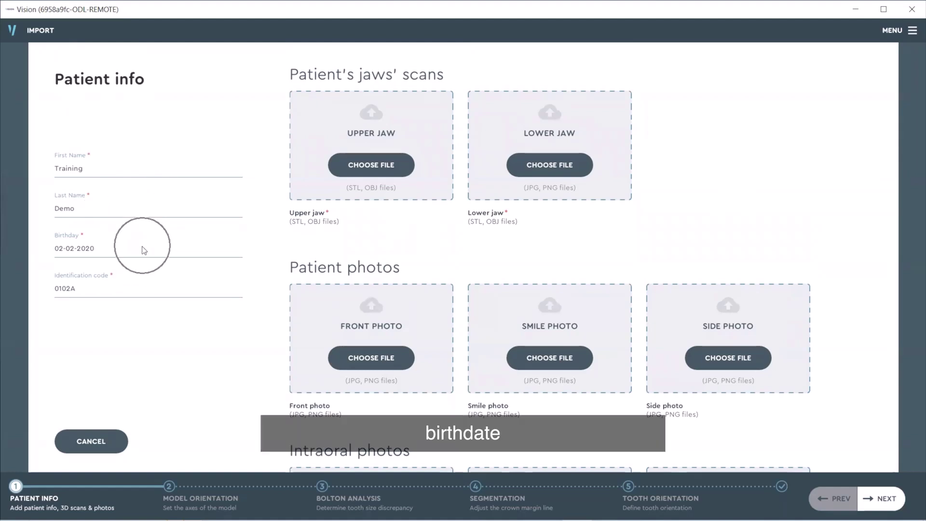
left_click(148, 293)
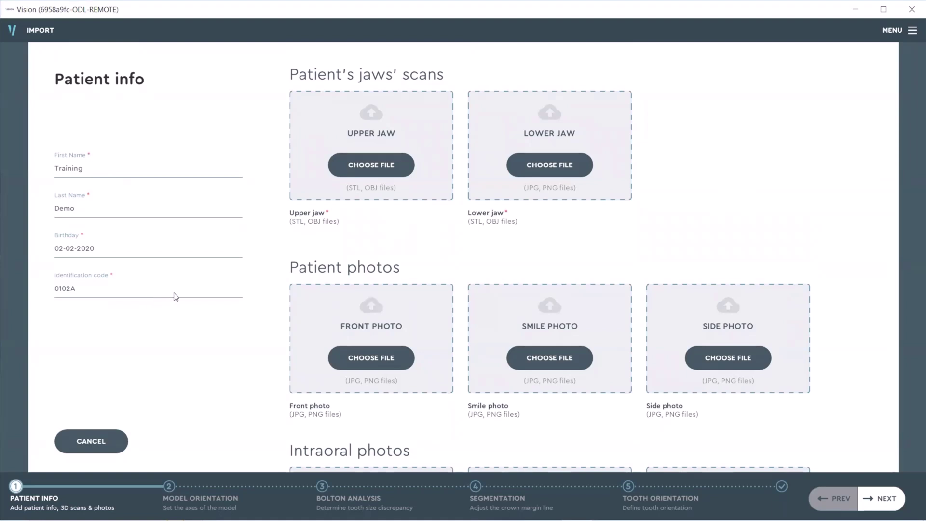
left_click(383, 165)
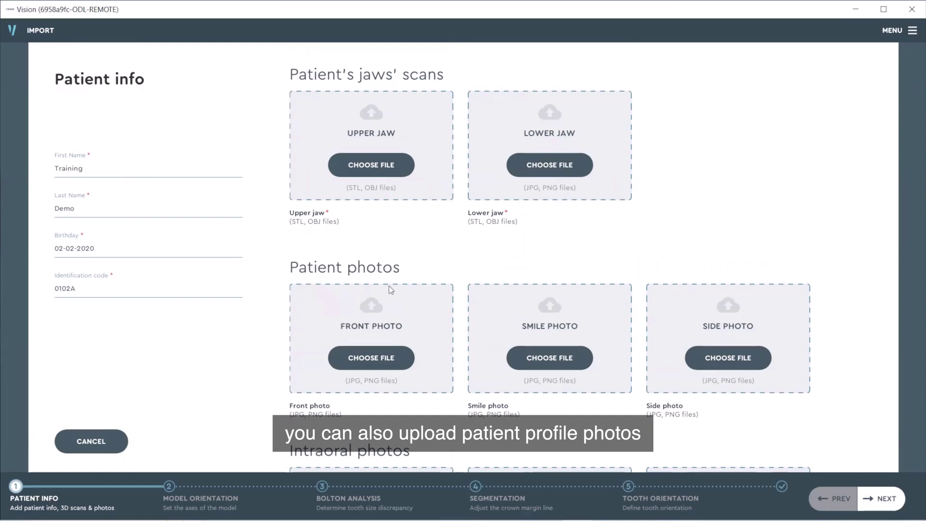
scroll(388, 288, "down", 3)
scroll(384, 297, "down", 1)
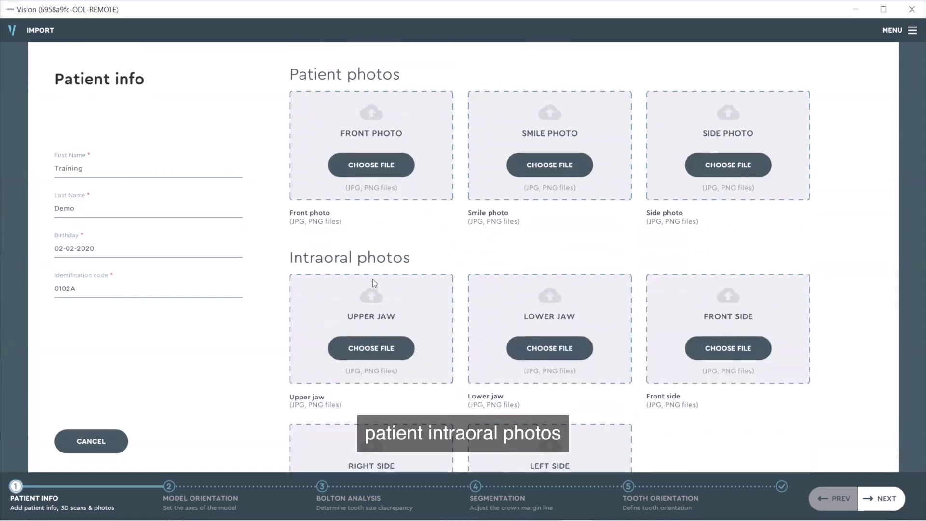
scroll(380, 275, "down", 5)
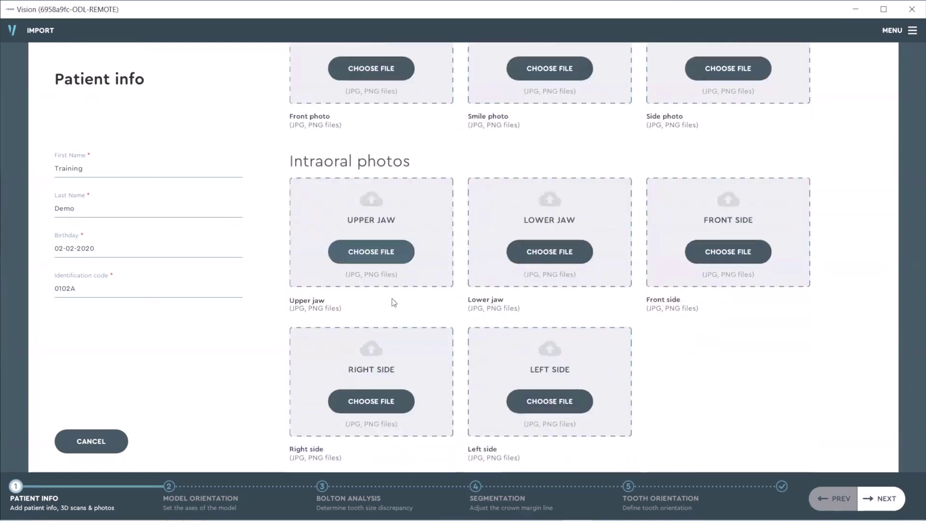
scroll(387, 314, "down", 3)
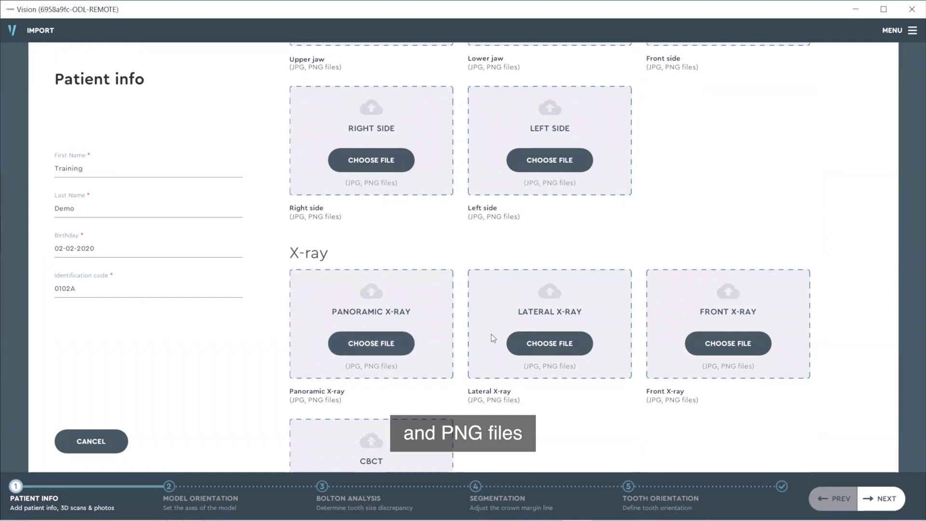
scroll(555, 328, "up", 2)
scroll(651, 320, "up", 9)
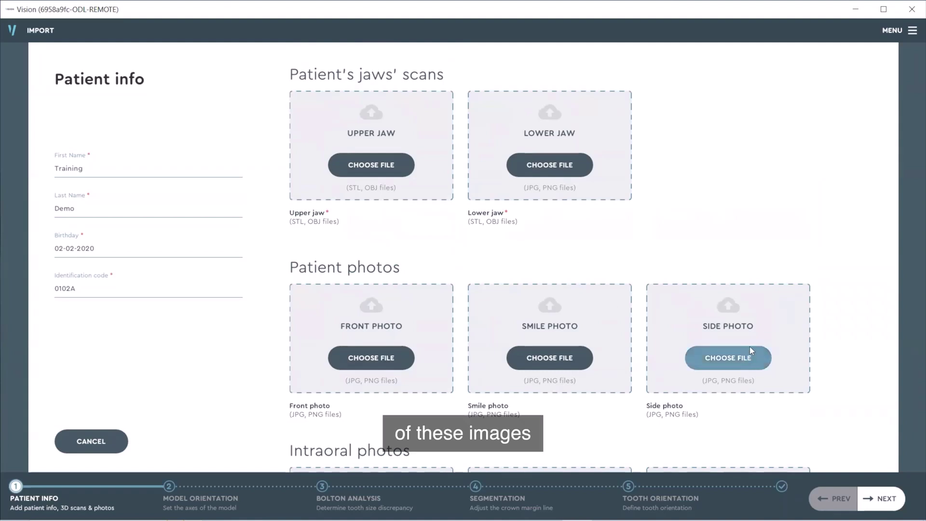
Upload the scan file ending in shell_occlusion_u from the MC Case w images folder as the upper jaw
left_click(373, 164)
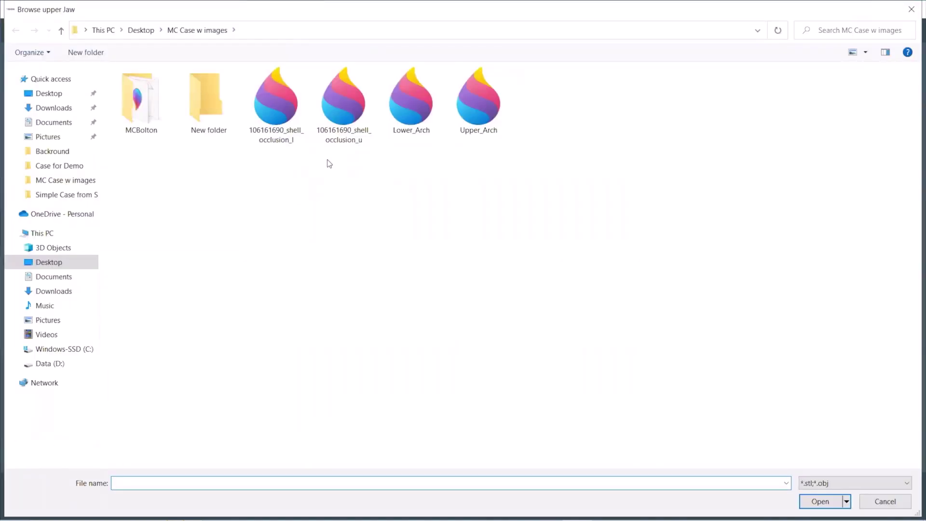
left_click(340, 113)
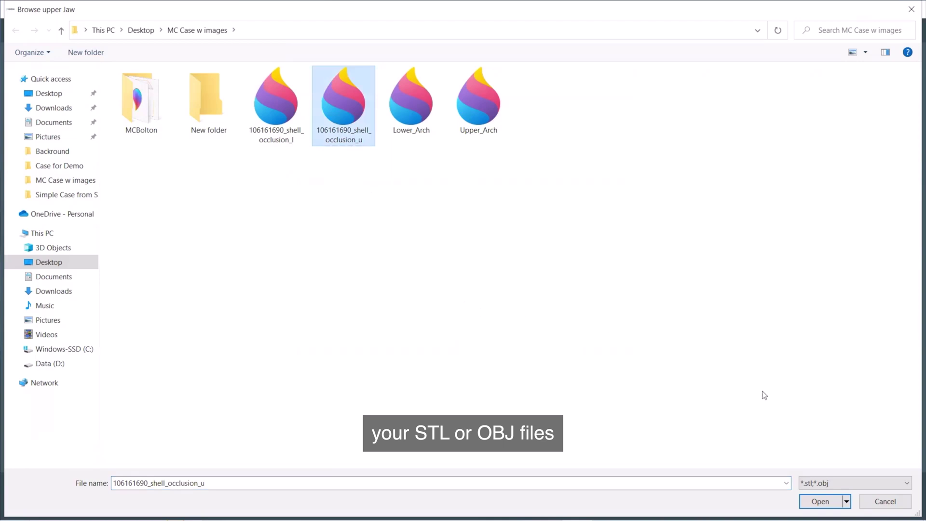
left_click(821, 502)
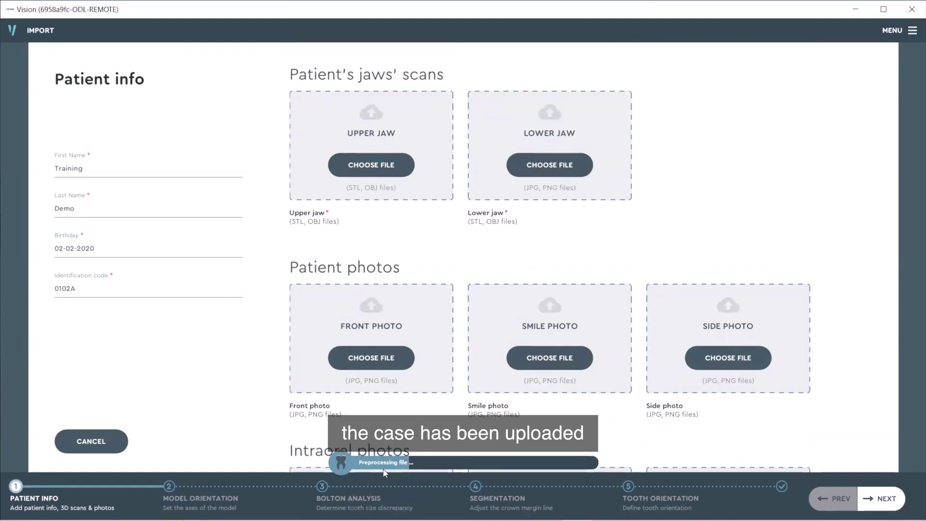
Upload the scan file ending in shell_occlusion_l from the MC Case w images folder as the lower jaw
left_click(553, 172)
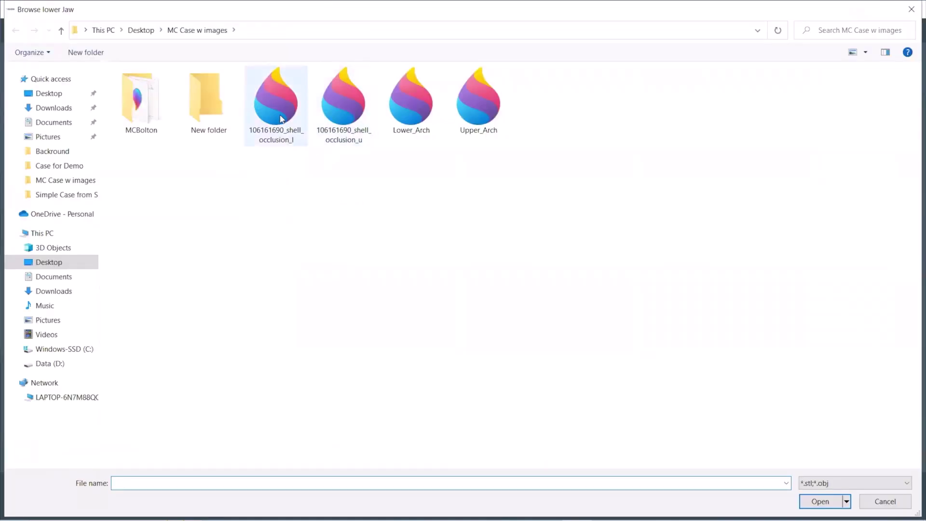
left_click(281, 119)
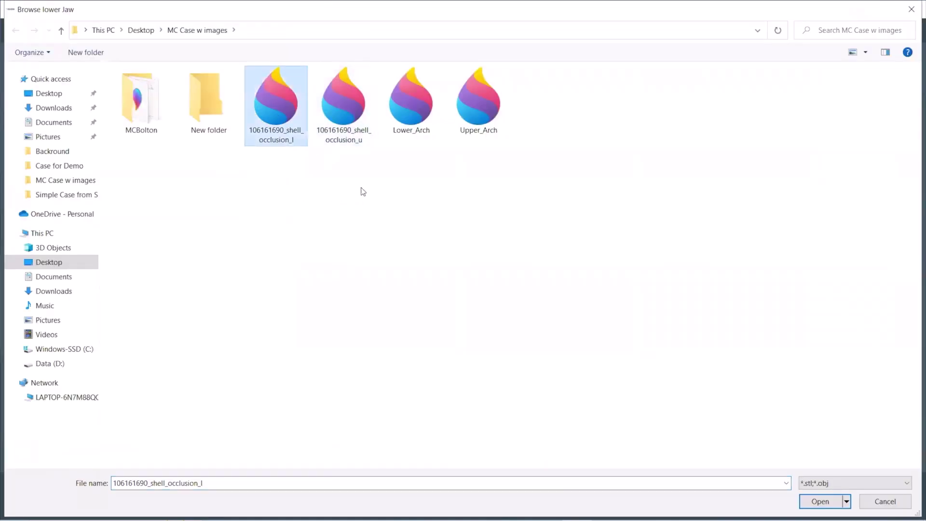
left_click(820, 502)
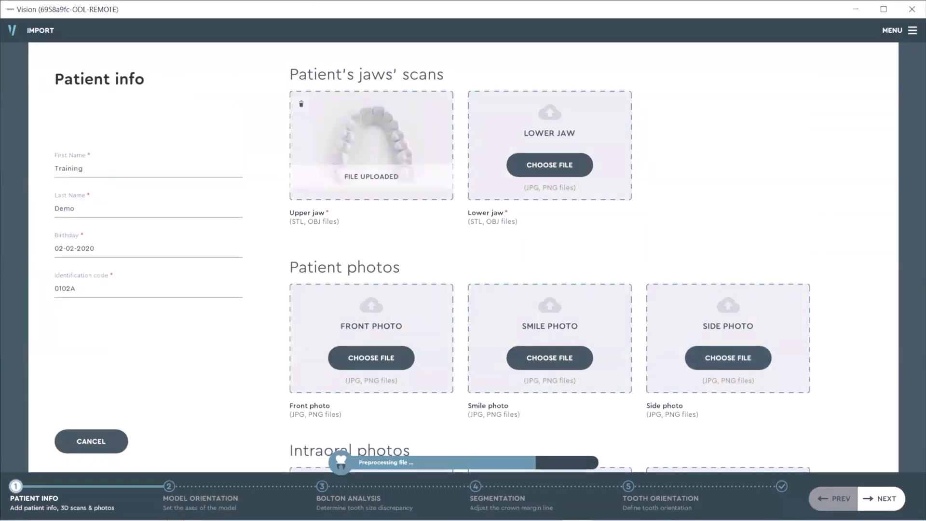
Upload the image IMG_3932smile as the front side intraoral photo
scroll(651, 309, "down", 3)
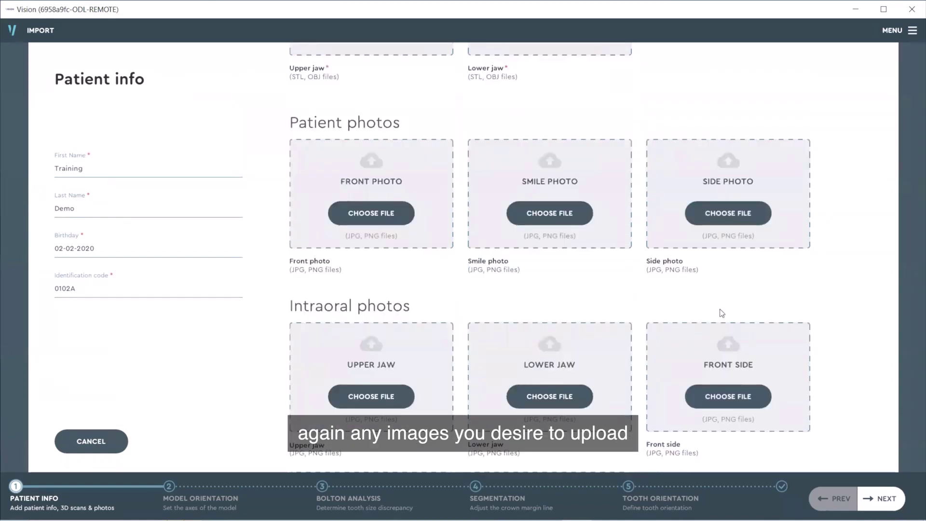
scroll(815, 297, "down", 2)
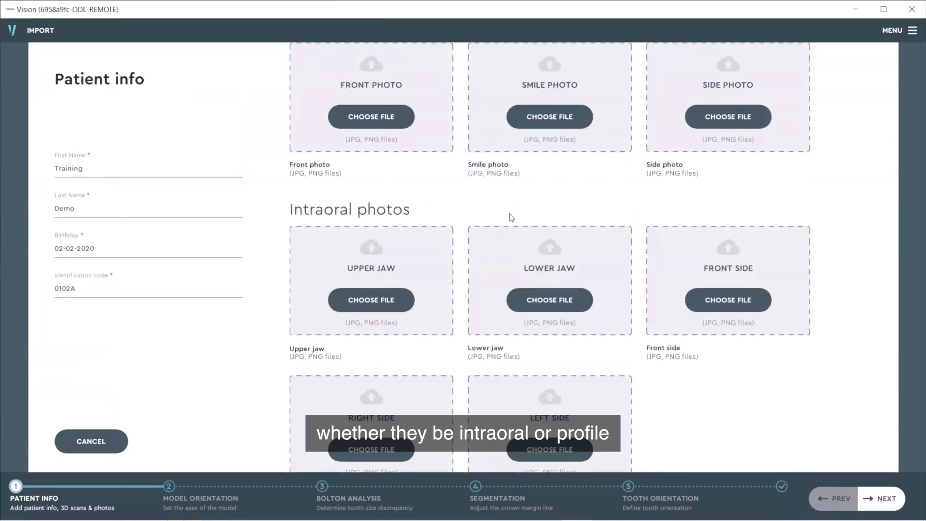
left_click(723, 301)
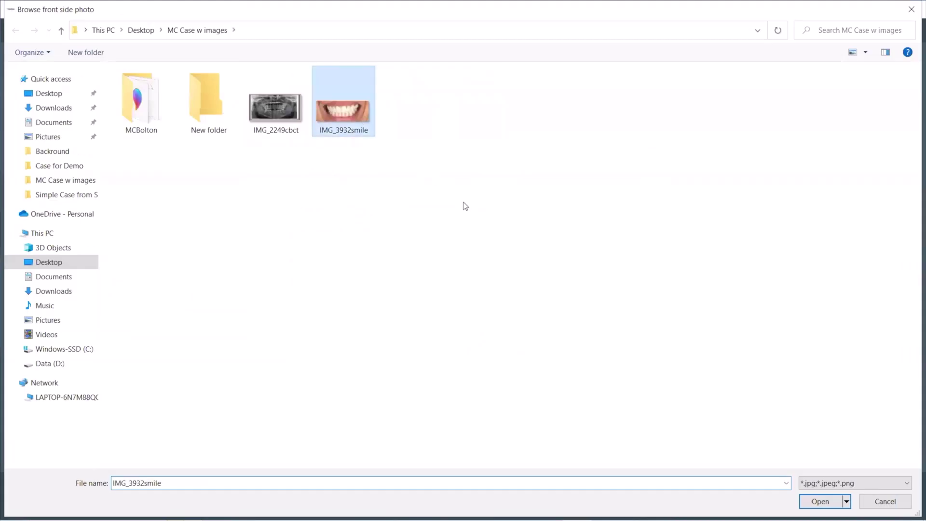
left_click(820, 502)
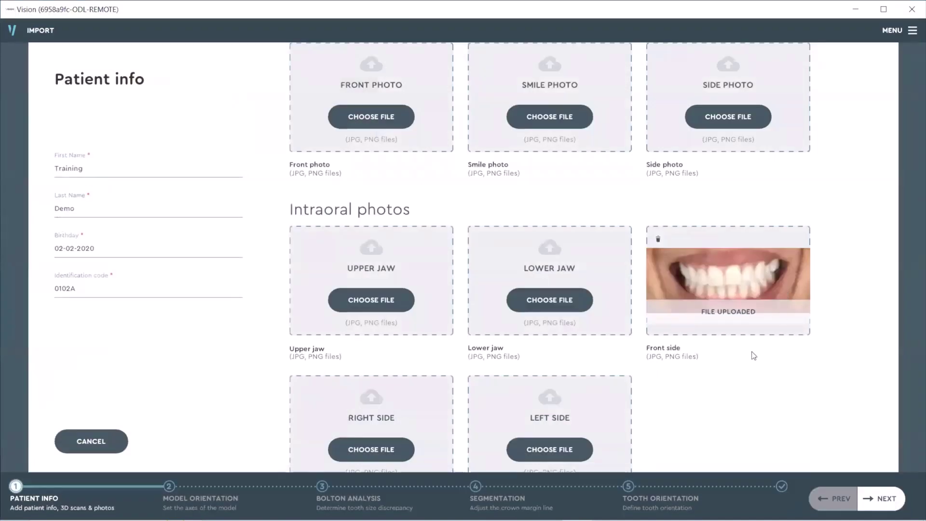
Upload the image IMG_2249cbct as the panoramic X-ray
scroll(770, 341, "down", 6)
scroll(758, 347, "down", 1)
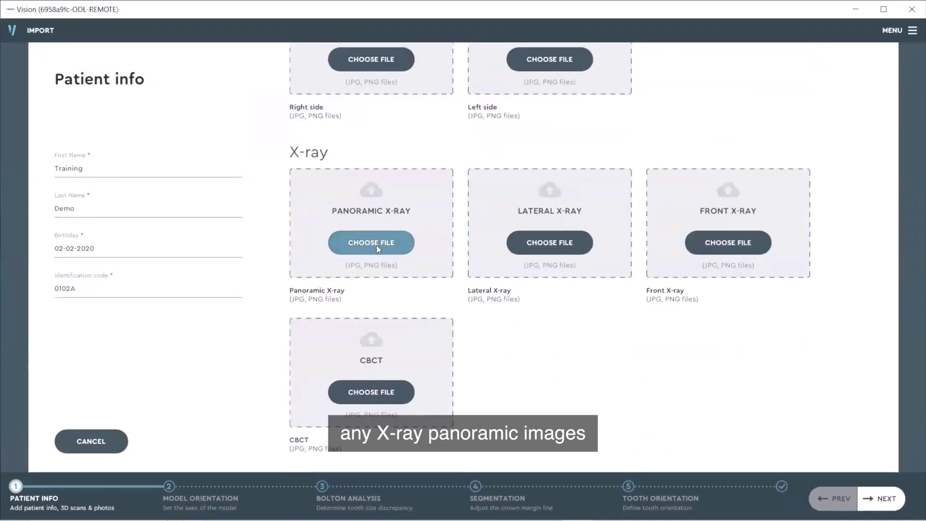
left_click(371, 243)
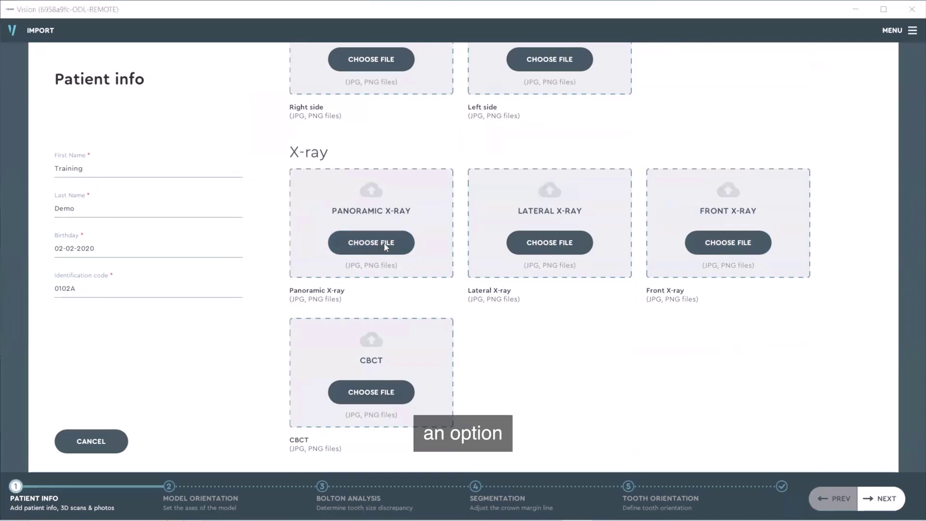
left_click(276, 130)
key("Return")
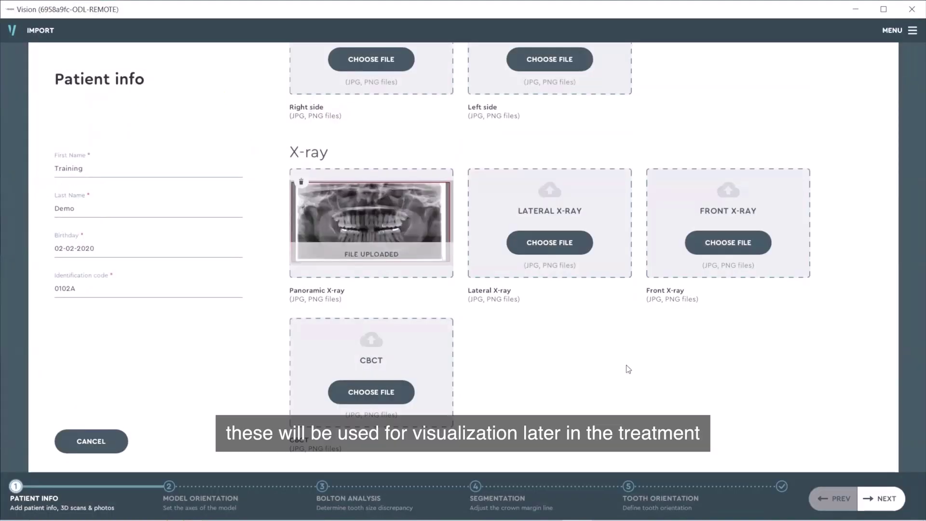
Proceed to model orientation and place upper jaw landmarks on the first molar on each side and the incisal edge between the central incisors
left_click(885, 499)
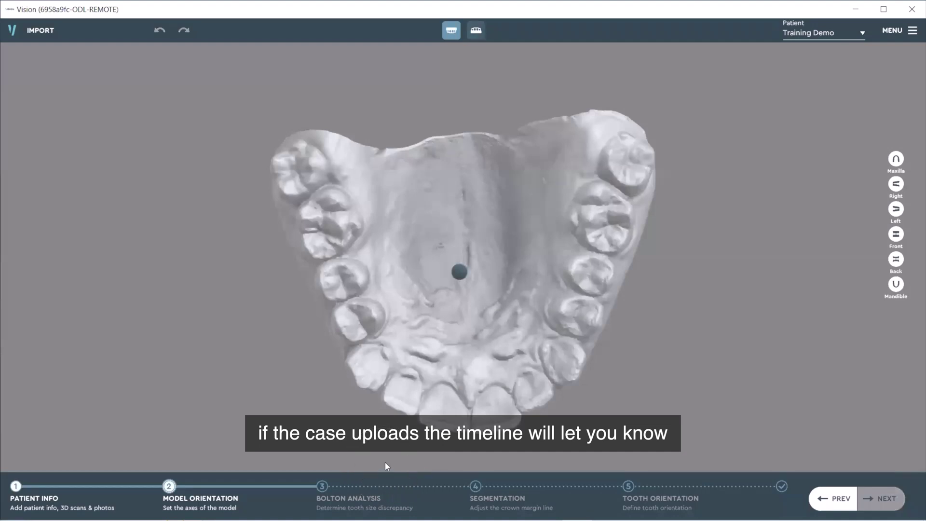
mouse_move(460, 272)
left_mouse_down()
mouse_move(405, 205)
mouse_move(319, 238)
mouse_move(300, 259)
left_mouse_up()
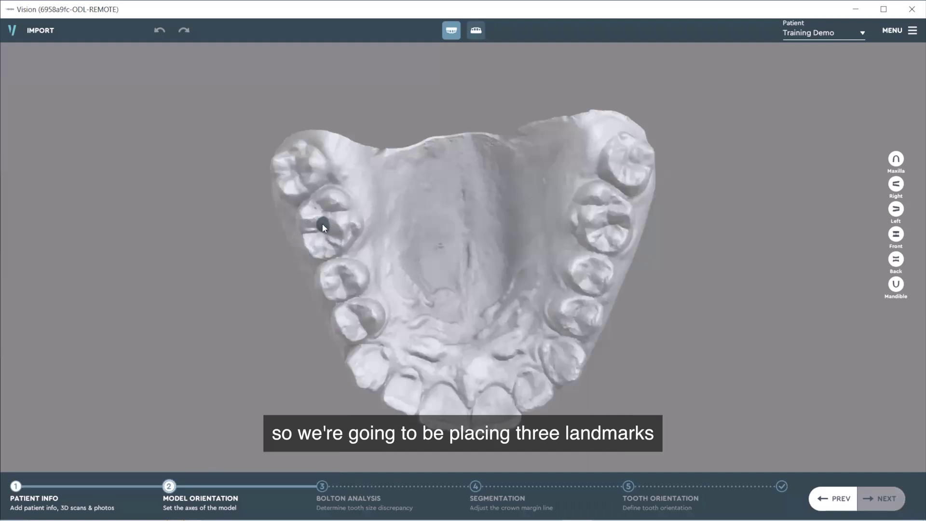
left_click_drag(322, 223, 324, 222)
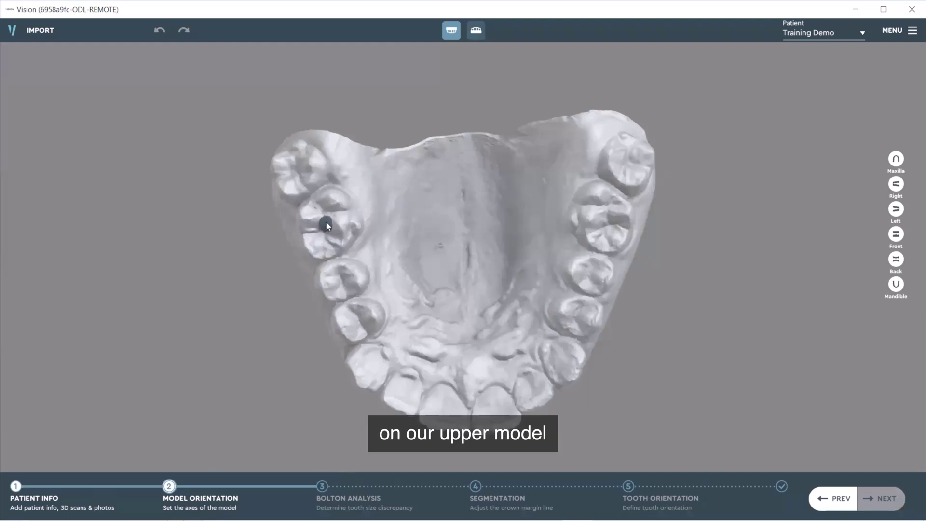
mouse_move(324, 224)
left_mouse_down()
mouse_move(335, 283)
mouse_move(296, 176)
left_mouse_up()
mouse_move(324, 231)
left_mouse_down()
mouse_move(345, 269)
mouse_move(338, 246)
left_mouse_up()
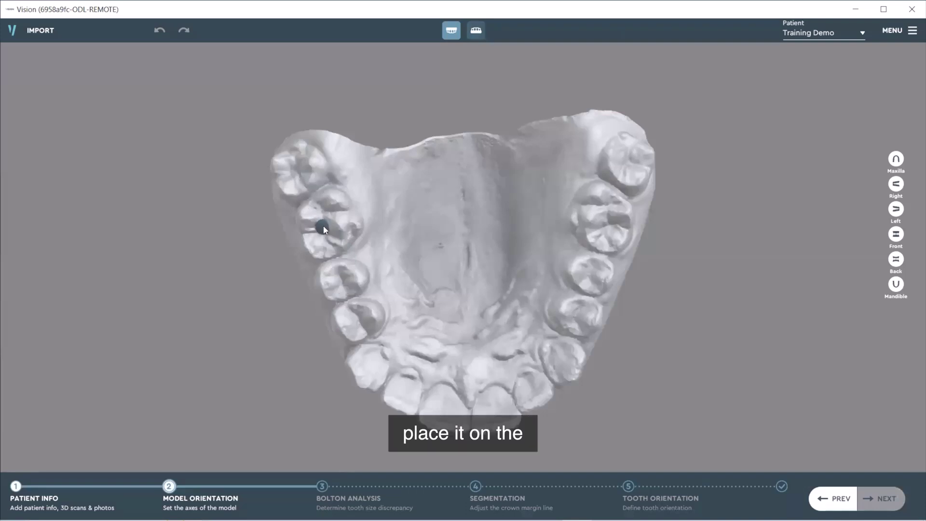
left_click_drag(324, 230, 322, 227)
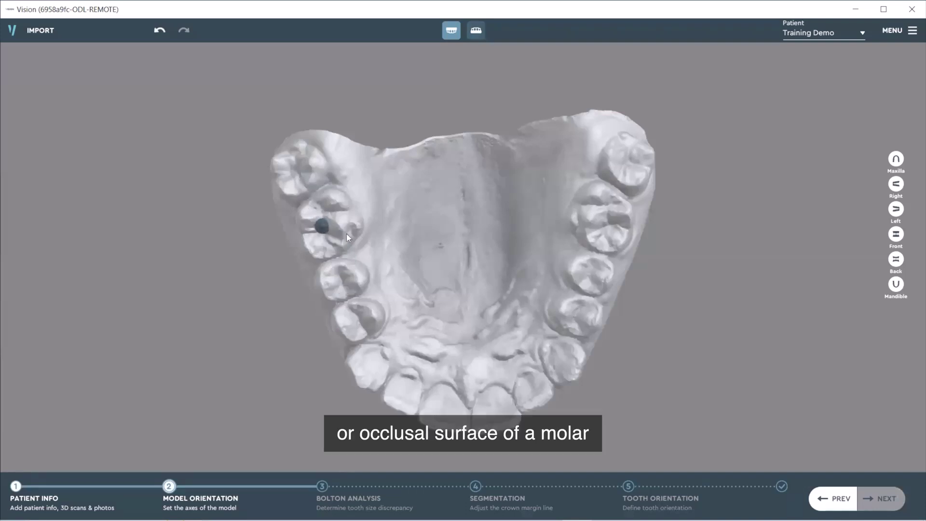
left_click_drag(358, 282, 466, 435)
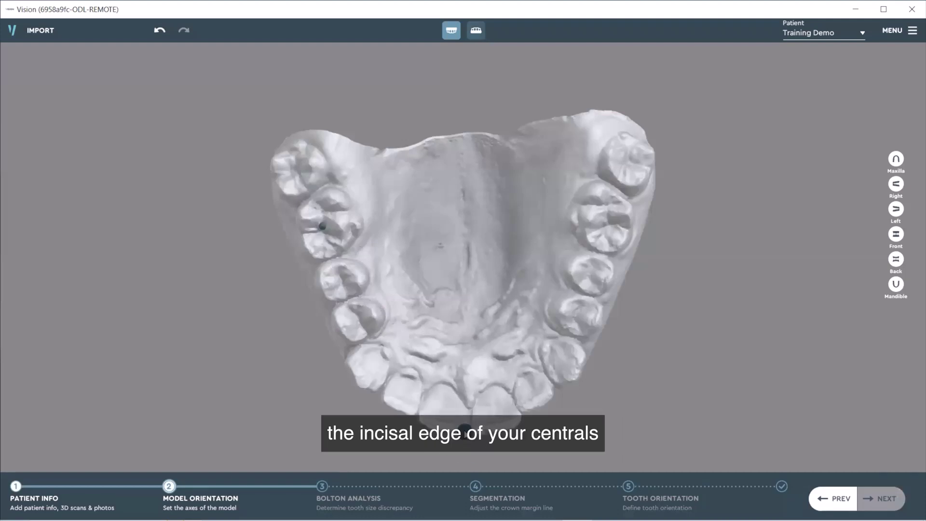
left_click(466, 429)
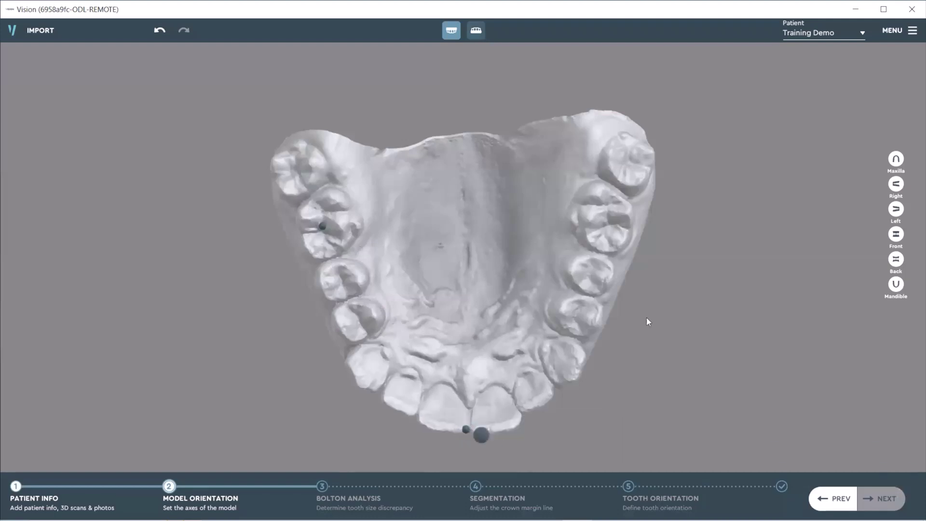
left_click(609, 223)
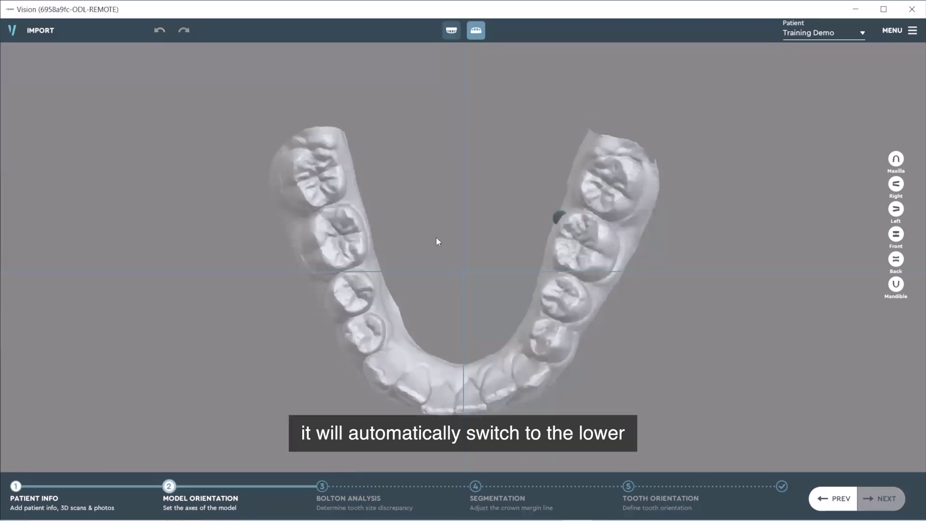
Place the lower jaw landmarks on the first molar on each side and on the incisal edge of the central incisors
left_click(338, 239)
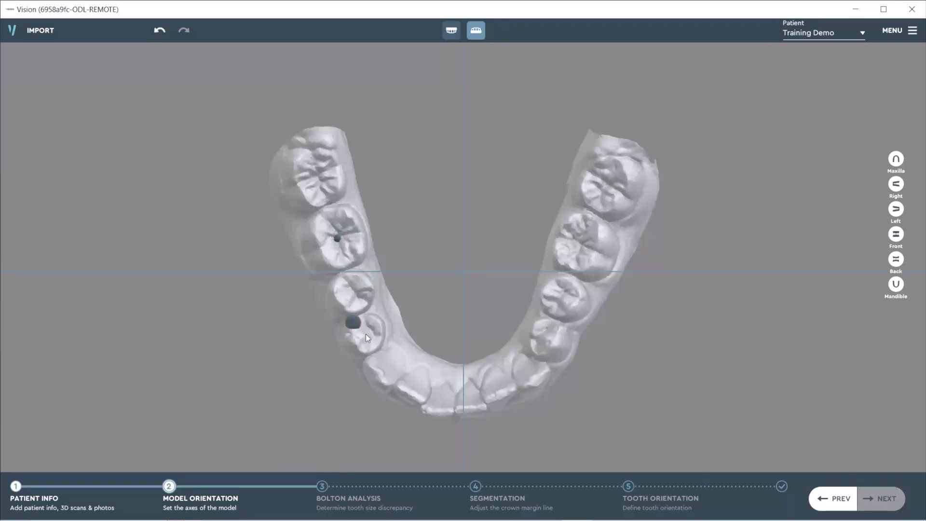
left_click(448, 411)
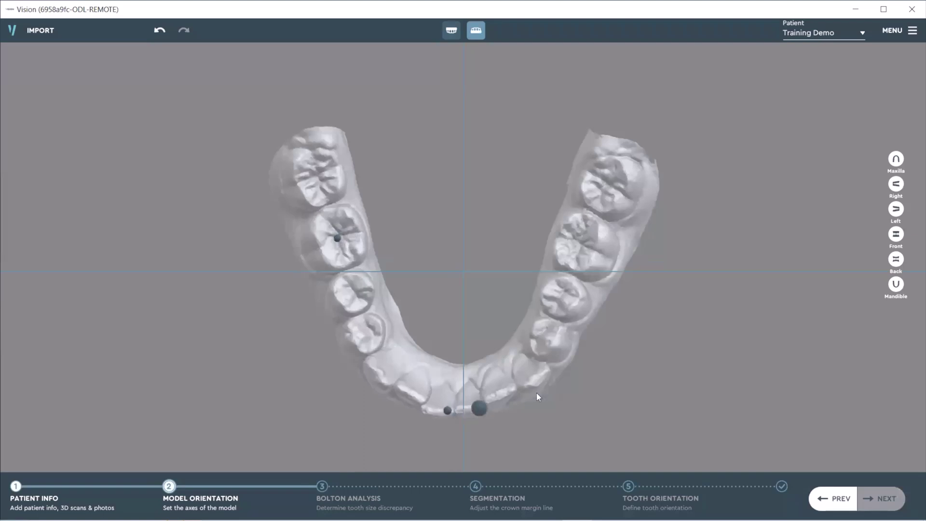
left_click(579, 245)
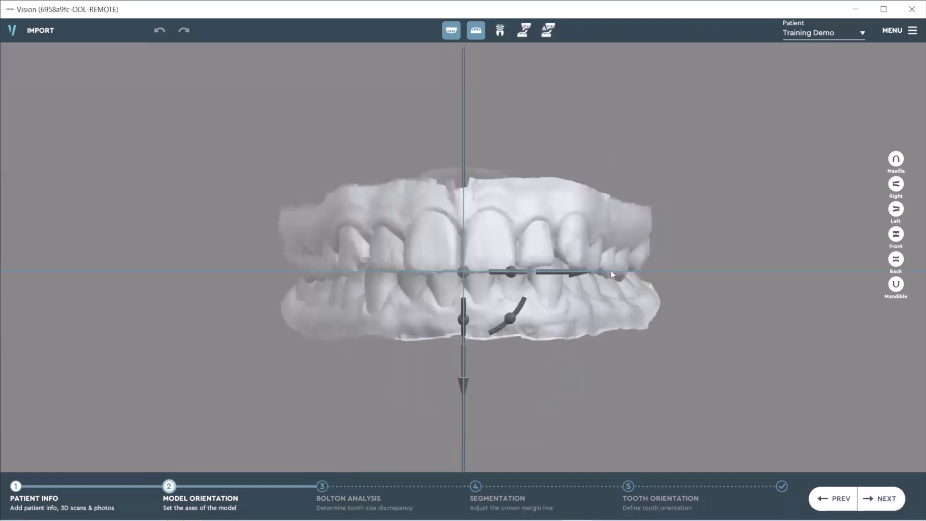
Fine-tune the orientation of the jaw models in the front view by rotating them slightly with the curved rotation handle
scroll(418, 227, "down", 1)
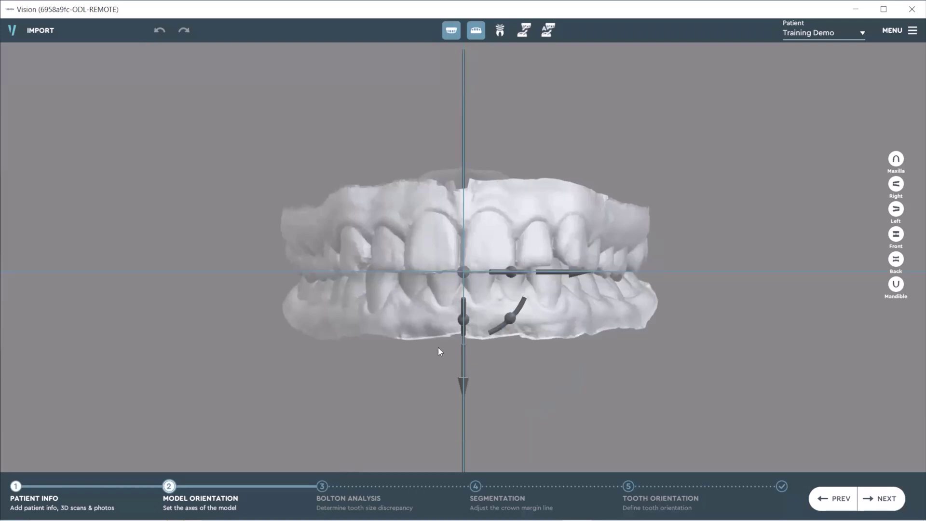
left_click(549, 37)
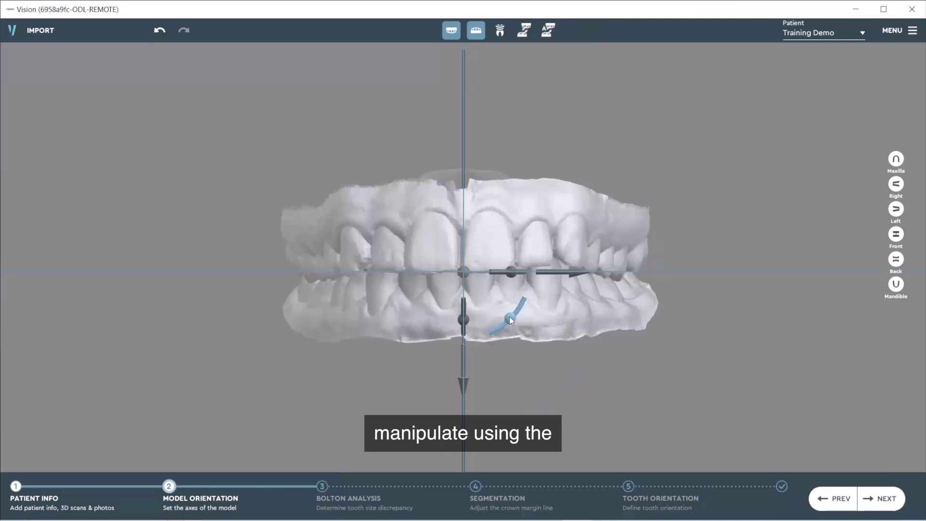
left_click_drag(514, 315, 525, 309)
mouse_move(518, 309)
left_mouse_down()
mouse_move(527, 310)
mouse_move(516, 318)
left_mouse_up()
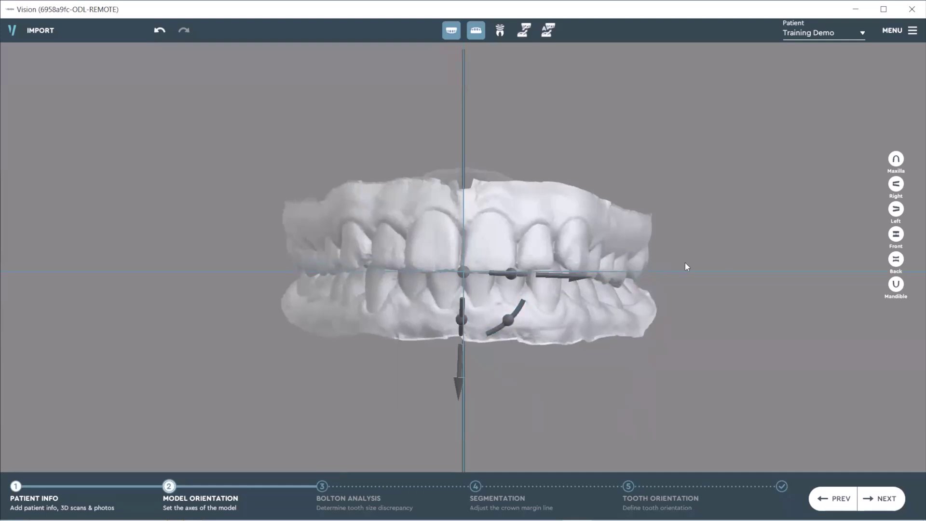
Undo the last rotation of the jaw models and check the occlusal contact map in the maxilla and front views
left_click(159, 31)
key("ctrl")
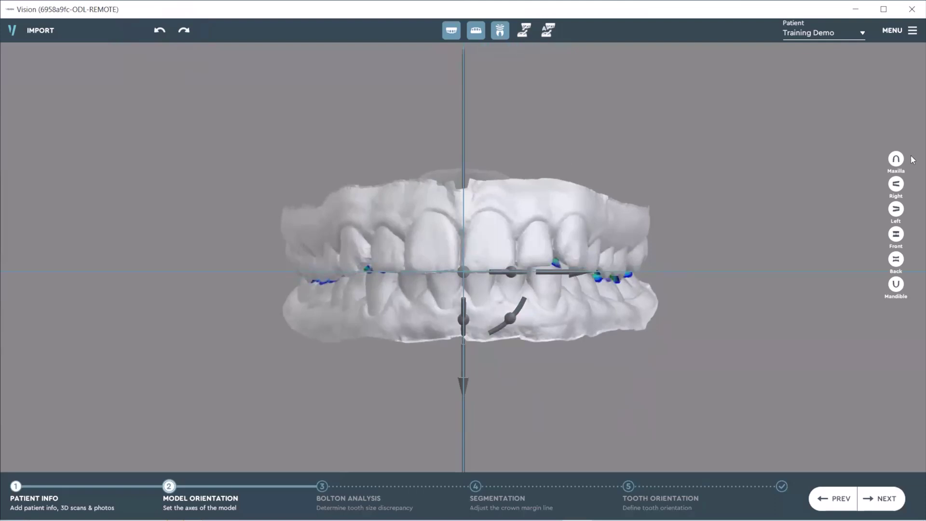
left_click(896, 159)
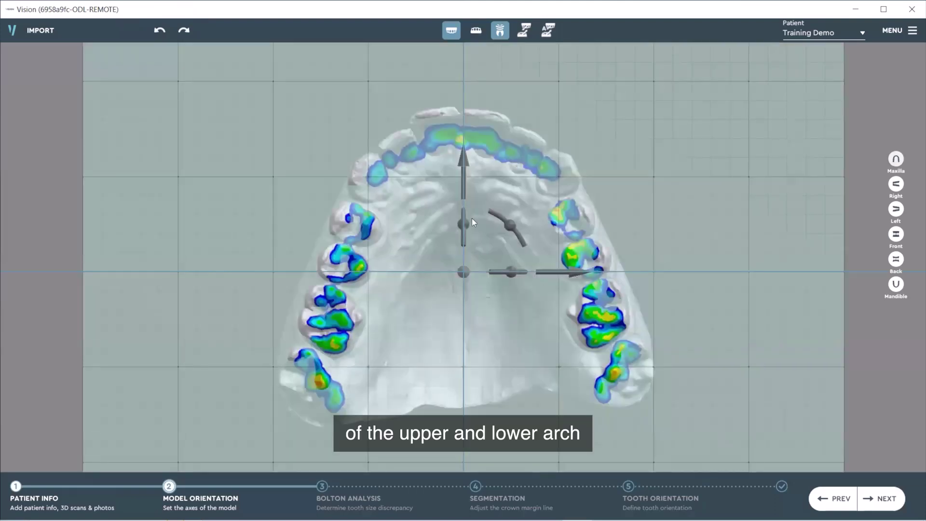
left_click(890, 236)
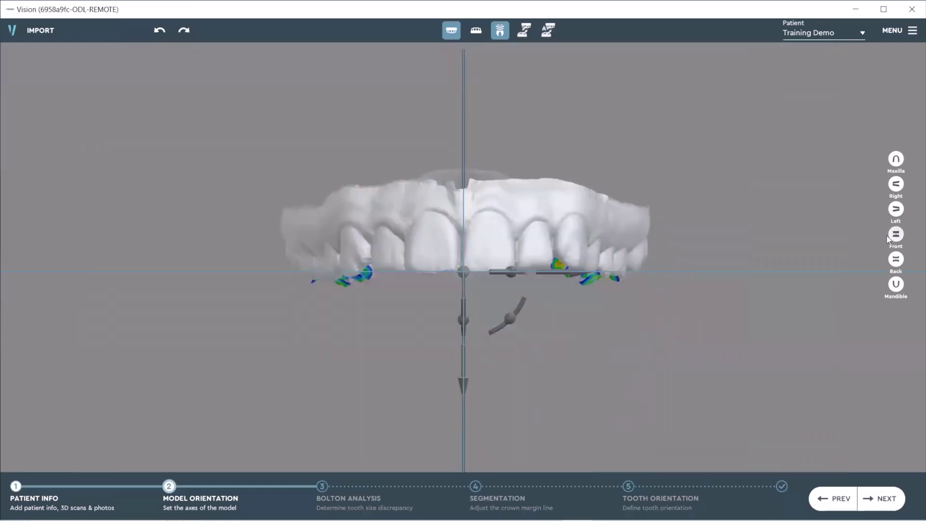
left_click(500, 30)
left_click(476, 30)
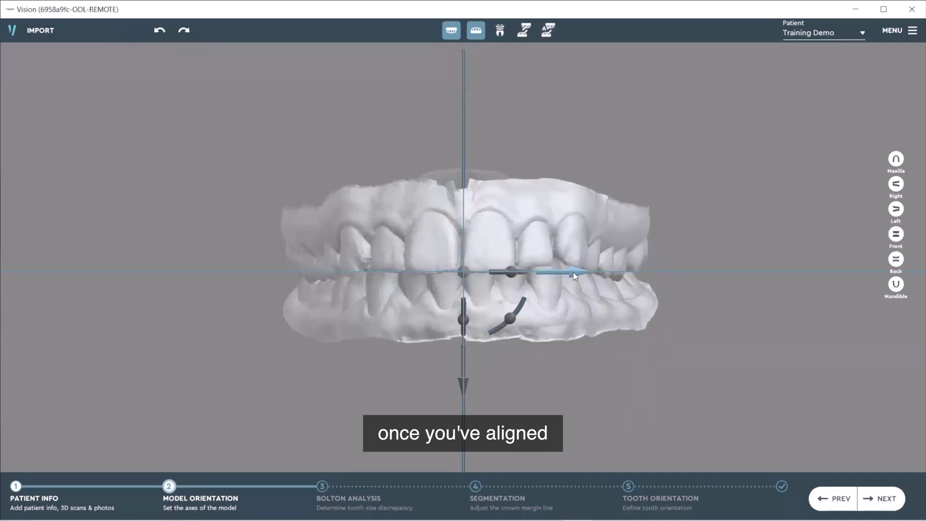
Shift the jaw models slightly sideways to align the midline, and proceed to Model Correction
left_click_drag(577, 270, 577, 269)
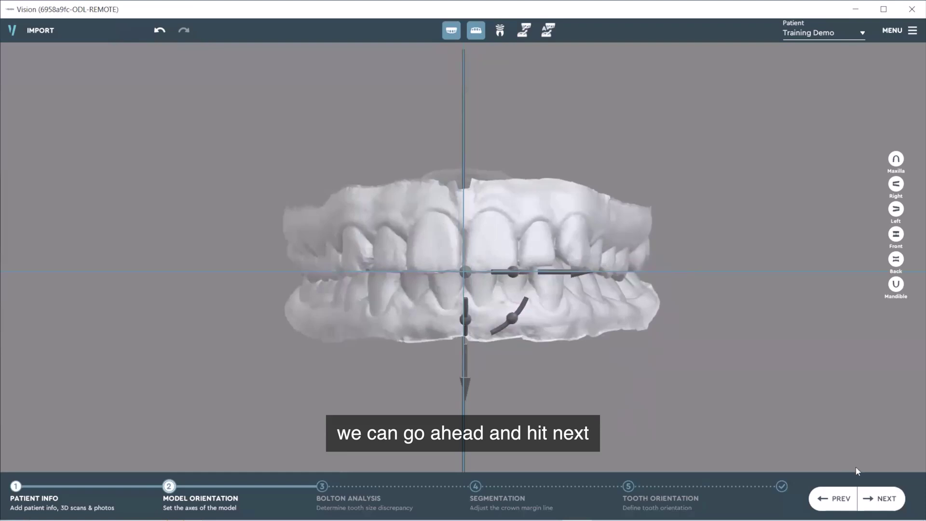
left_click(883, 502)
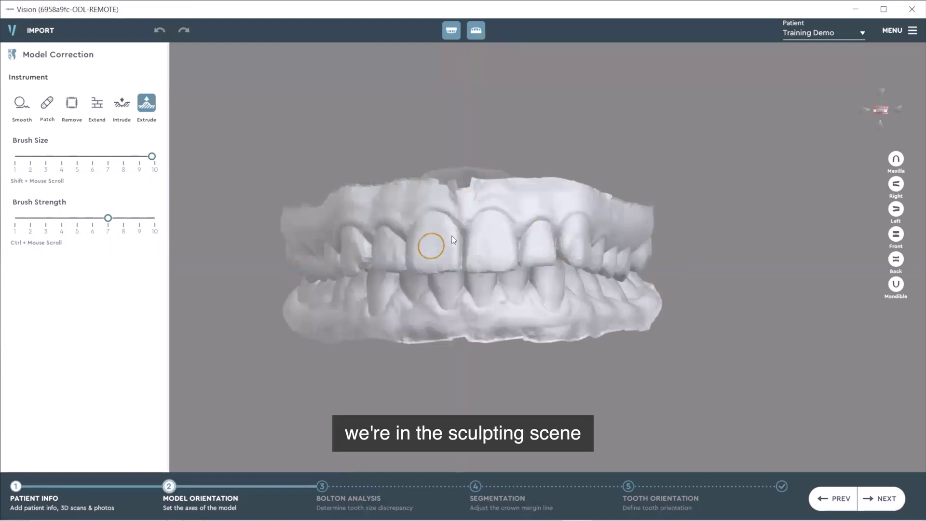
Try the Smooth brush over the upper central incisor, reducing its size to 7 and restoring it to 10
left_click(21, 104)
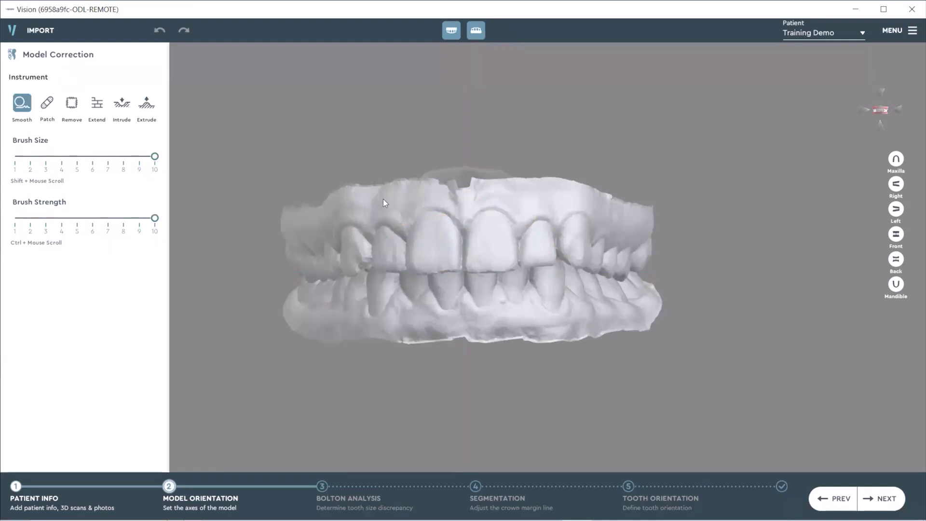
left_click(432, 252)
mouse_move(154, 156)
left_mouse_down()
mouse_move(71, 159)
mouse_move(151, 159)
mouse_move(102, 159)
left_mouse_up()
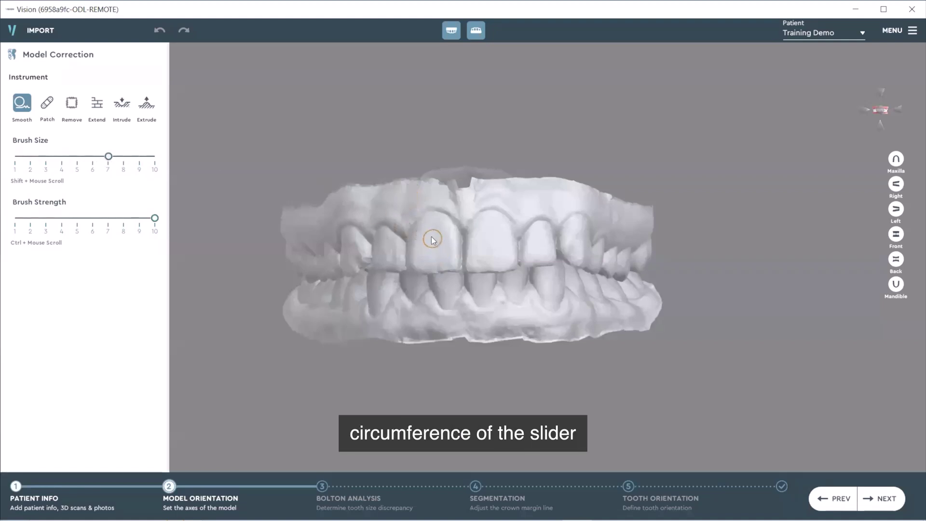
left_click_drag(143, 156, 166, 158)
mouse_move(155, 218)
left_mouse_down()
mouse_move(76, 218)
mouse_move(155, 218)
left_mouse_up()
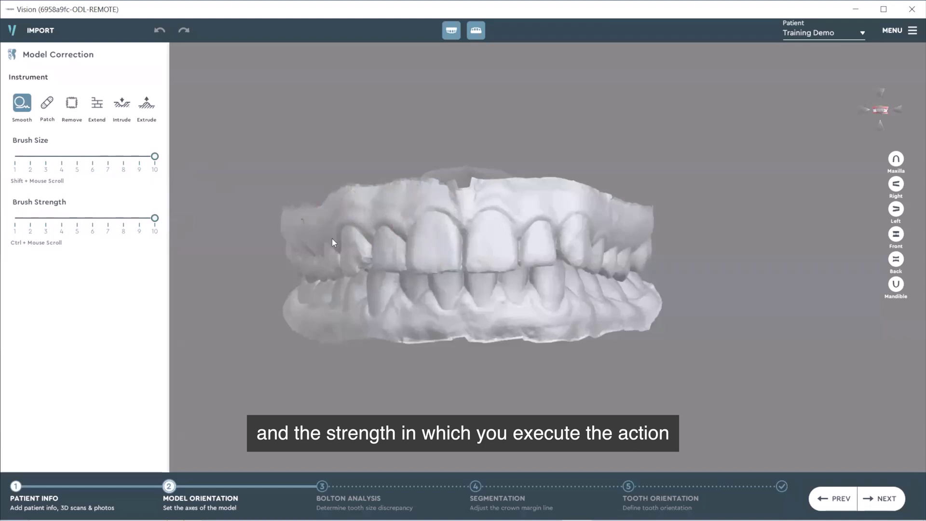
Seal the hole at the patient's left posterior end of the lower jaw mesh with the Patch instrument
left_click(57, 109)
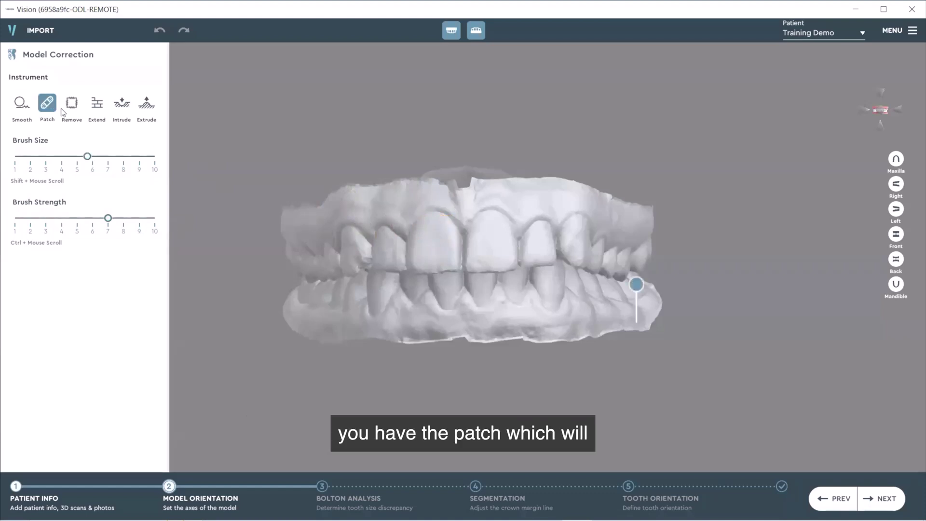
left_click(637, 284)
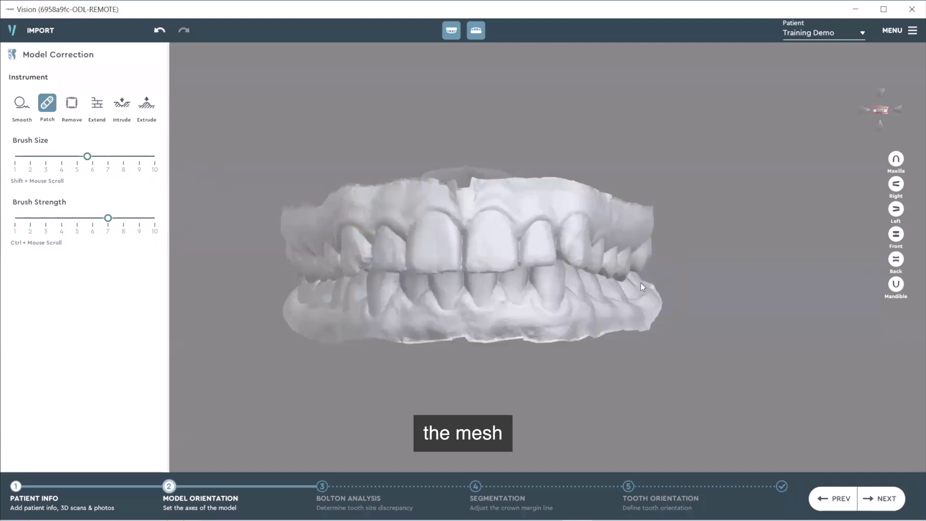
Cut a hole in the patient's upper left central incisor and another in the gum above with Remove, and seal both with Patch
left_click(72, 103)
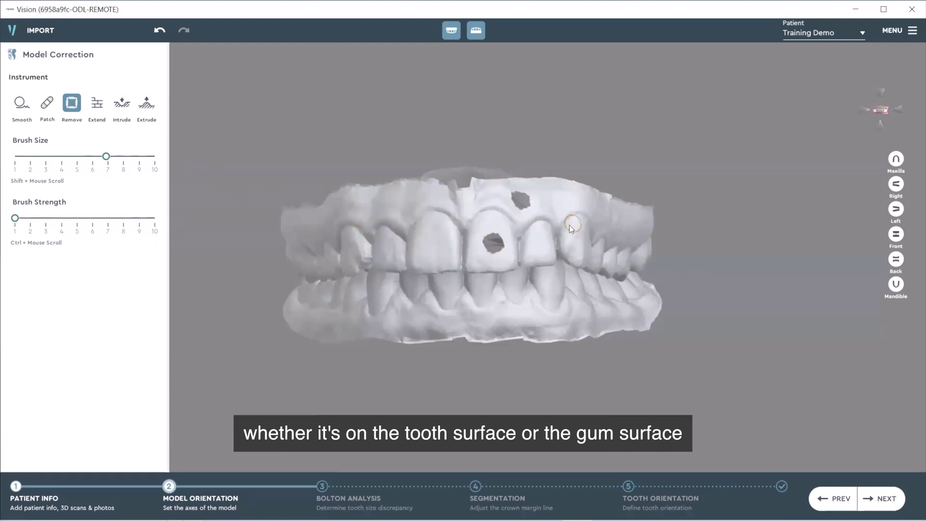
left_click(47, 106)
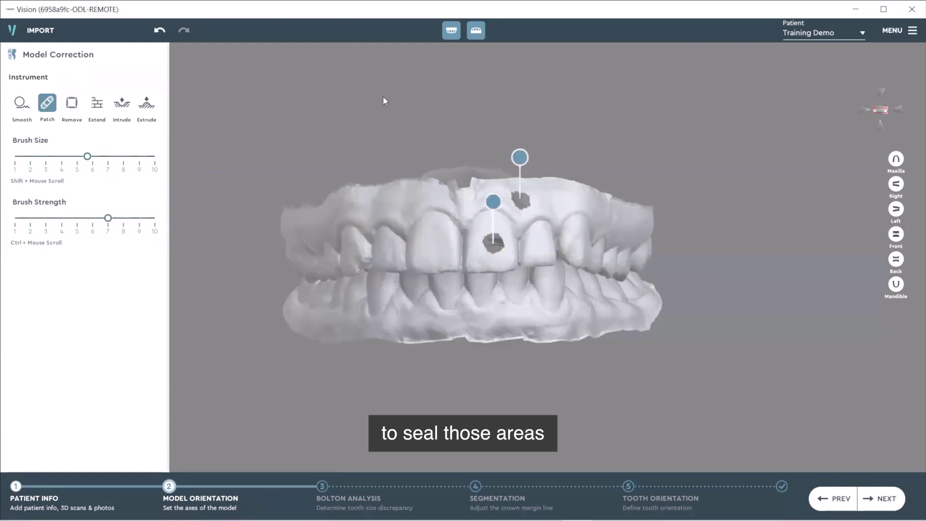
left_click(521, 157)
left_click(494, 201)
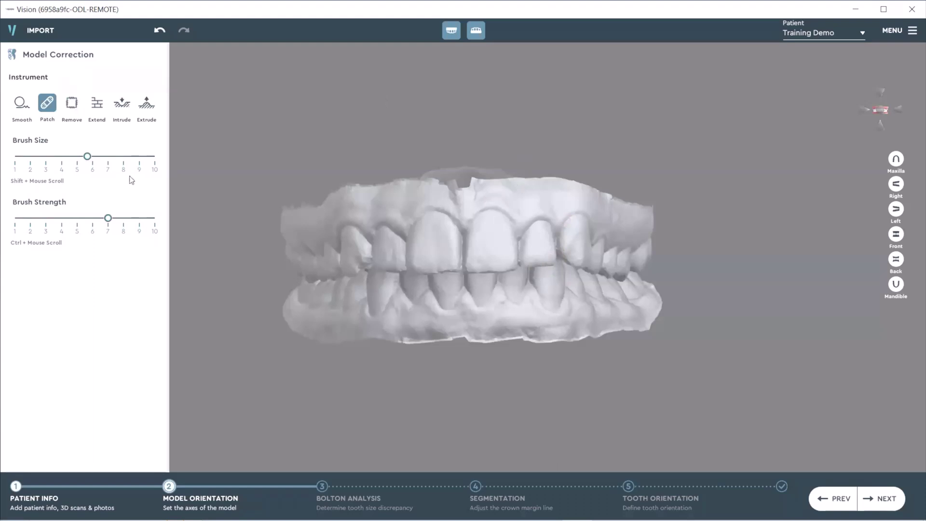
Extend the upper jaw's gum border near the back teeth and the front midline using the Extend instrument at brush size 10
left_click(97, 103)
right_click_drag(571, 209, 377, 222)
right_click_drag(642, 216, 361, 228)
middle_click_drag(363, 232, 543, 159)
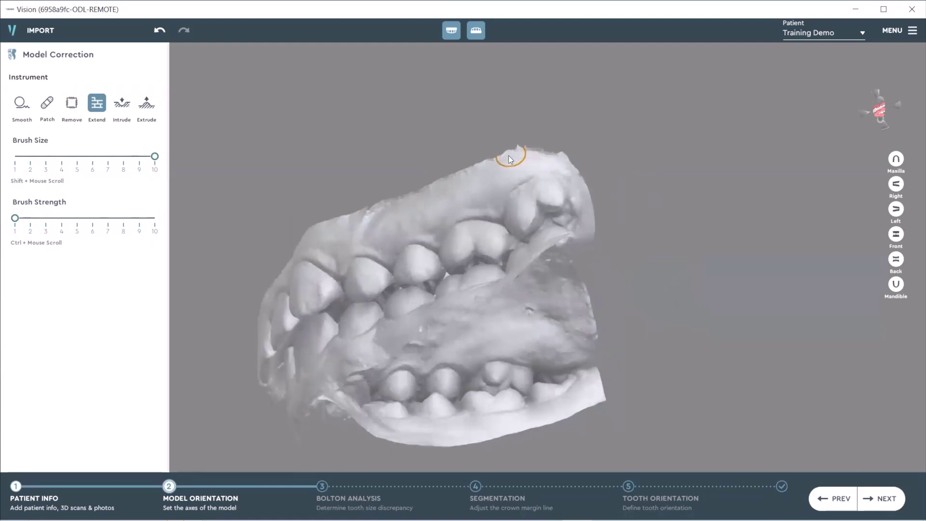
middle_click_drag(466, 185, 531, 248)
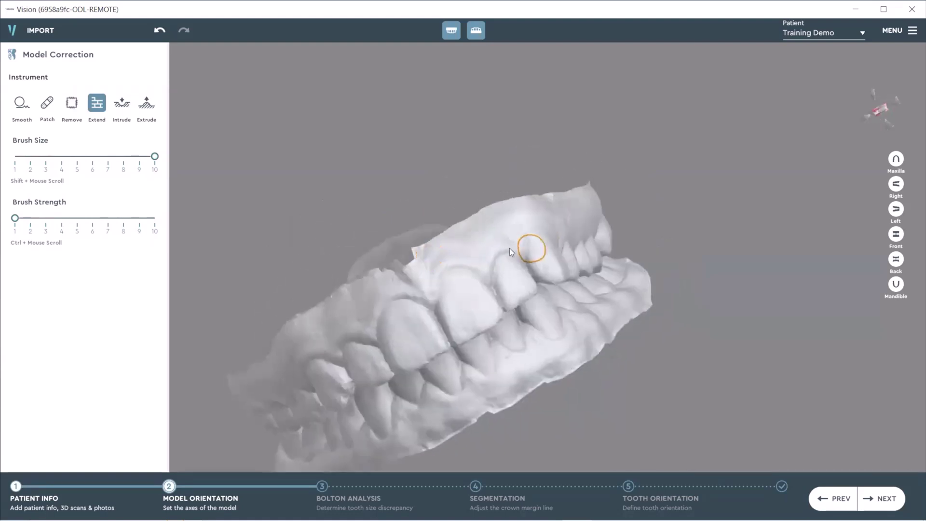
mouse_move(405, 261)
middle_mouse_down()
mouse_move(447, 140)
mouse_move(395, 323)
mouse_move(408, 271)
middle_mouse_up()
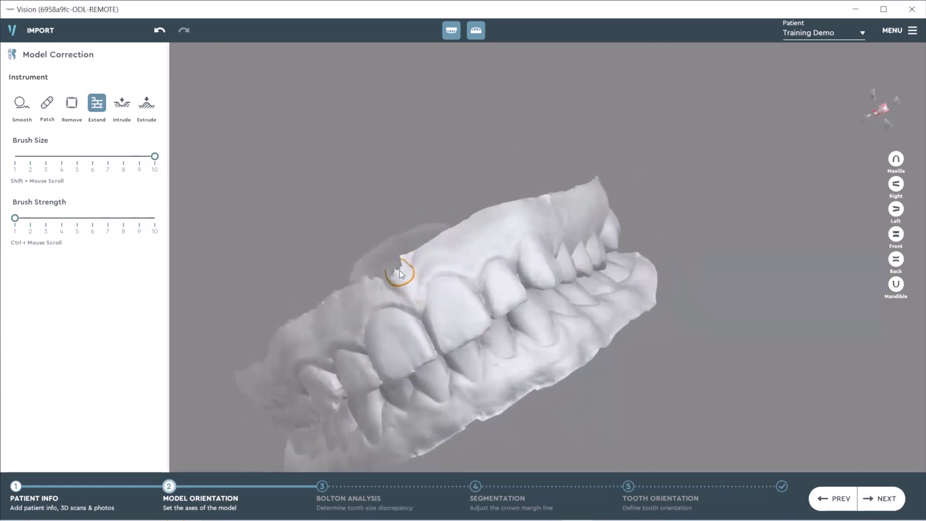
middle_click_drag(465, 304, 435, 268)
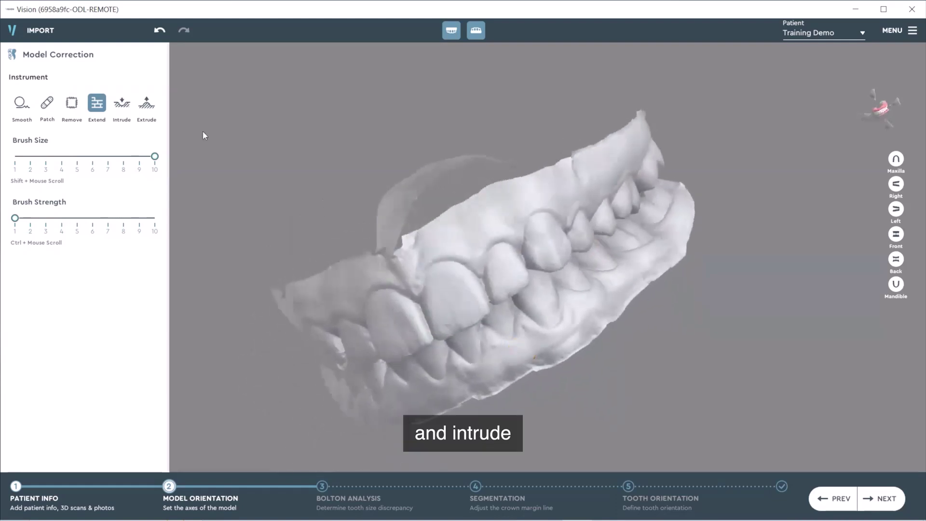
Choose the Intrude instrument for the front view of the jaws and set its brush strength to 9
left_click(128, 108)
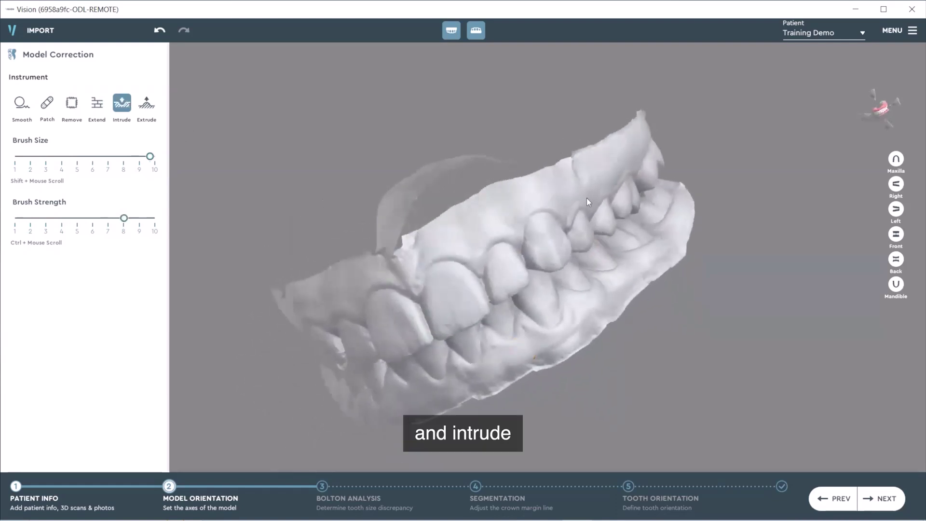
left_click(895, 235)
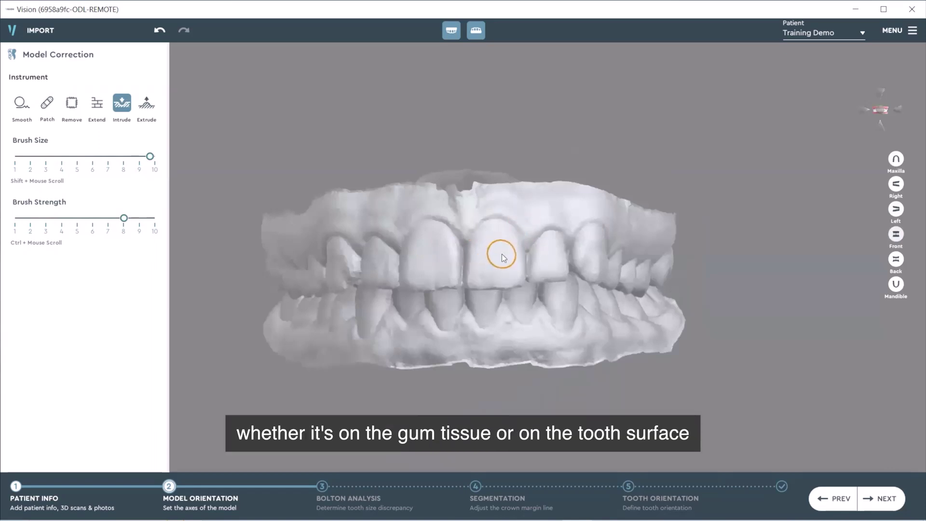
mouse_move(150, 157)
left_mouse_down()
mouse_move(92, 157)
mouse_move(150, 157)
left_mouse_up()
left_click_drag(124, 218, 140, 218)
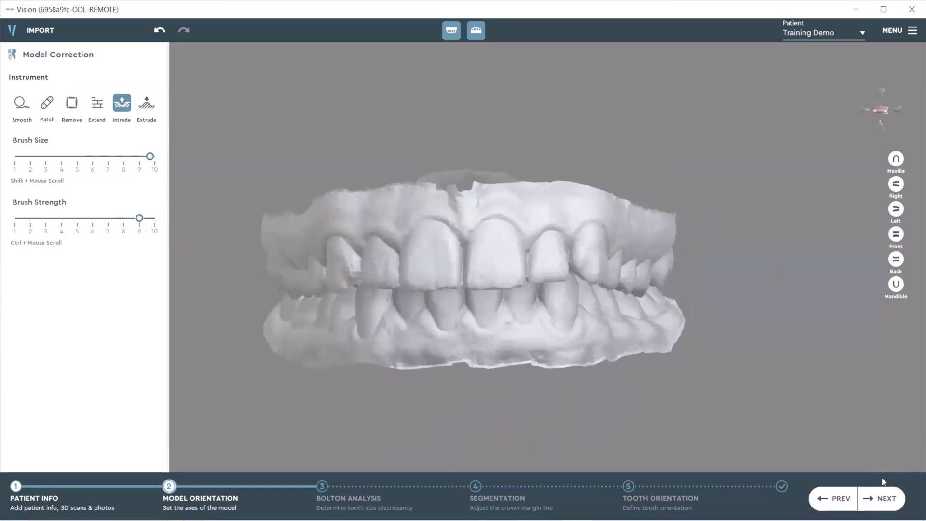
Proceed to the Bolton analysis and mark upper right tooth 18 as missing
left_click(883, 506)
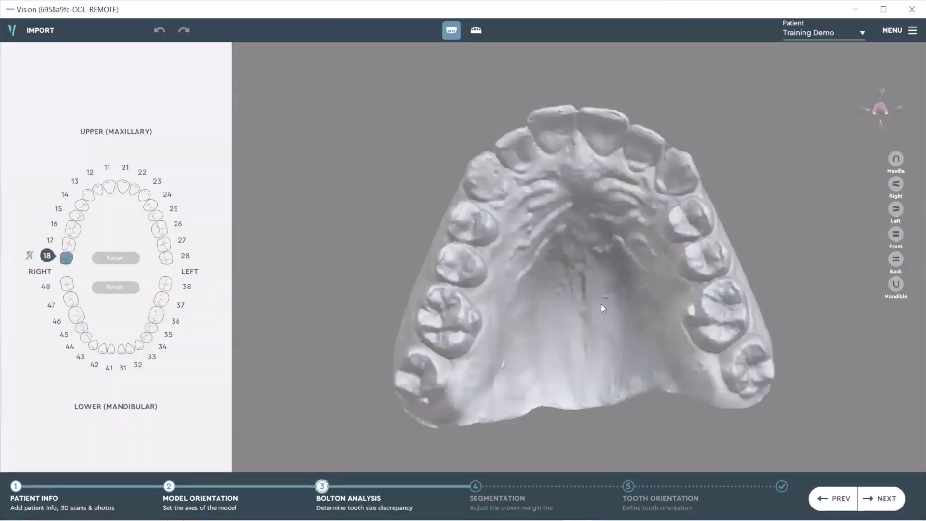
scroll(496, 313, "up", 2)
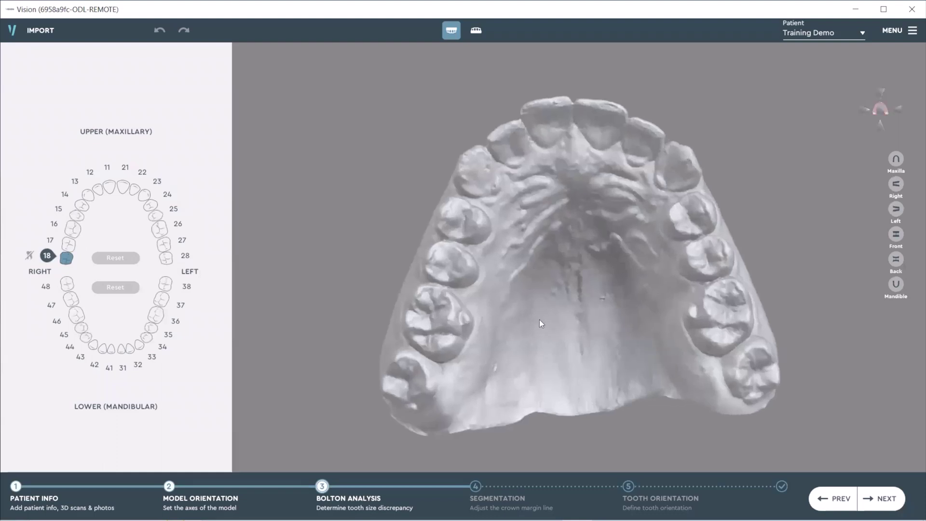
middle_click_drag(555, 324, 528, 334)
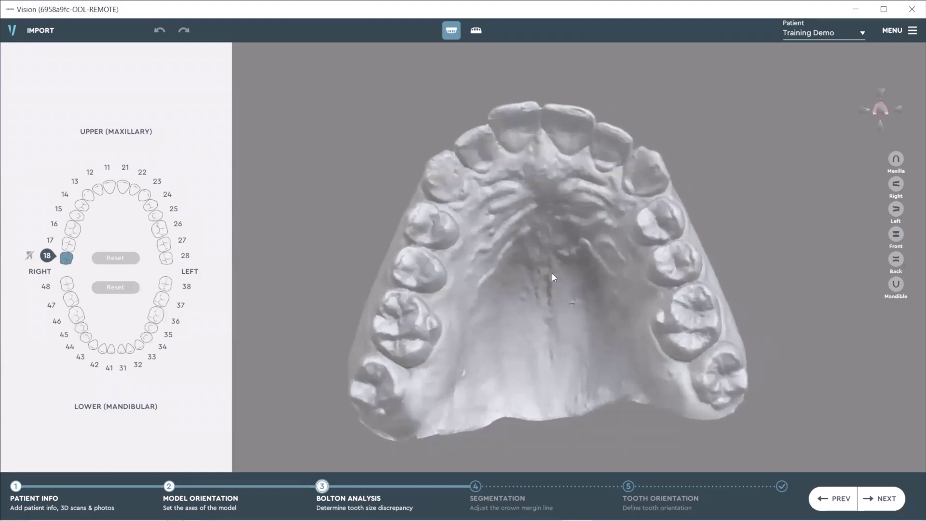
right_click_drag(445, 363, 439, 331)
scroll(438, 342, "down", 1)
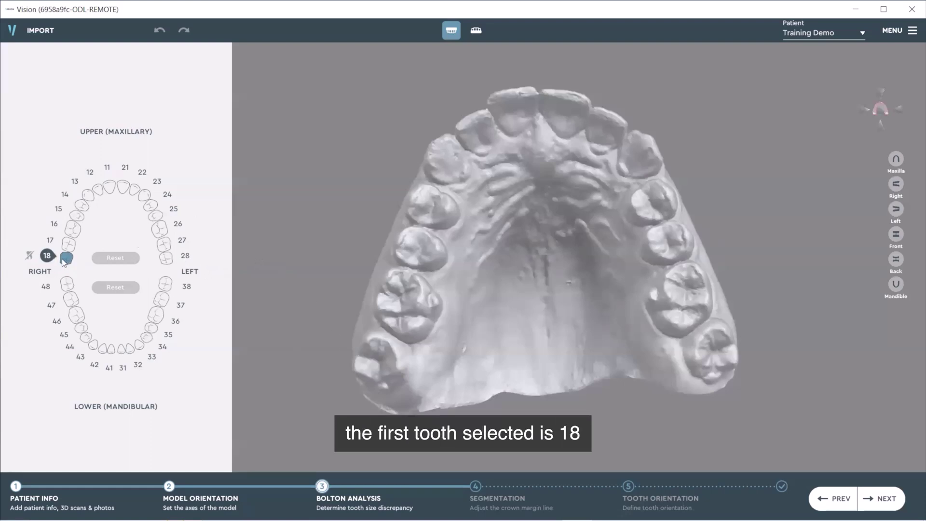
left_click(29, 256)
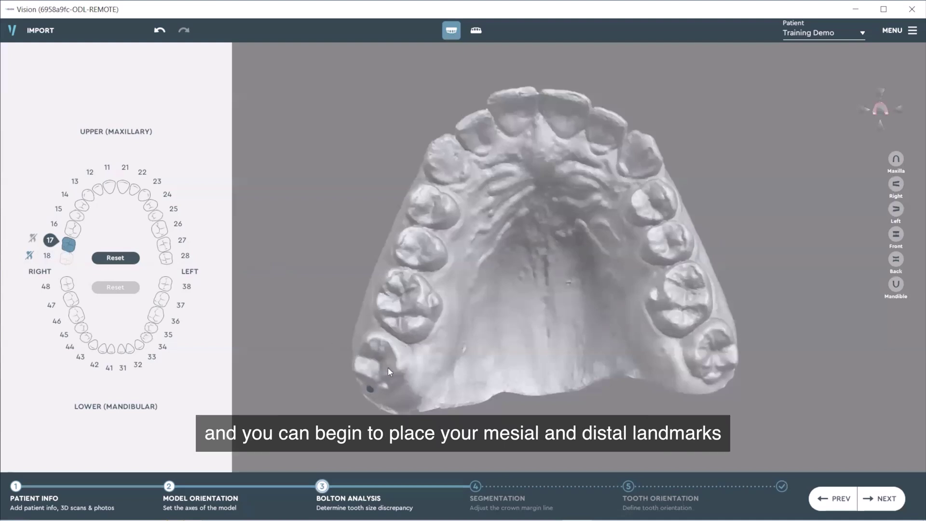
Place the mesial and distal landmarks on upper right teeth 17, 16, 15 and 14
left_click(385, 340)
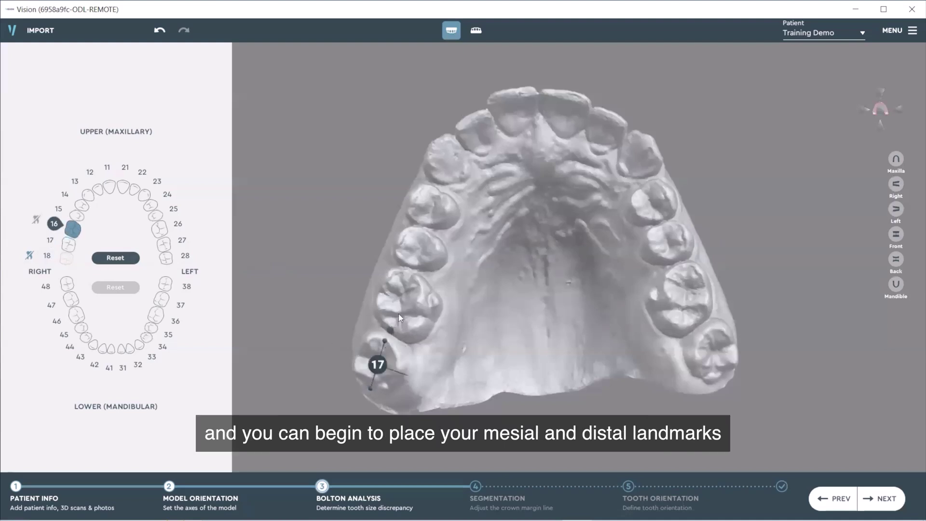
left_click(410, 272)
left_click(410, 265)
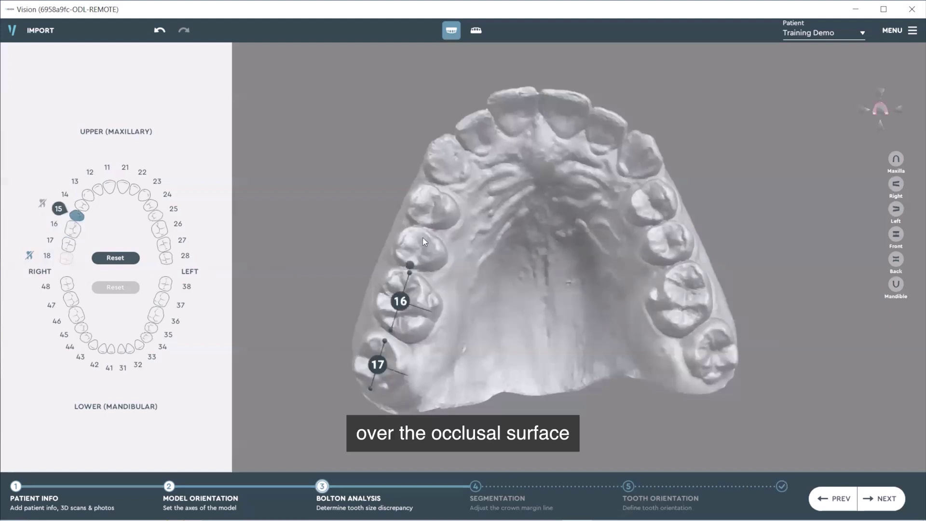
left_click(424, 232)
left_click(419, 221)
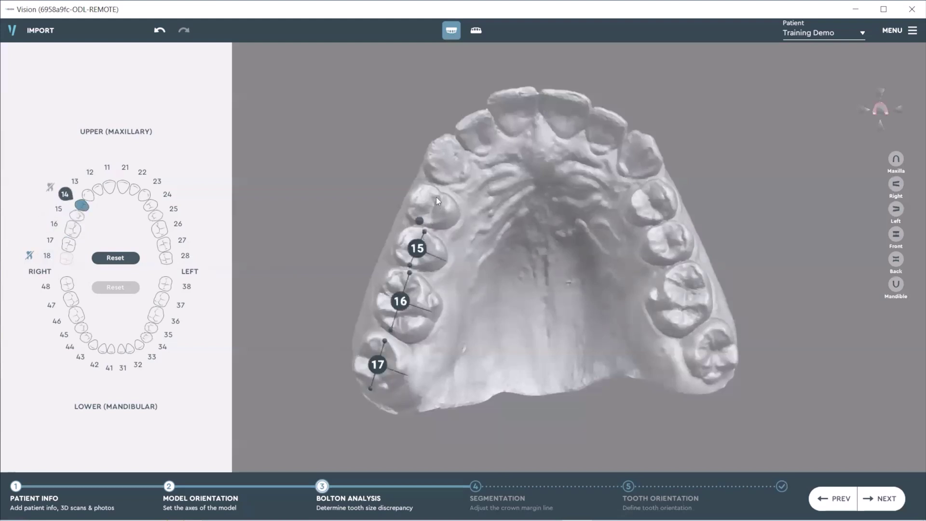
left_click(433, 188)
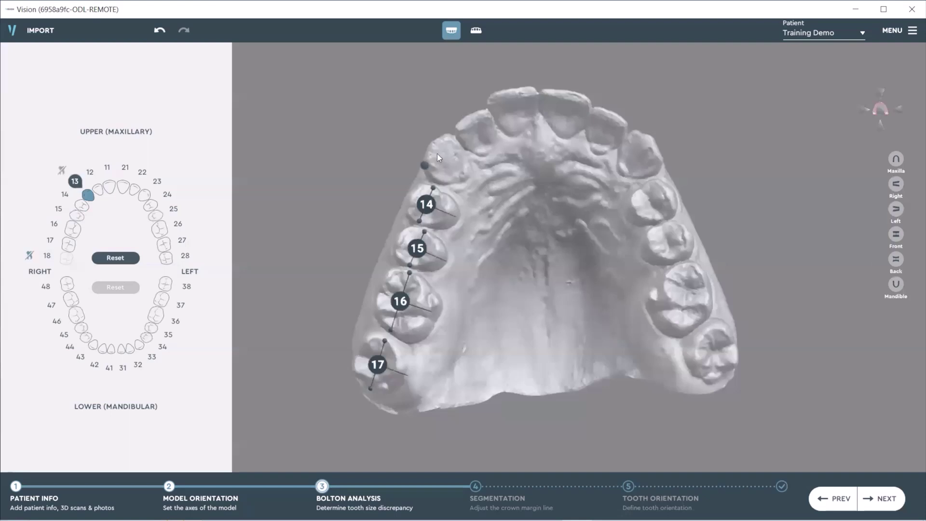
Place the mesial and distal landmarks on upper right front teeth 13, 12 and 11
left_click(447, 138)
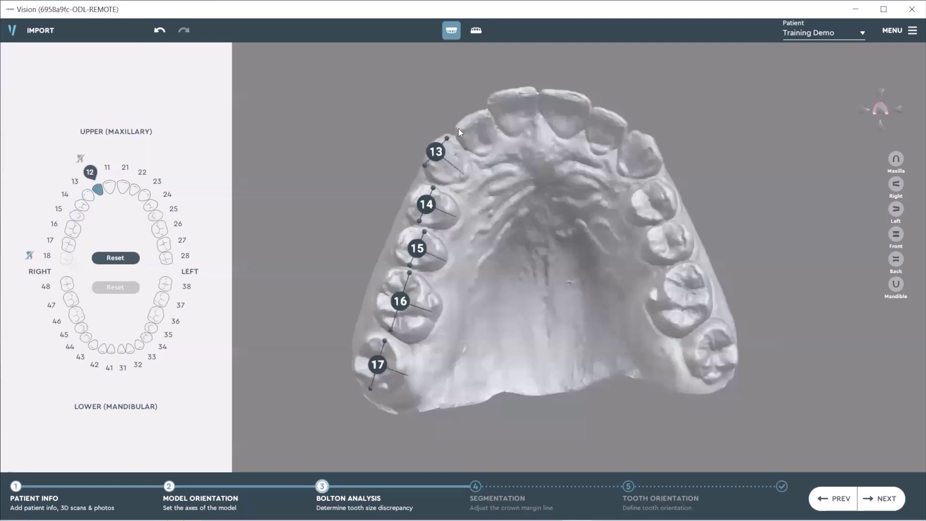
left_click(487, 113)
left_click(533, 91)
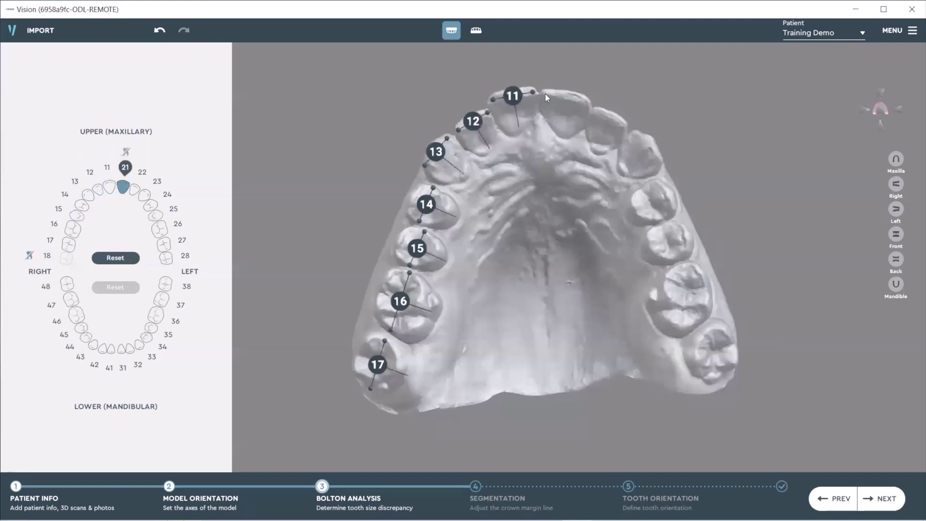
Place the mesial and distal landmarks on upper left front teeth 21, 22 and 23
left_click(585, 99)
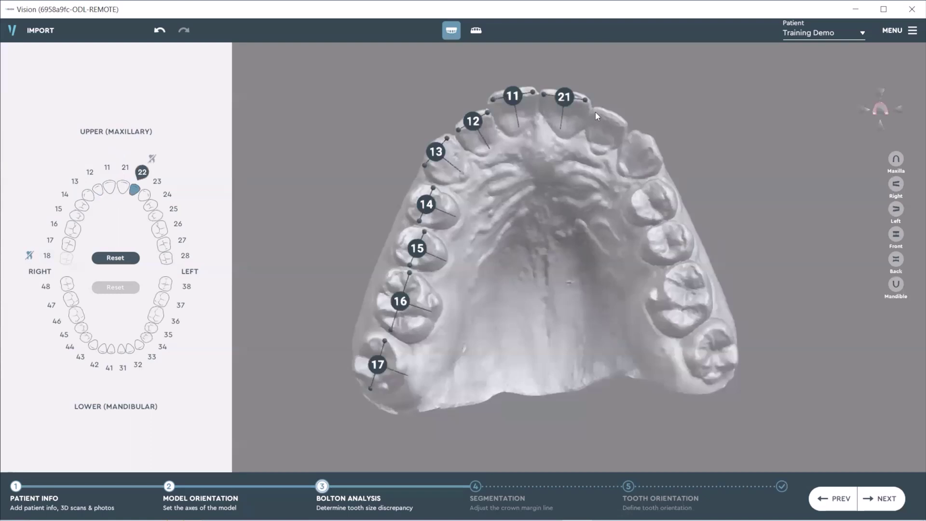
left_click(620, 124)
left_click(659, 158)
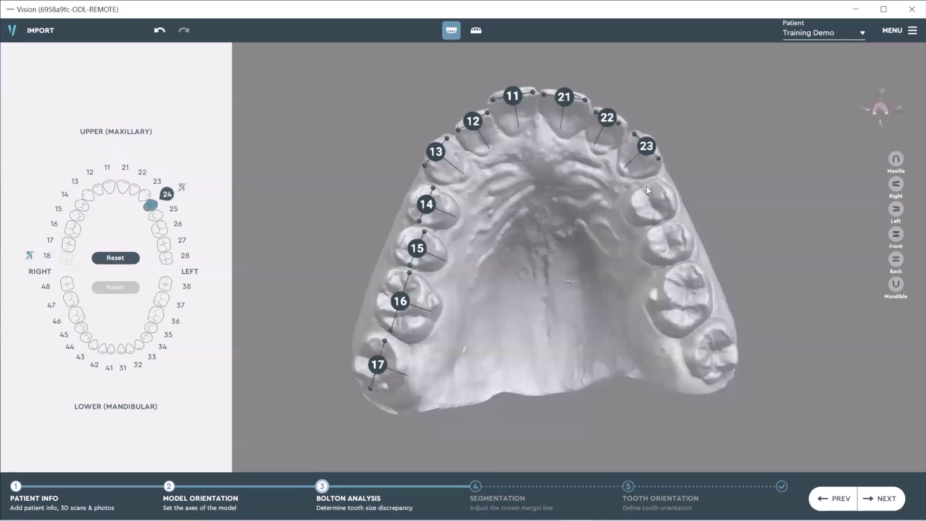
Place the mesial and distal landmarks on upper left teeth 24, 25, 26 and 27, and mark tooth 28 as missing
left_click(656, 207)
left_click(668, 223)
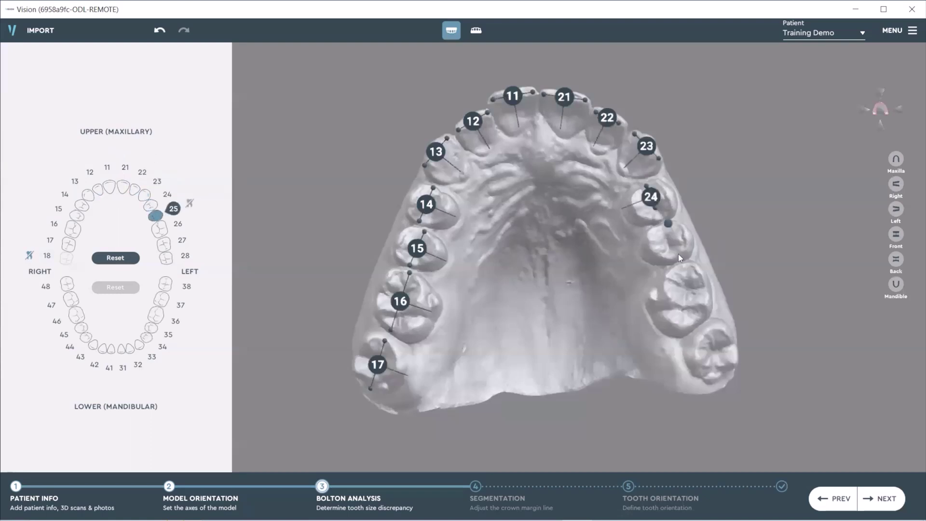
left_click(677, 254)
left_click(694, 317)
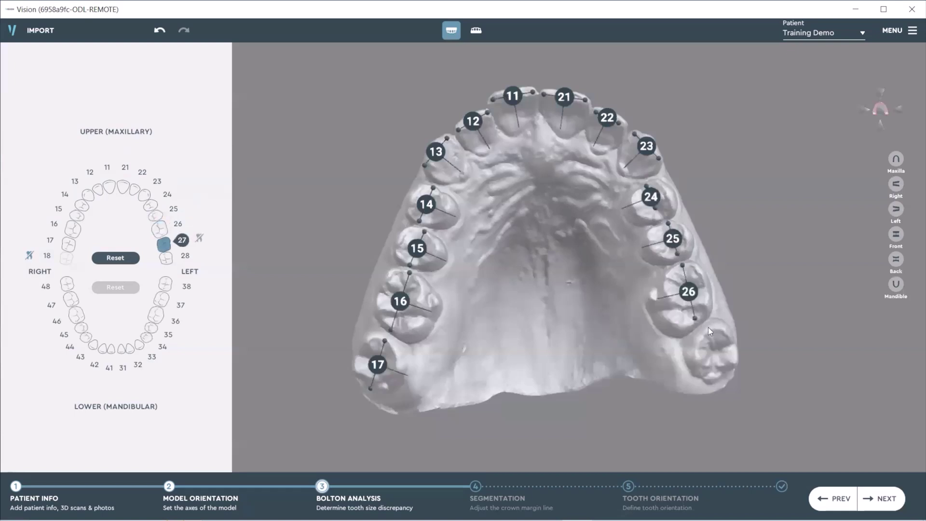
left_click(720, 371)
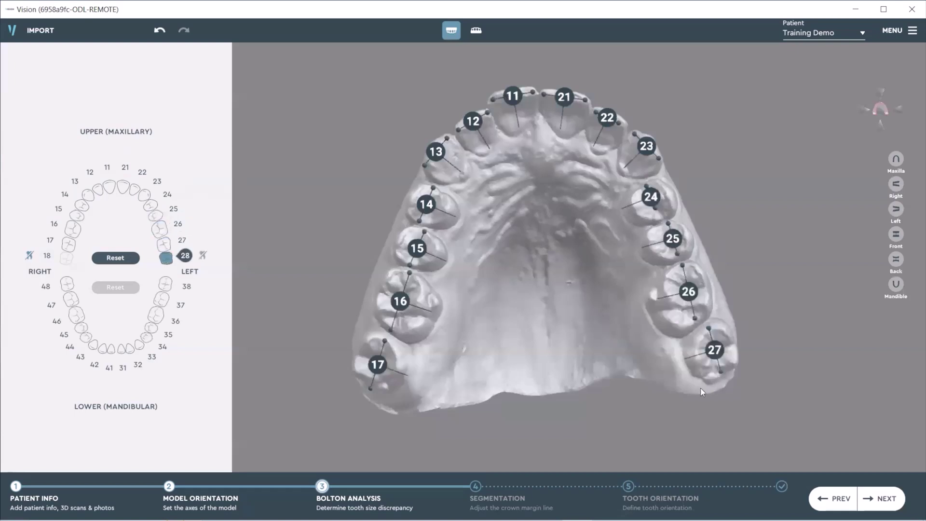
left_click(202, 256)
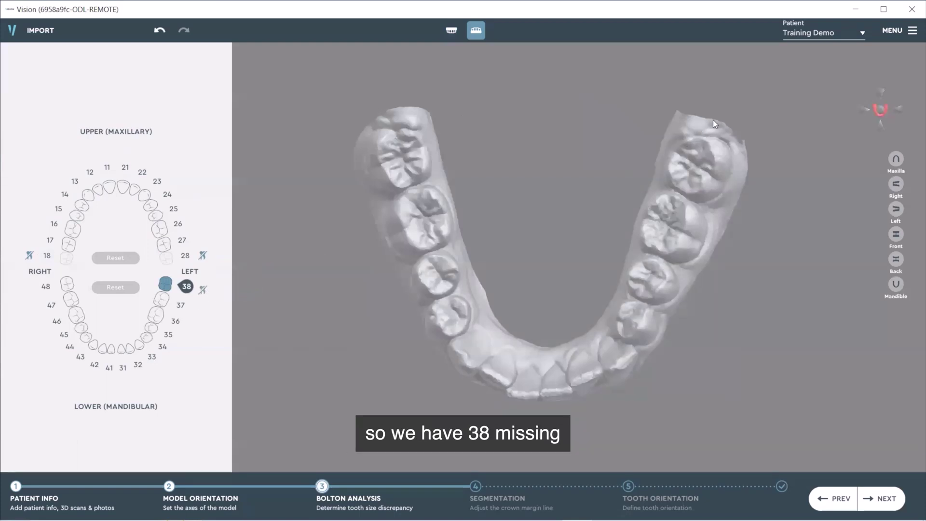
Mark lower left tooth 38 as missing and place the distal and mesial landmarks on teeth 37, 36, 35 and 34
left_click(203, 290)
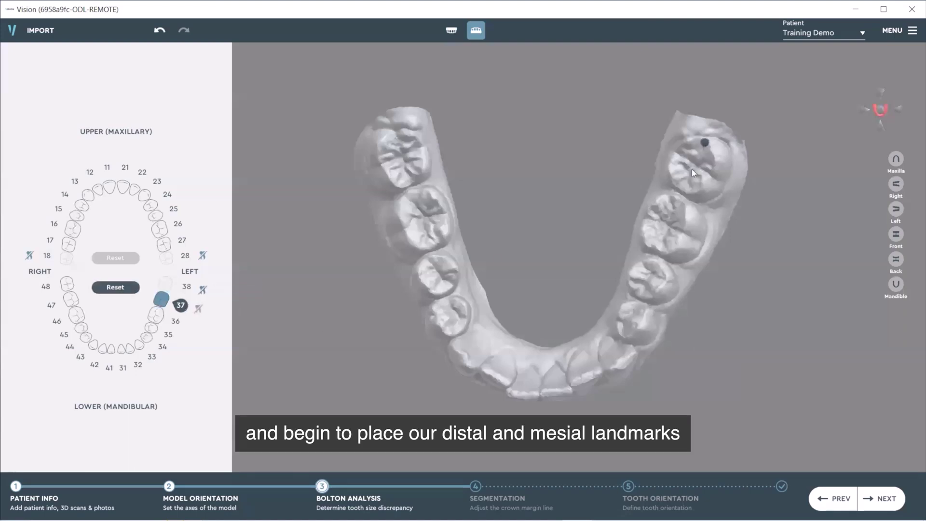
left_click(679, 189)
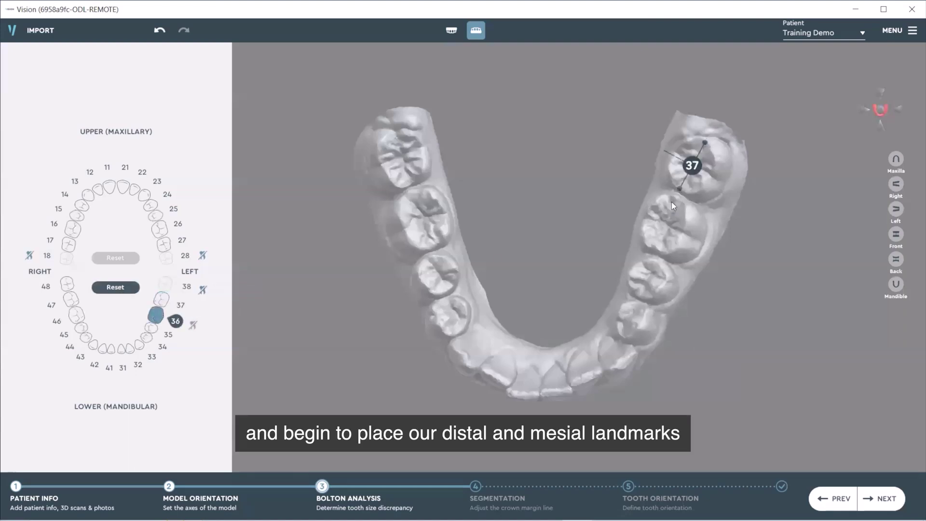
left_click(657, 248)
left_click(639, 293)
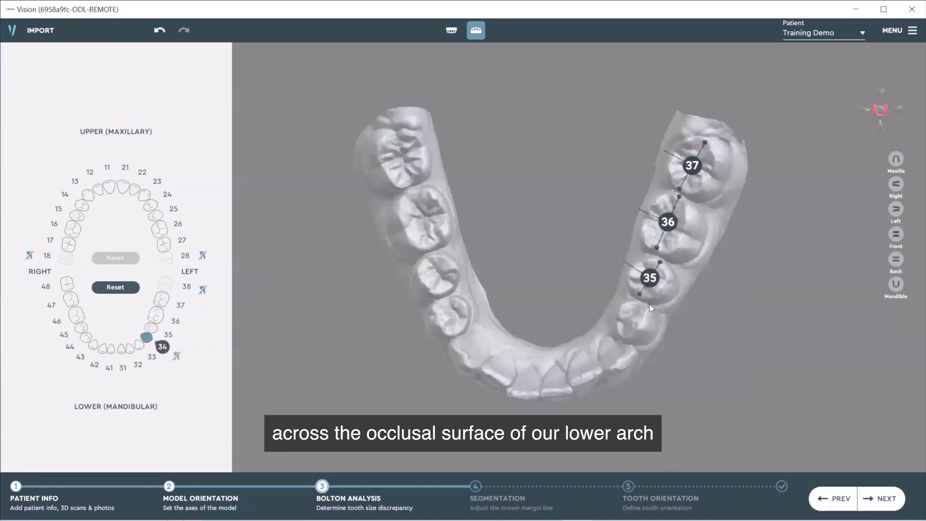
left_click(623, 332)
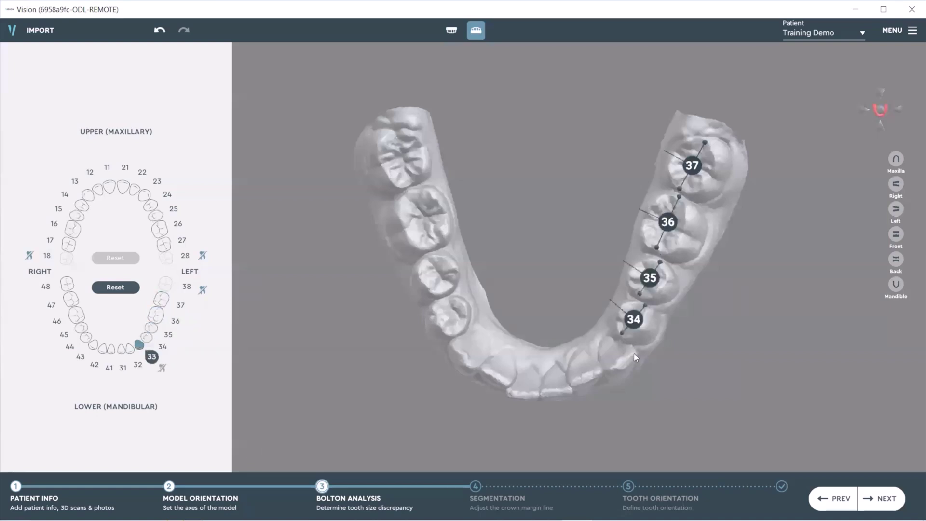
Place the mesial and distal landmarks on the lower front teeth 33, 32, 31, 41, 42 and 43
left_click(614, 369)
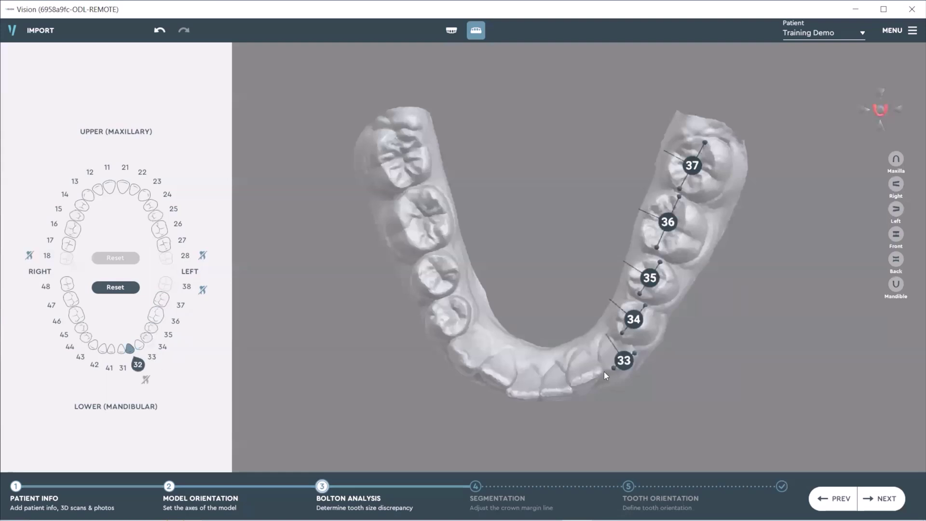
left_click(573, 381)
left_click(544, 391)
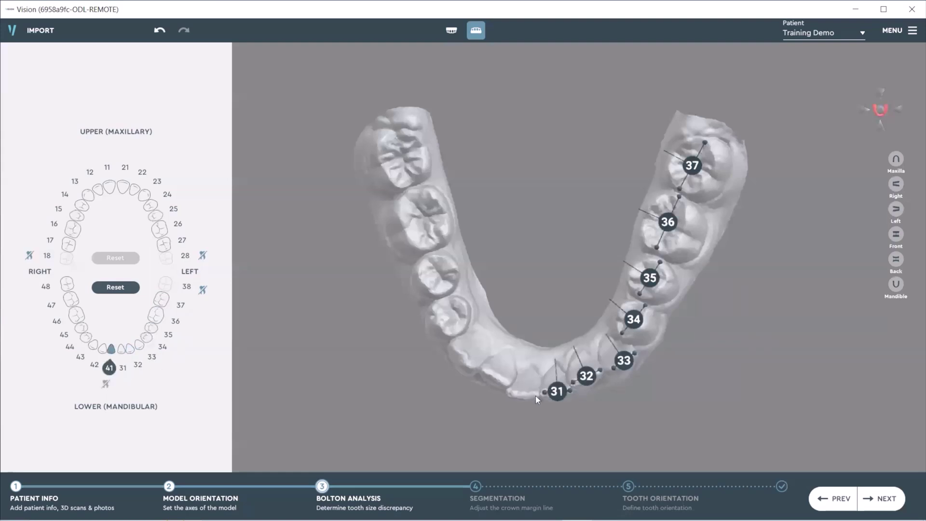
left_click(510, 393)
left_click(506, 387)
left_click(480, 369)
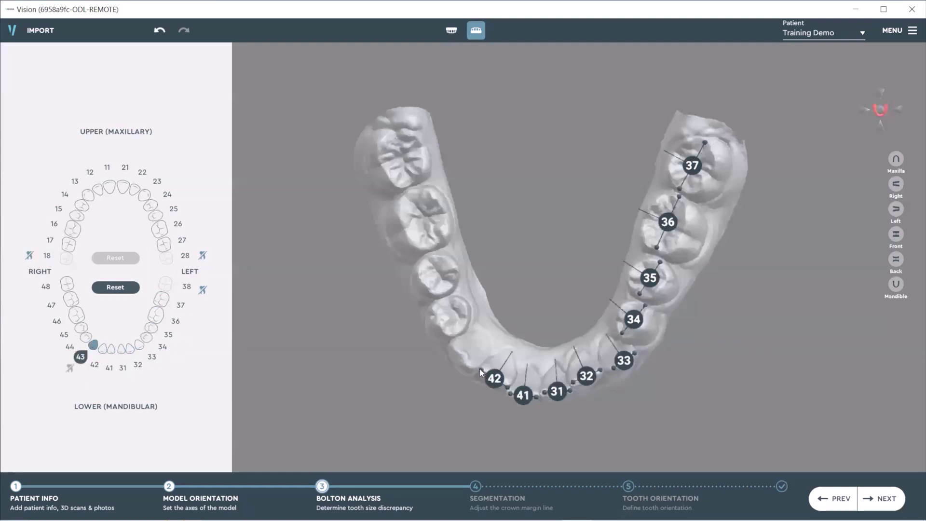
left_click(453, 343)
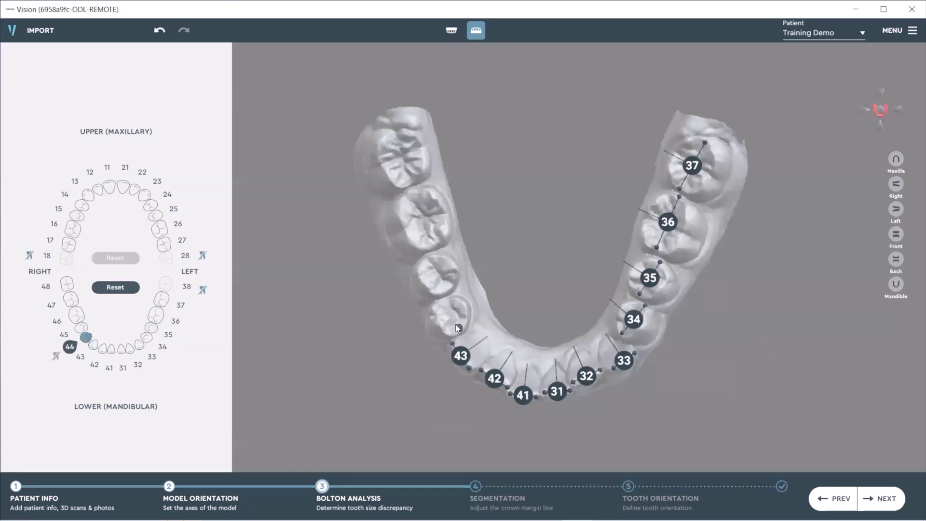
Place the mesial and distal landmarks on lower right teeth 44, 45 and 46
left_click(443, 300)
left_click(449, 288)
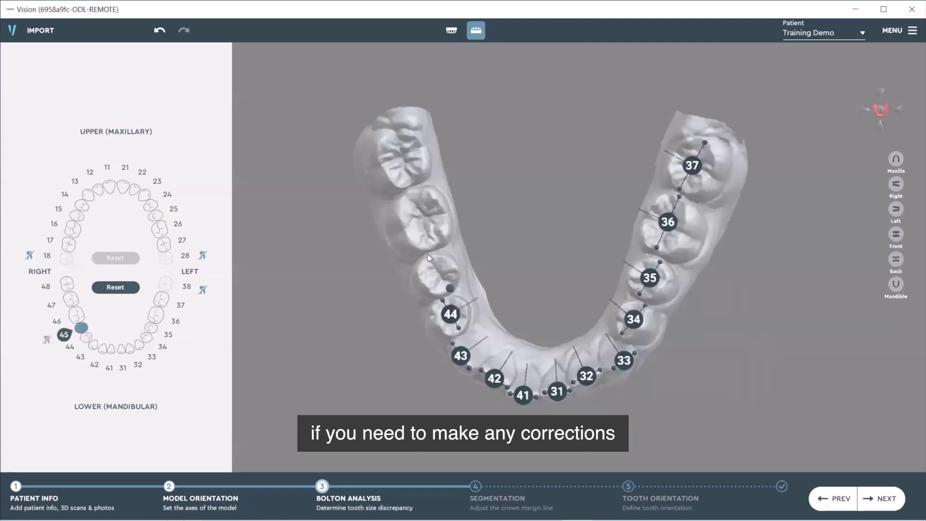
left_click(427, 254)
left_click(415, 191)
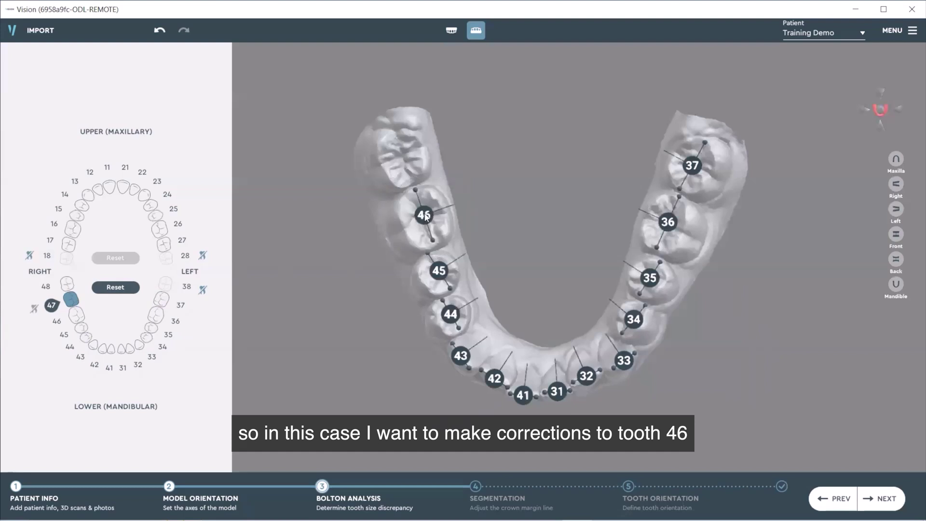
Correct the landmarks of lower right tooth 46 by shifting its distal and mesial points slightly
key("ctrl")
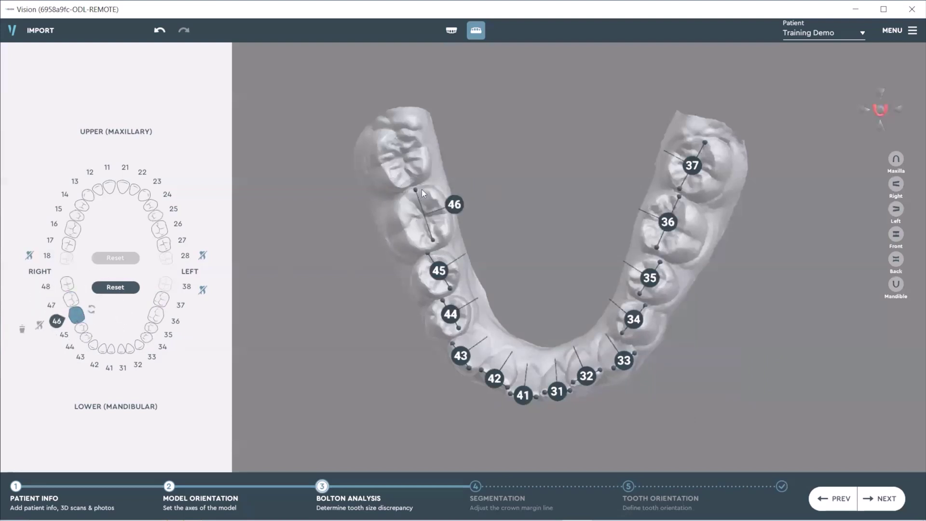
left_click_drag(415, 189, 416, 191)
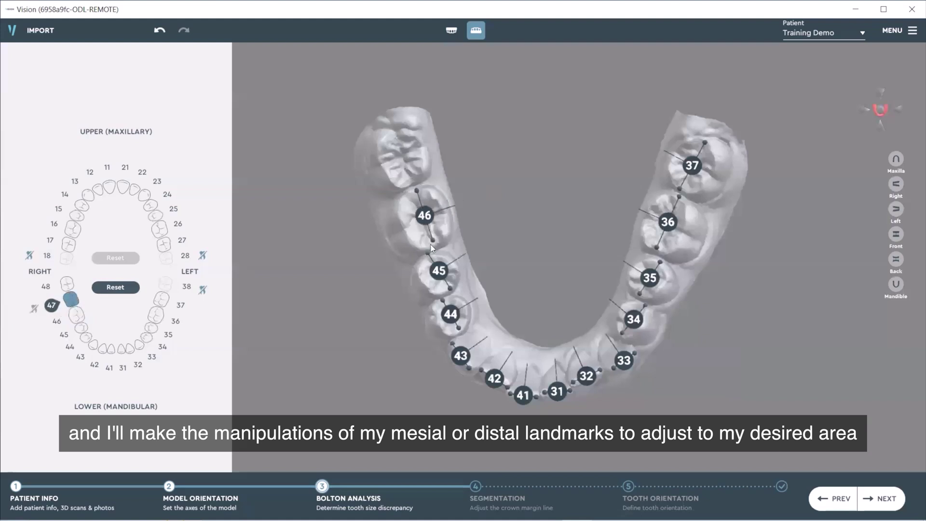
left_click_drag(432, 239, 432, 243)
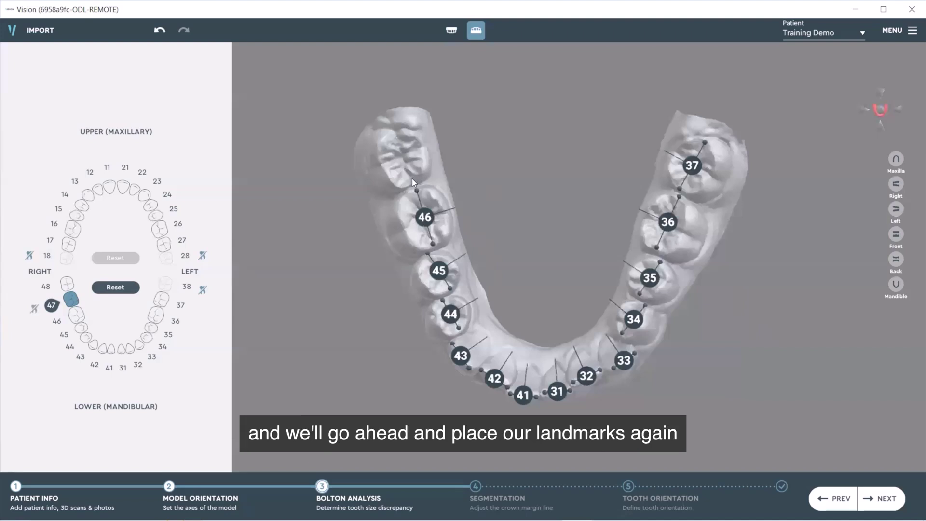
Place the mesial and distal landmarks on lower right tooth 47 and mark tooth 48 as missing
left_click(398, 134)
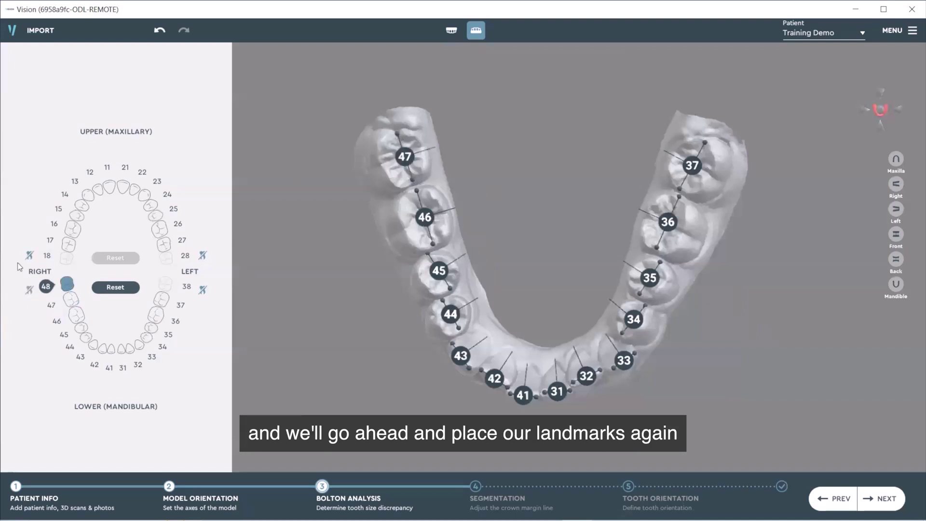
left_click(29, 290)
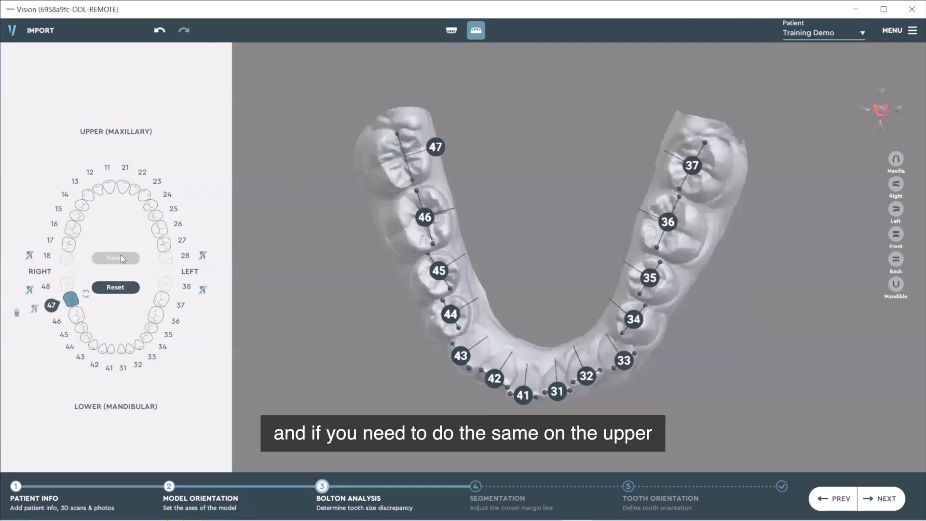
Return to the upper arch by selecting tooth 26 and proceed to the segmentation stage
left_click(160, 229)
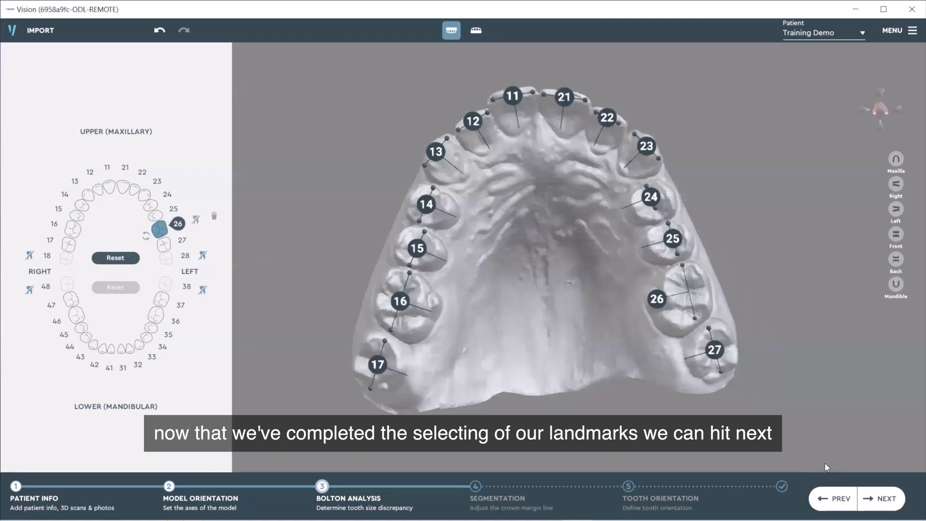
left_click(885, 500)
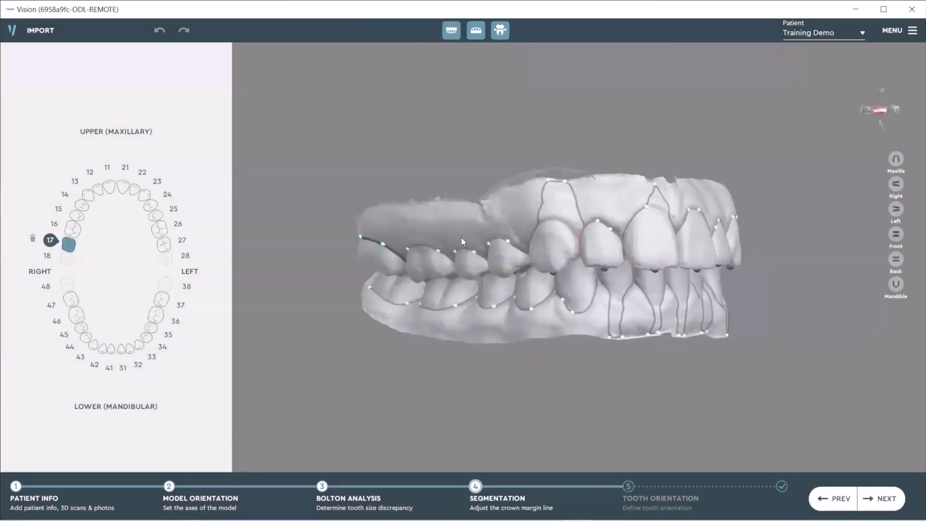
Move the two high margin points of upper right tooth 13 down to the gum line and try adding a point between them
scroll(467, 348, "up", 5)
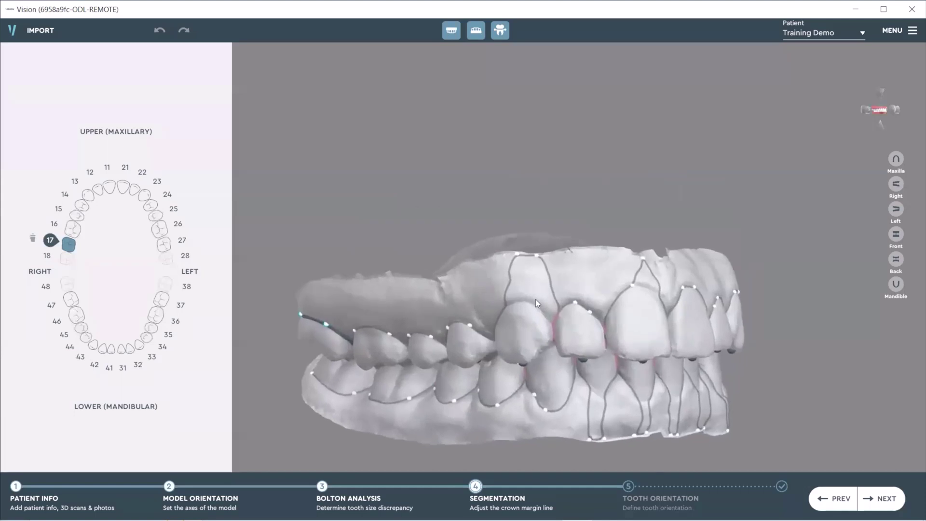
scroll(532, 285, "up", 2)
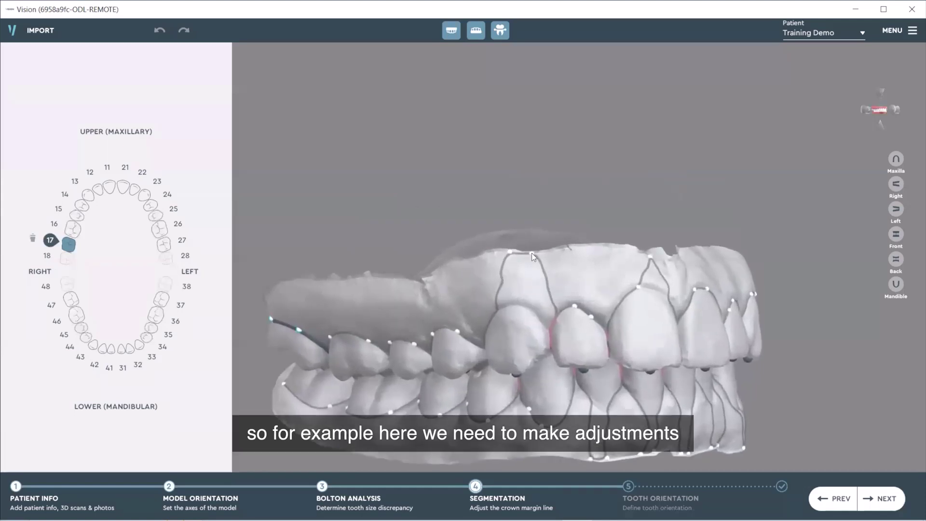
left_click(531, 253)
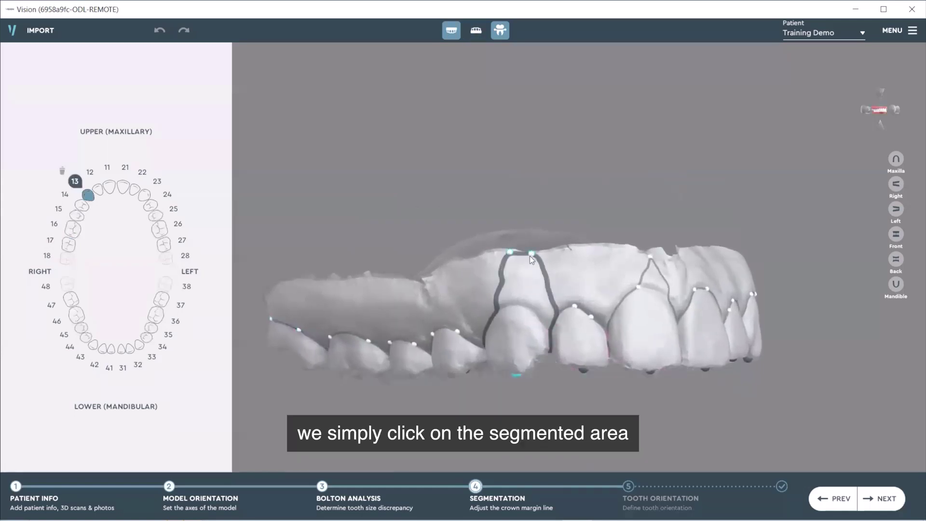
left_click_drag(531, 254, 533, 309)
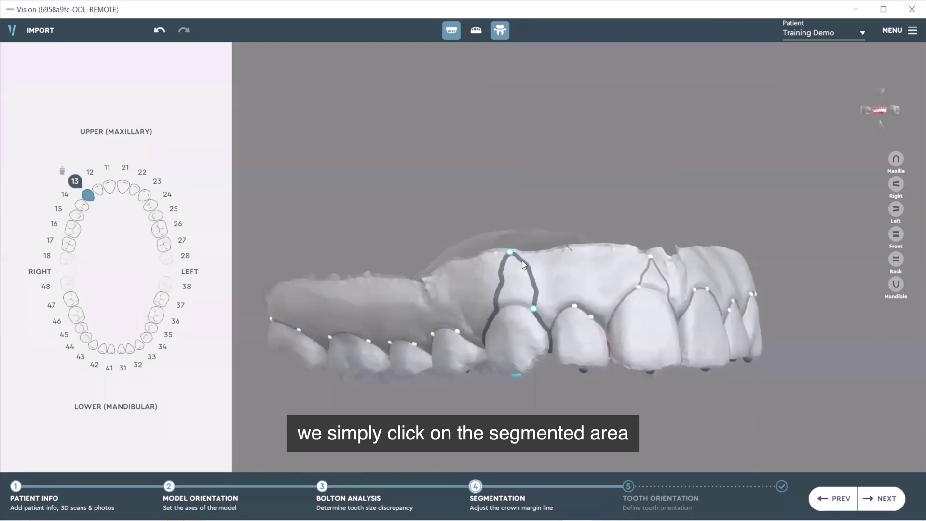
left_click_drag(510, 251, 496, 312)
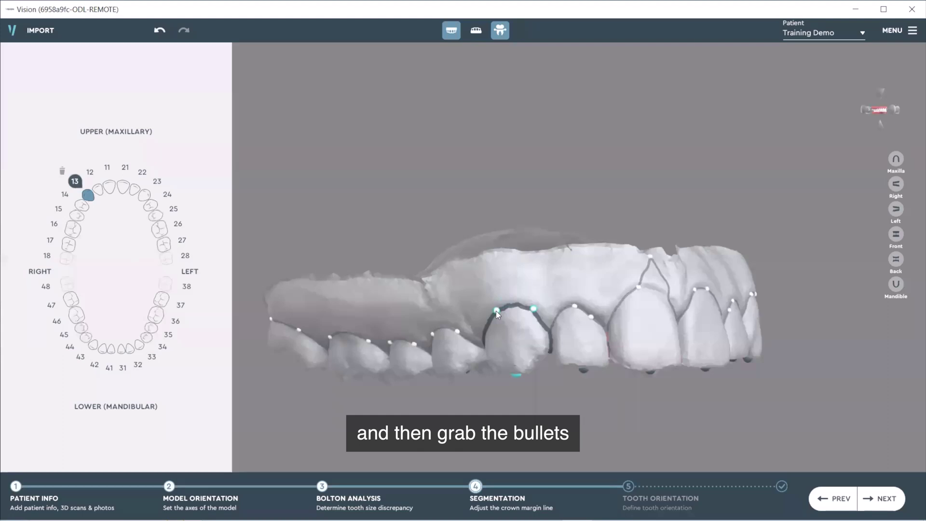
double_click(509, 305)
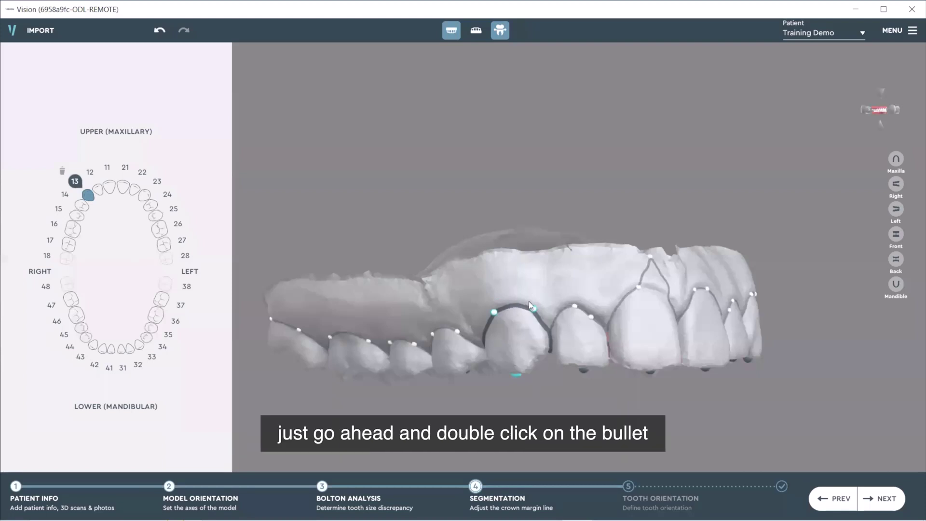
Bring the misplaced margin points on the outer side of upper teeth 11 and 27 down to their gum lines
left_click_drag(692, 270, 580, 299)
left_click(588, 266)
left_click_drag(666, 328, 643, 349)
right_click_drag(643, 349, 642, 305)
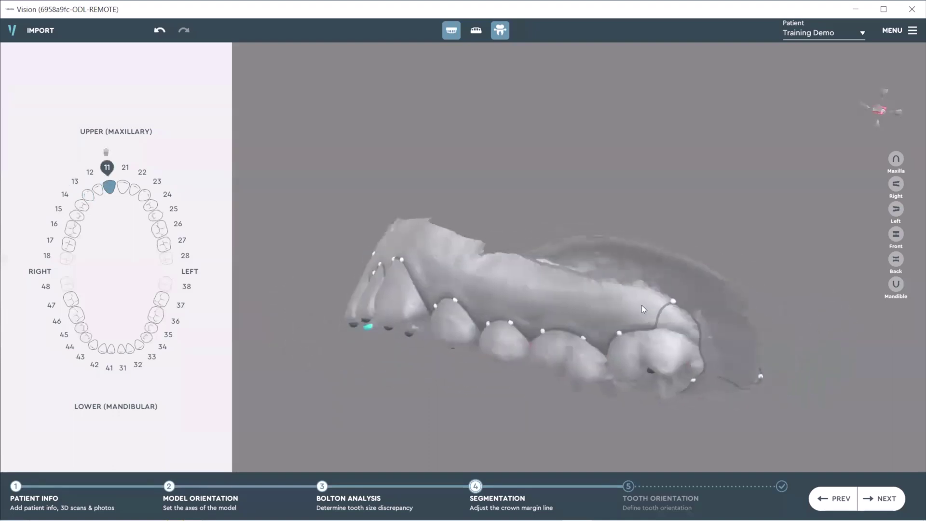
left_click(673, 302)
left_click_drag(673, 302, 662, 329)
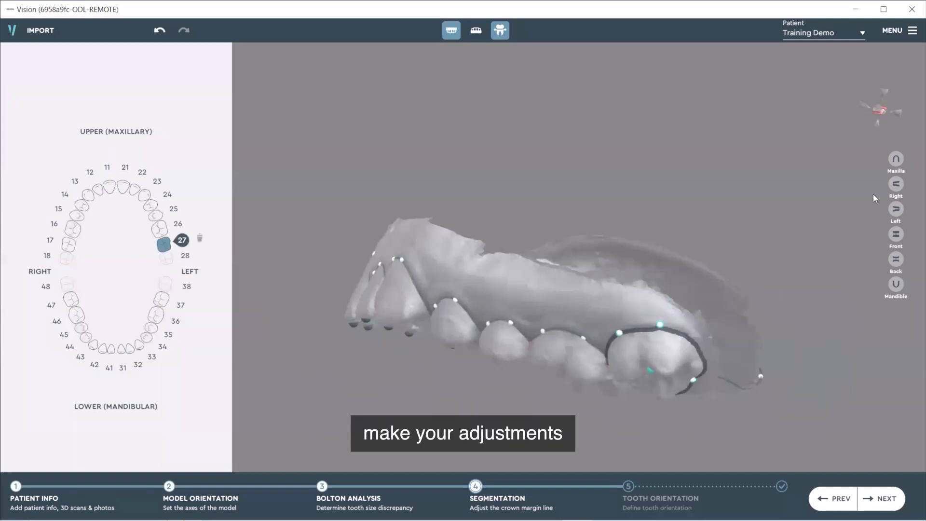
Show the upper jaw from the occlusal side and adjust the palatal margin point of upper left tooth 27
left_click(896, 159)
middle_click_drag(657, 451, 554, 308)
left_click_drag(619, 351, 628, 348)
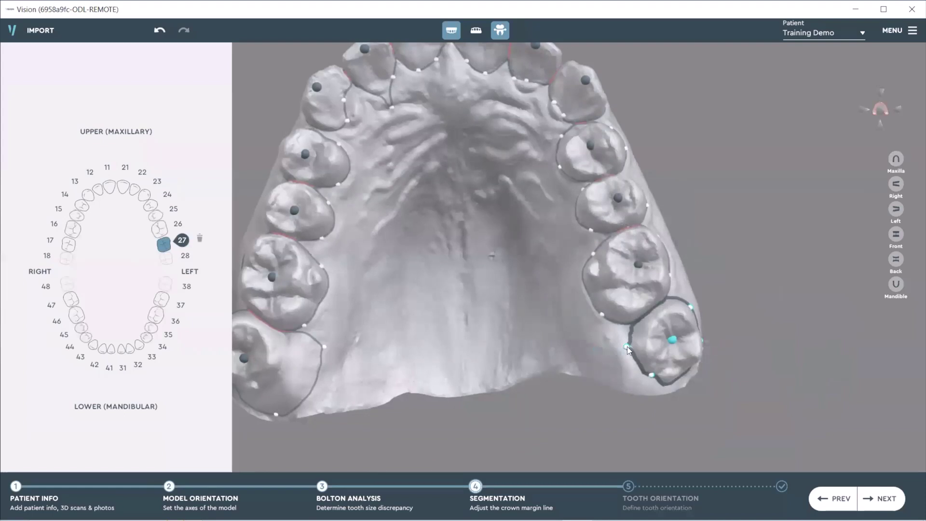
Adjust the palatal margin points of upper left tooth 23 so the segmentation line follows the crown edge
middle_click_drag(544, 83, 605, 288)
scroll(605, 287, "up", 3)
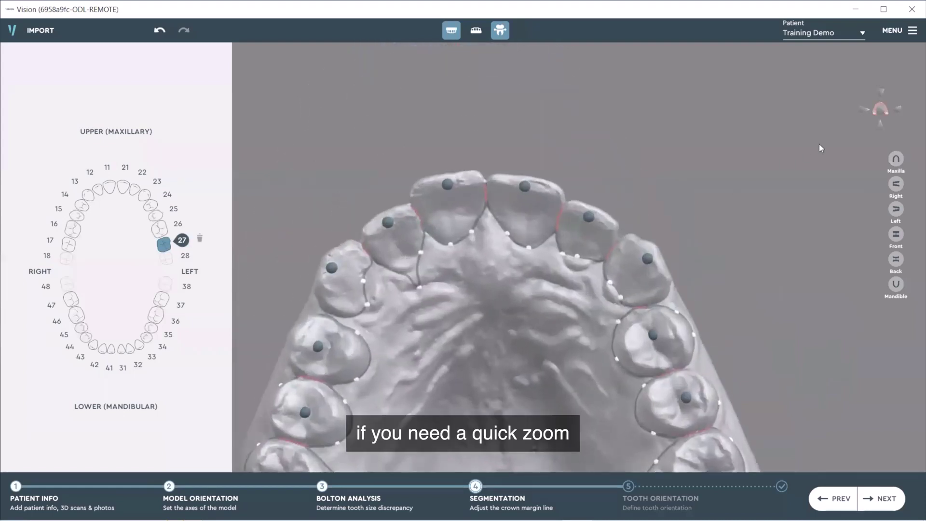
left_click(881, 110)
left_click(881, 110)
middle_click_drag(673, 202, 628, 256)
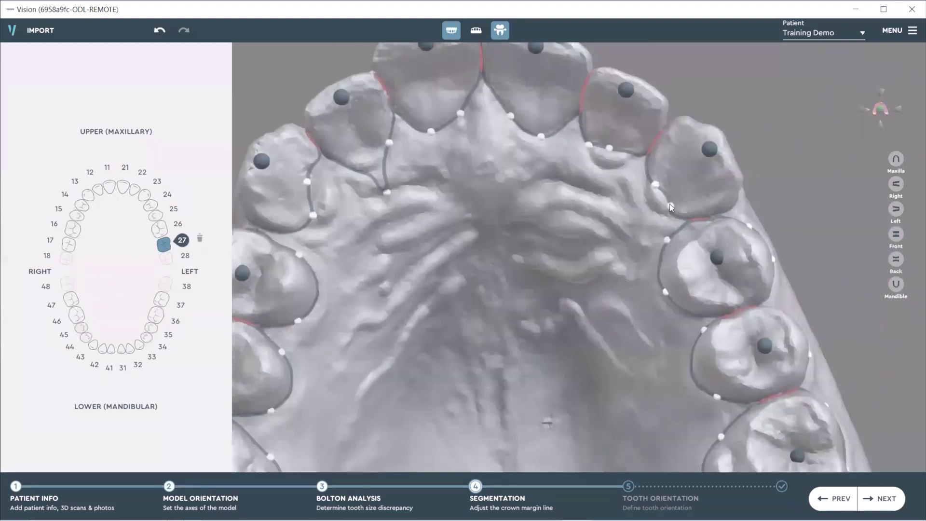
left_click(657, 201)
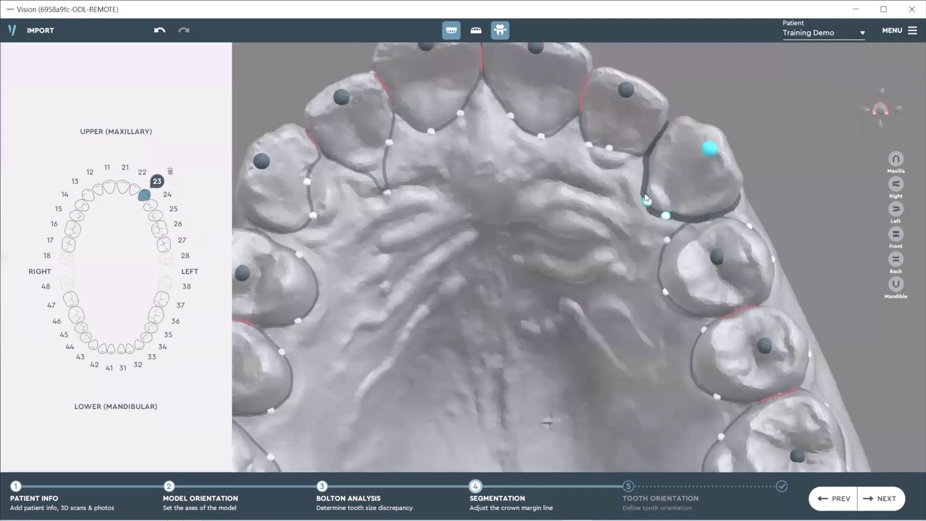
Move the palatal margin points of upper teeth 22, 12 and 13 onto their gum lines
left_click(609, 146)
left_click_drag(588, 146, 593, 159)
right_click_drag(458, 134, 620, 229)
left_click(543, 284)
left_click_drag(546, 286, 531, 260)
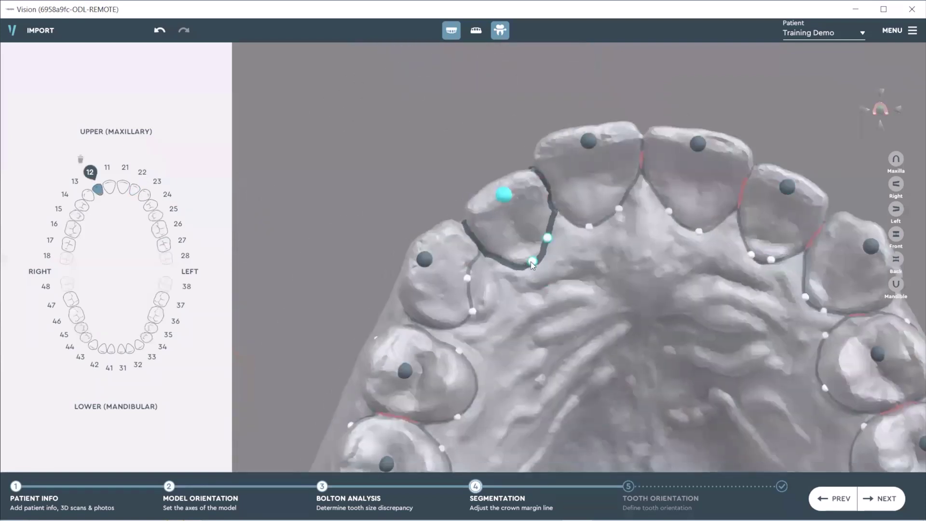
left_click(470, 279)
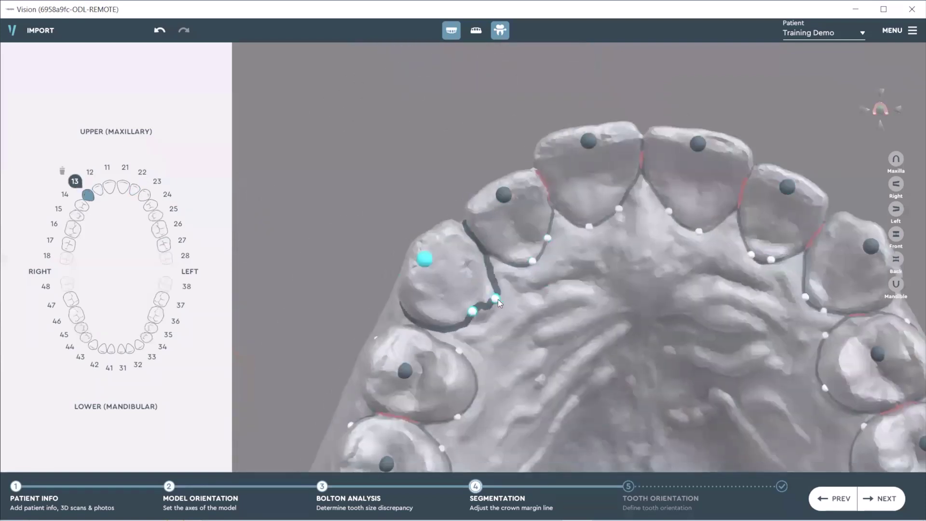
Adjust the margin points of upper right tooth 17 so the segmentation line follows the crown edge
mouse_move(464, 393)
right_mouse_down()
mouse_move(480, 298)
mouse_move(474, 203)
right_mouse_up()
right_click_drag(466, 468, 457, 319)
mouse_move(456, 319)
left_mouse_down()
mouse_move(437, 290)
mouse_move(395, 284)
left_mouse_up()
left_click_drag(375, 406, 363, 364)
left_click_drag(508, 330, 723, 258)
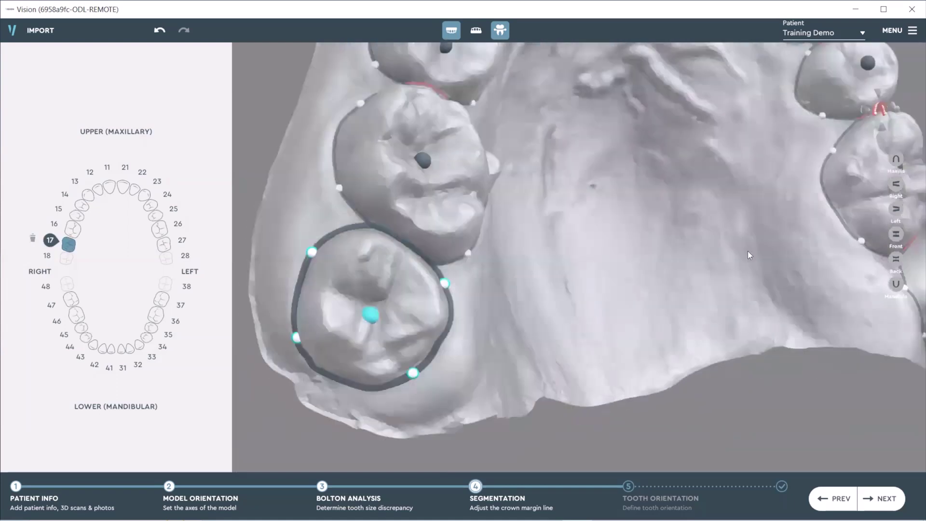
middle_click_drag(693, 289, 555, 427)
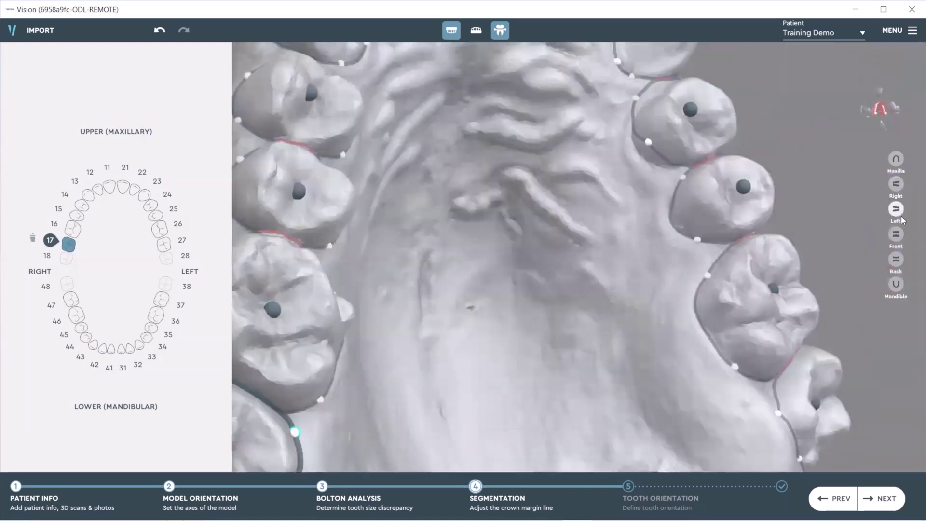
Reposition the palatal margin point of upper left tooth 24 along its crown edge
left_click(896, 235)
middle_click_drag(531, 126, 546, 270)
left_click_drag(590, 216, 458, 284)
left_click(470, 360)
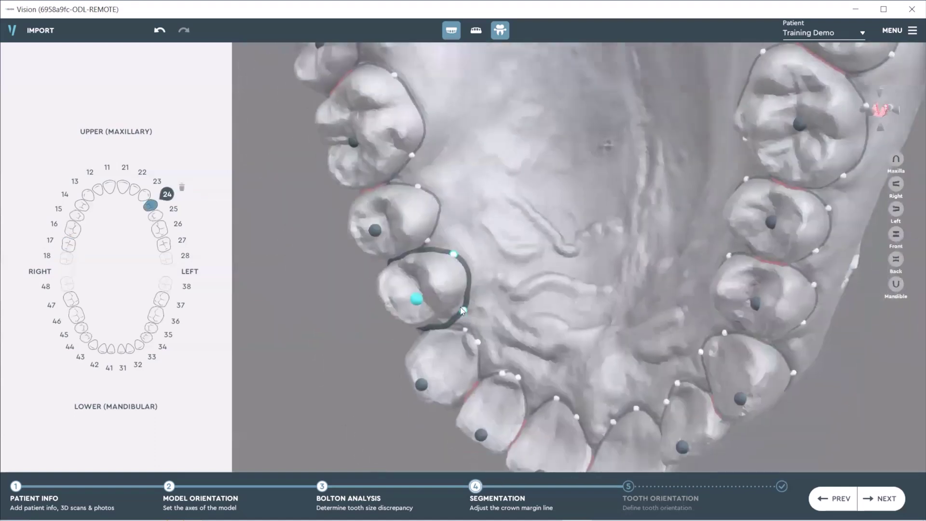
scroll(648, 152, "up", 2)
left_click_drag(647, 148, 653, 143)
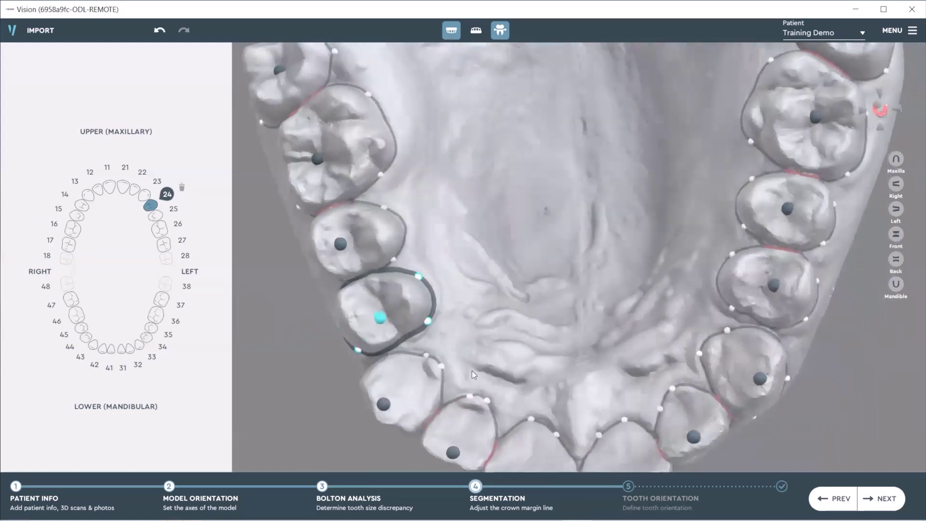
right_click_drag(539, 329, 522, 384)
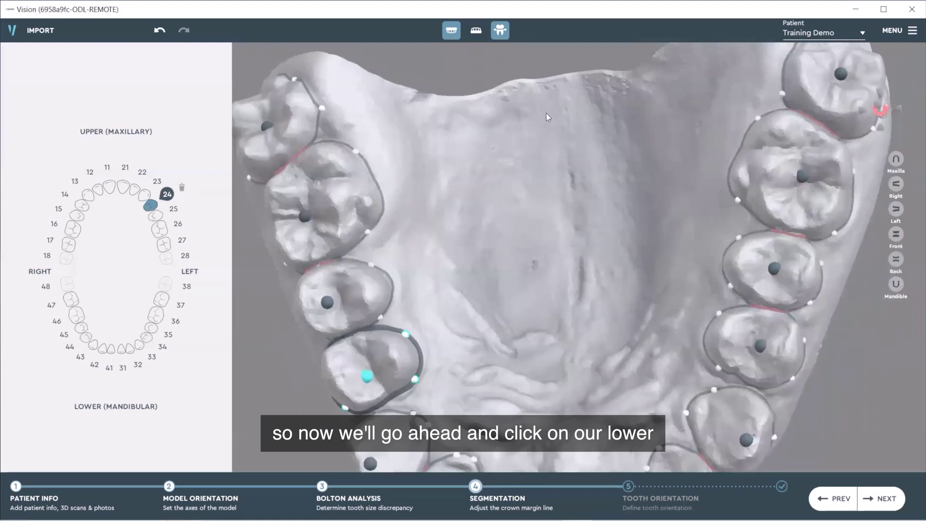
Show the lower jaw and move the rear inner margin point of lower left tooth 37 to the crown edge
left_click(160, 303)
right_click_drag(571, 252, 691, 158)
left_click_drag(691, 159, 650, 154)
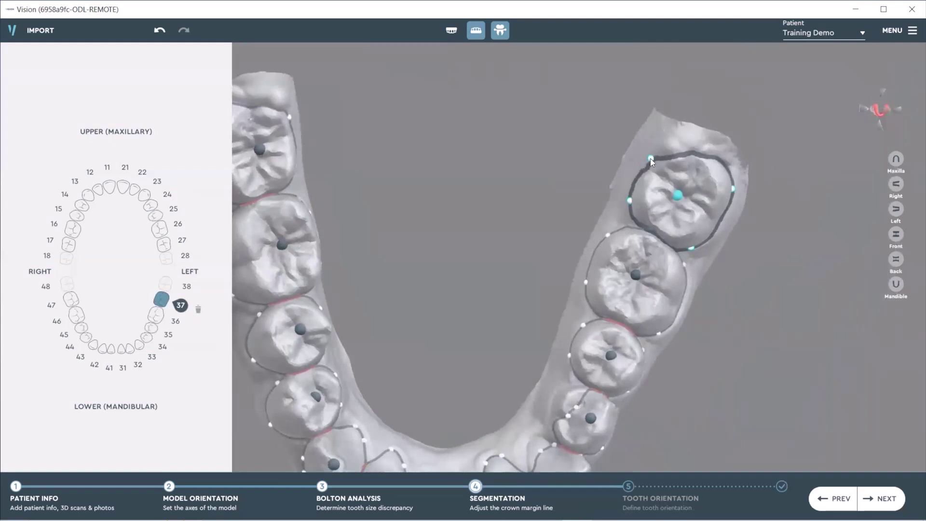
scroll(670, 198, "up", 1)
mouse_move(693, 235)
left_mouse_down()
mouse_move(740, 226)
mouse_move(694, 241)
left_mouse_up()
right_click_drag(571, 453, 640, 350)
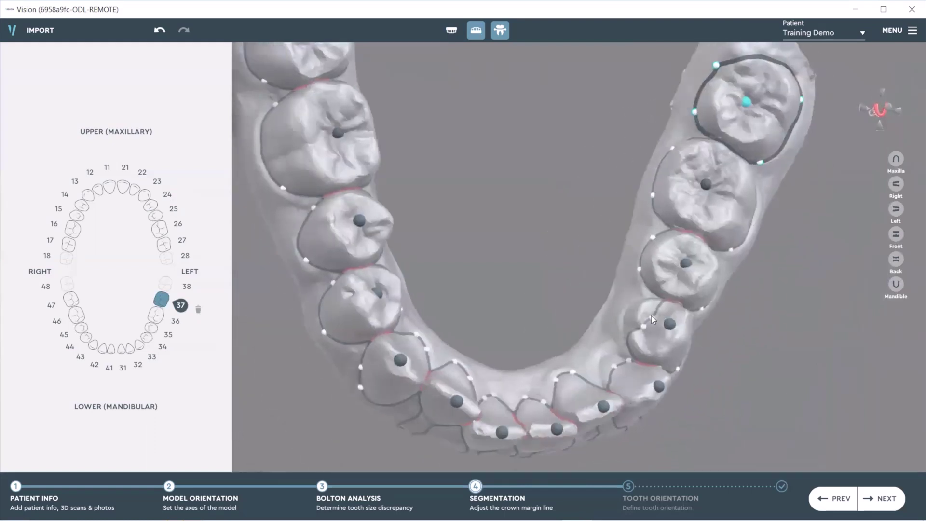
Move the misplaced lingual margin points of lower left teeth 34 and 33 out to their gum lines
left_click(651, 316)
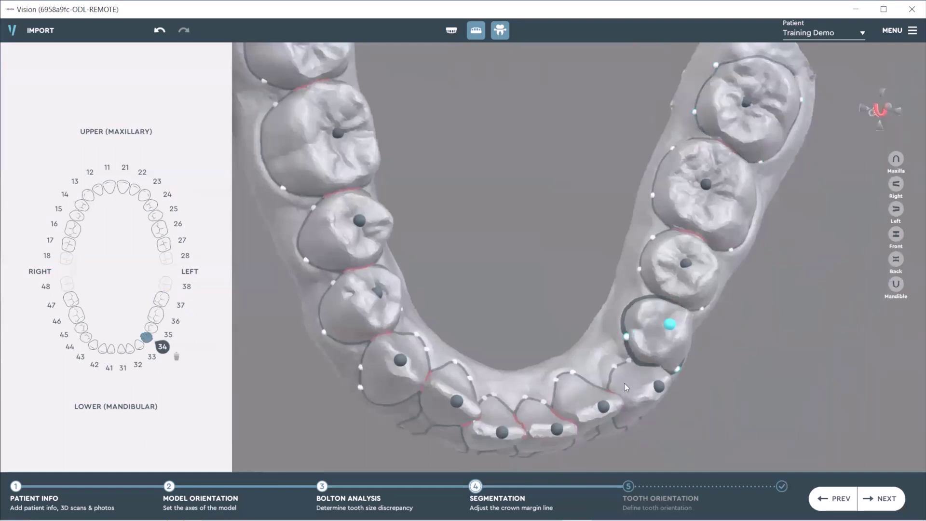
left_click(614, 367)
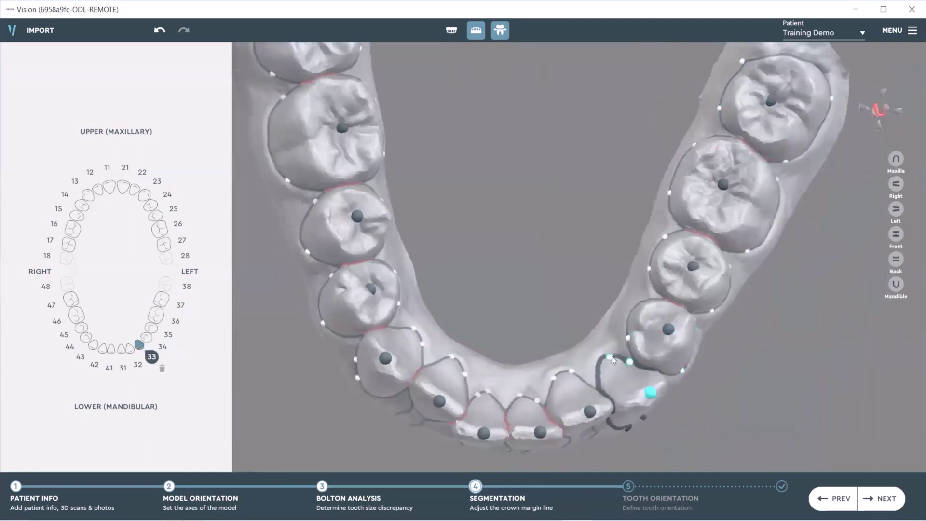
mouse_move(571, 380)
left_mouse_down()
mouse_move(532, 345)
mouse_move(571, 380)
left_mouse_up()
Bring the labial margin points of lower teeth 42, 41 and 31 up from the model edge to their gum lines
mouse_move(470, 171)
left_mouse_down()
mouse_move(496, 167)
mouse_move(418, 296)
mouse_move(486, 363)
mouse_move(542, 336)
mouse_move(577, 209)
mouse_move(404, 380)
mouse_move(402, 329)
mouse_move(431, 326)
left_mouse_up()
left_click(453, 314)
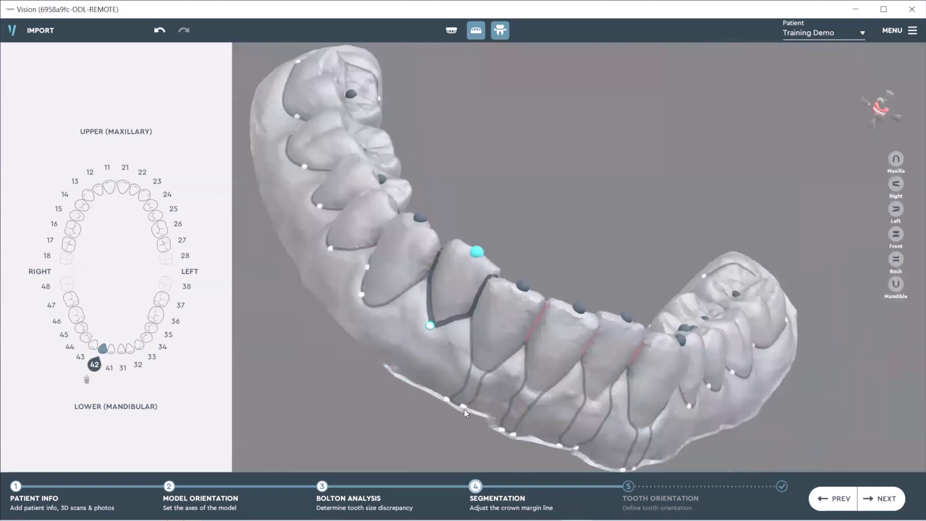
left_click_drag(477, 393, 447, 319)
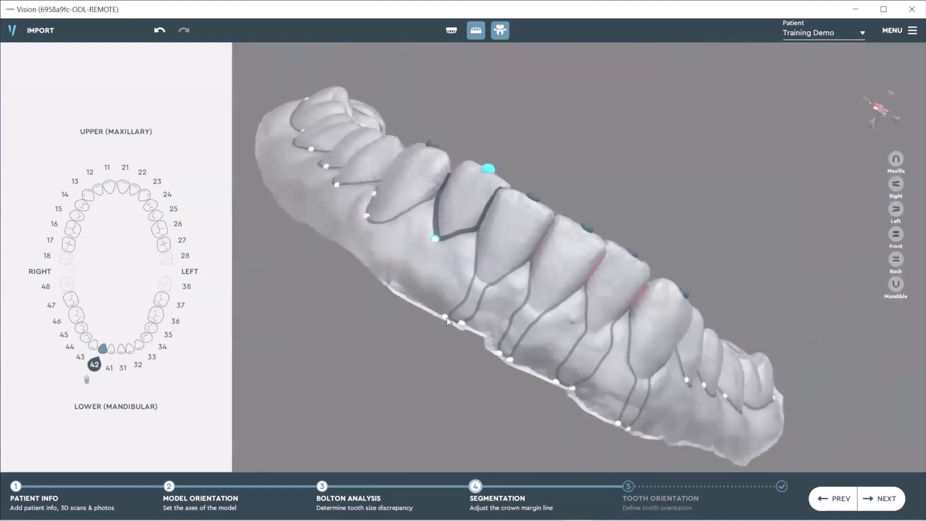
left_click(448, 320)
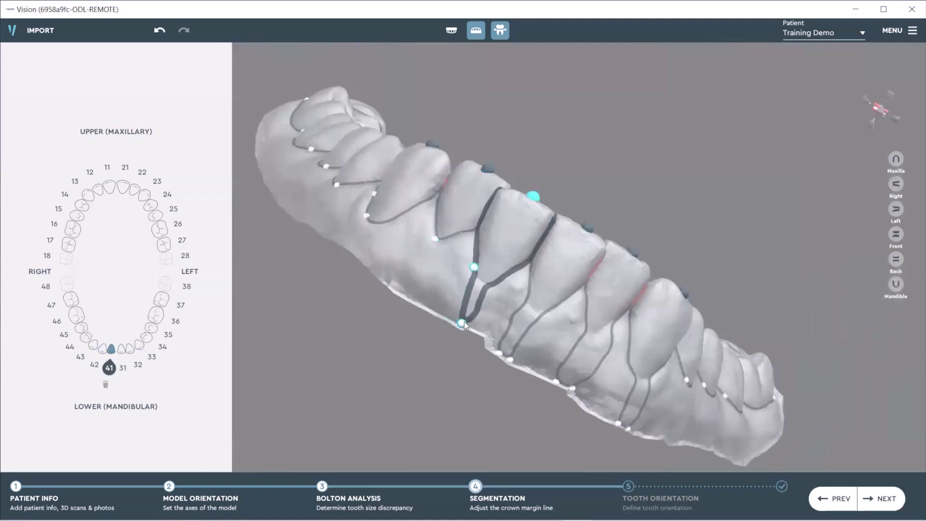
left_click_drag(463, 323, 492, 283)
left_click(501, 351)
left_click_drag(501, 351, 524, 342)
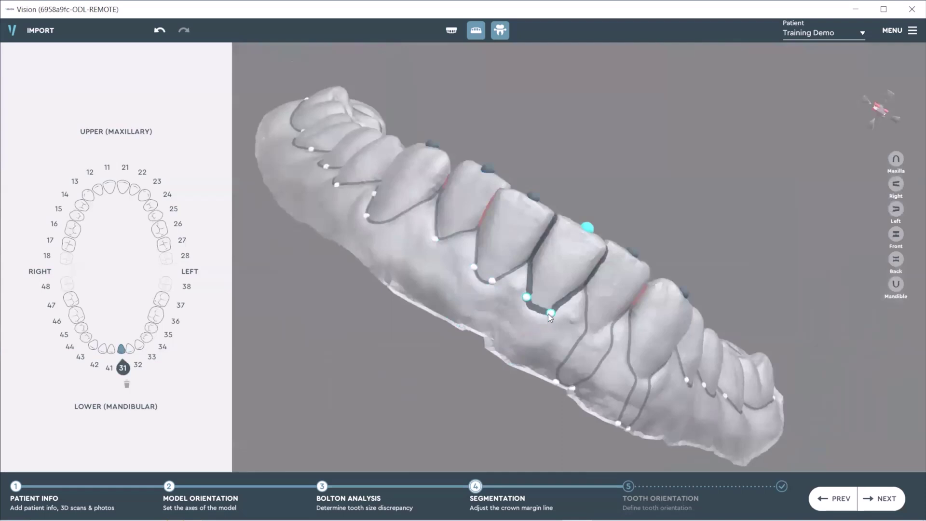
Correct the labial margins of lower left teeth 32 and 33 at the gum line, adding a second point on 32
left_click(560, 383)
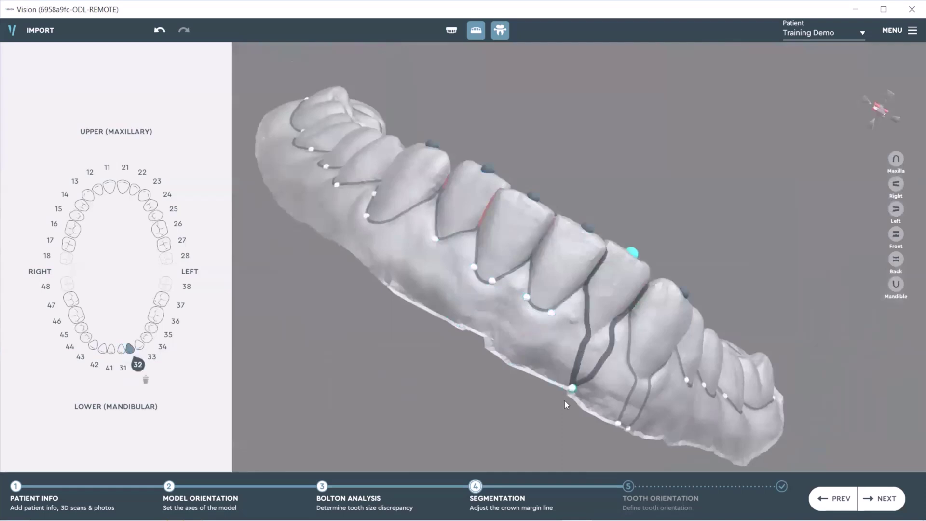
left_click_drag(573, 388, 586, 331)
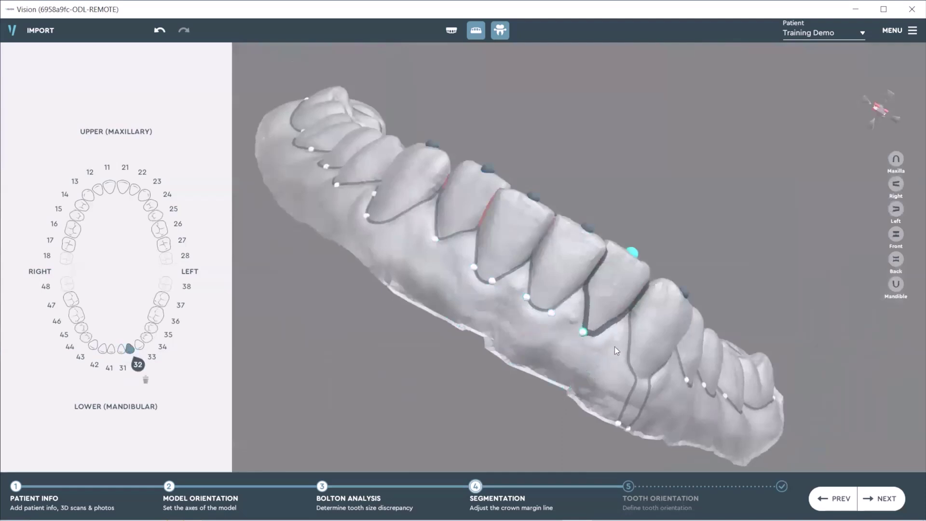
right_click_drag(612, 345, 590, 320)
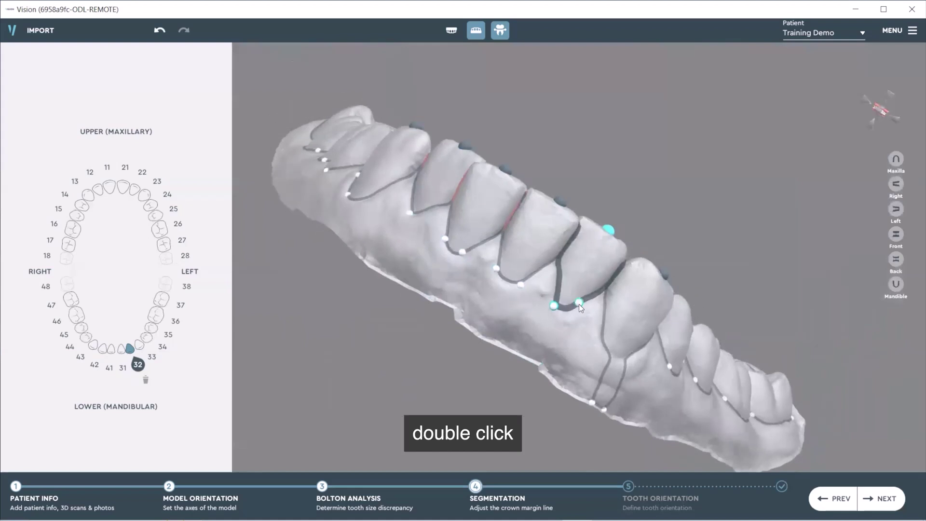
double_click(580, 306)
left_click_drag(552, 306, 554, 304)
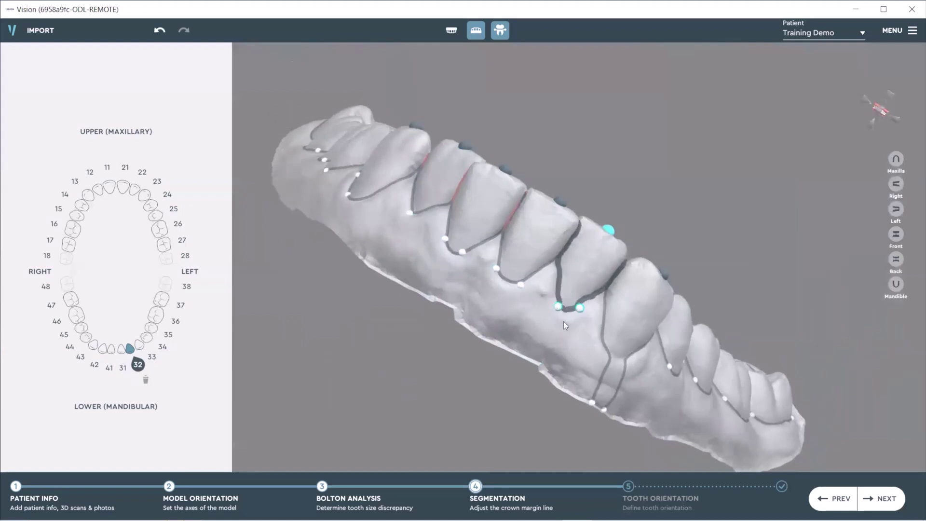
right_click_drag(564, 322, 530, 310)
left_click_drag(555, 382, 554, 315)
Move the lingual margin point of lower left tooth 31 down to the gum line and add another point beside it
right_click_drag(630, 349, 540, 132)
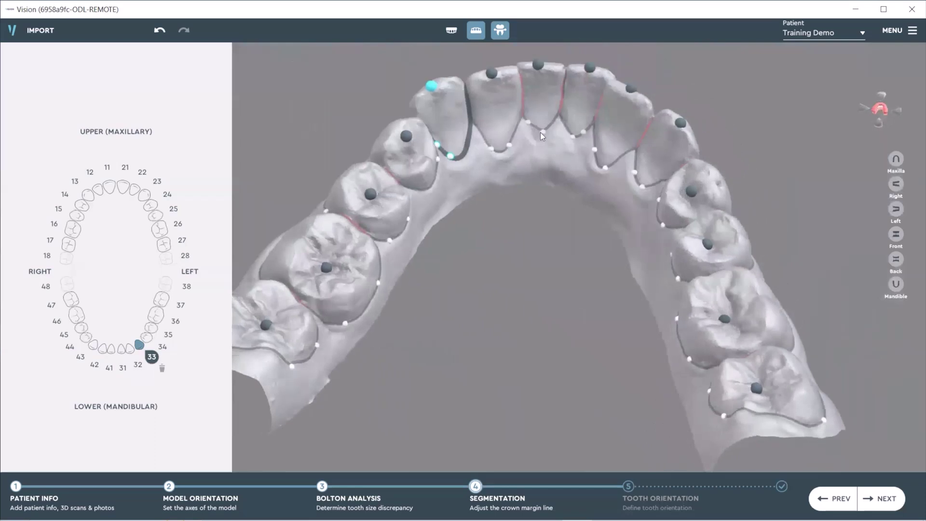
left_click(542, 132)
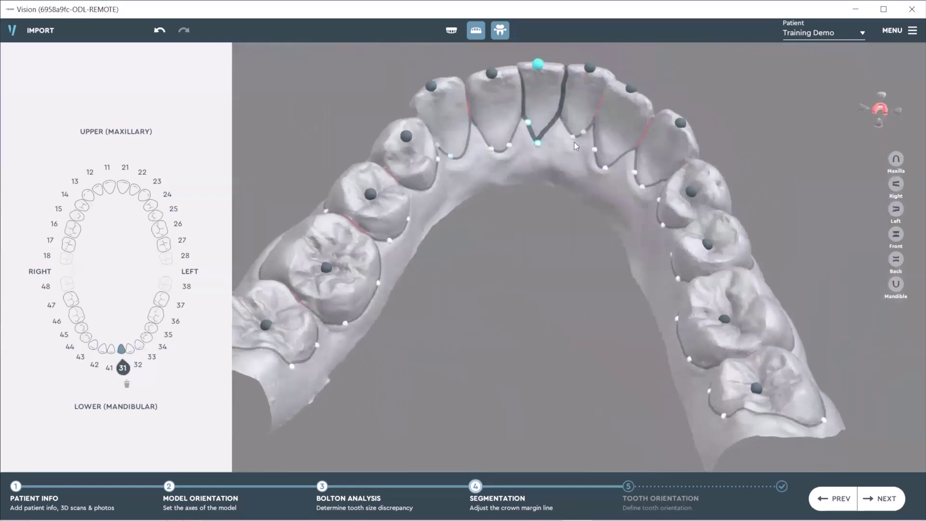
right_click_drag(574, 142, 543, 135)
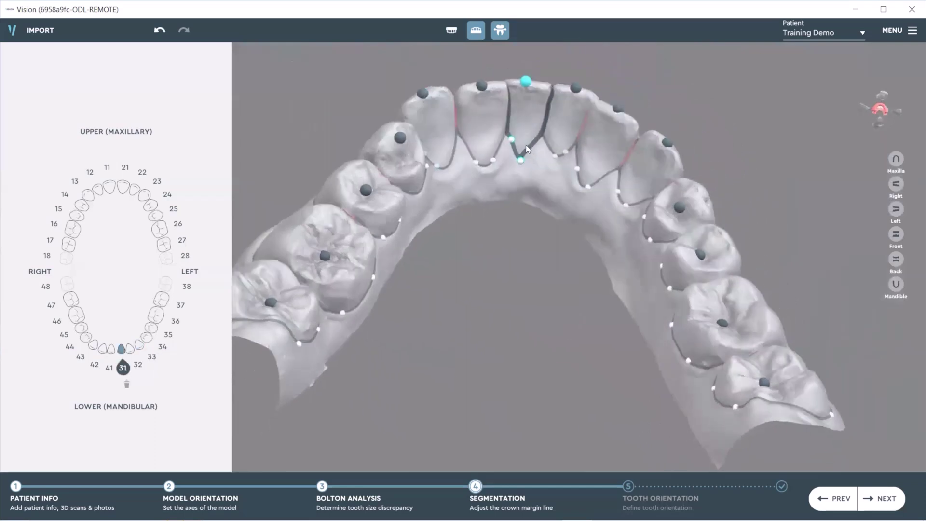
left_click(532, 147)
right_click_drag(502, 205, 700, 232)
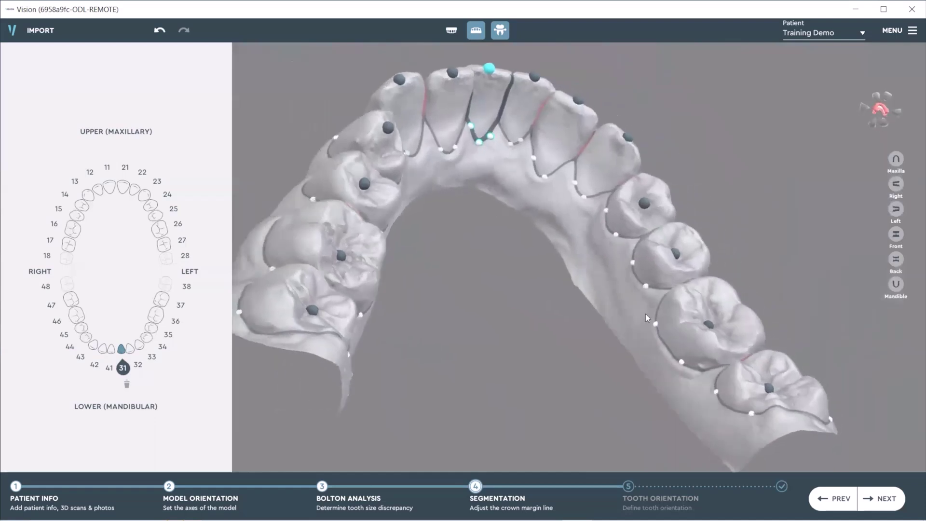
Check the lower crown margins from the front and proceed to the high gingiva segmentation
left_click(895, 235)
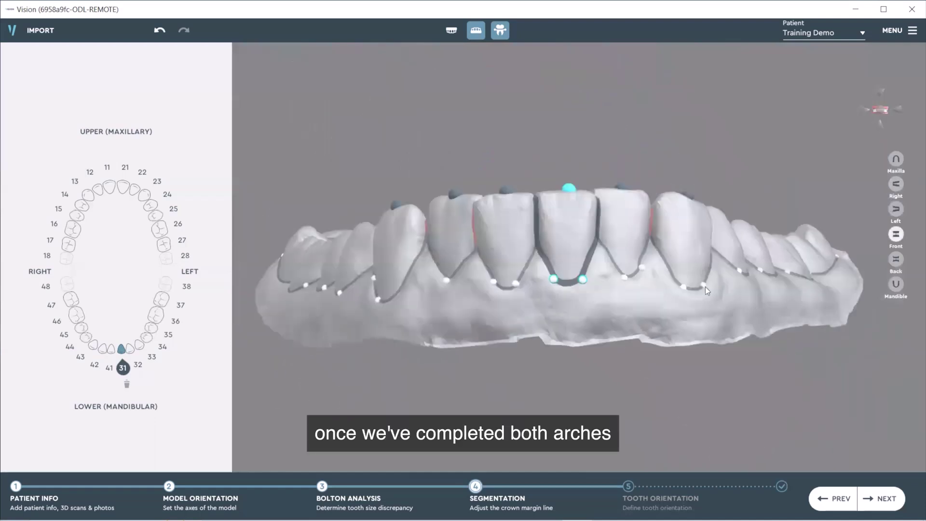
right_click_drag(482, 286, 757, 282)
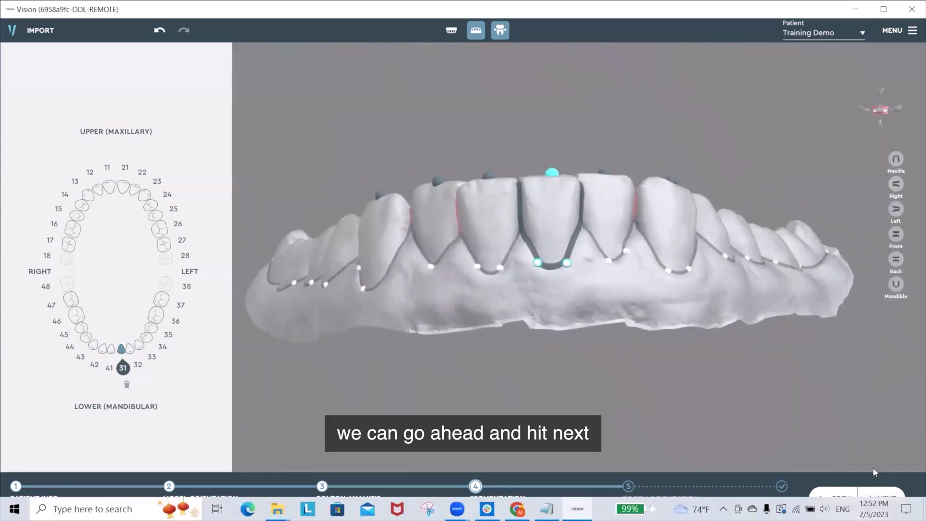
left_click(886, 501)
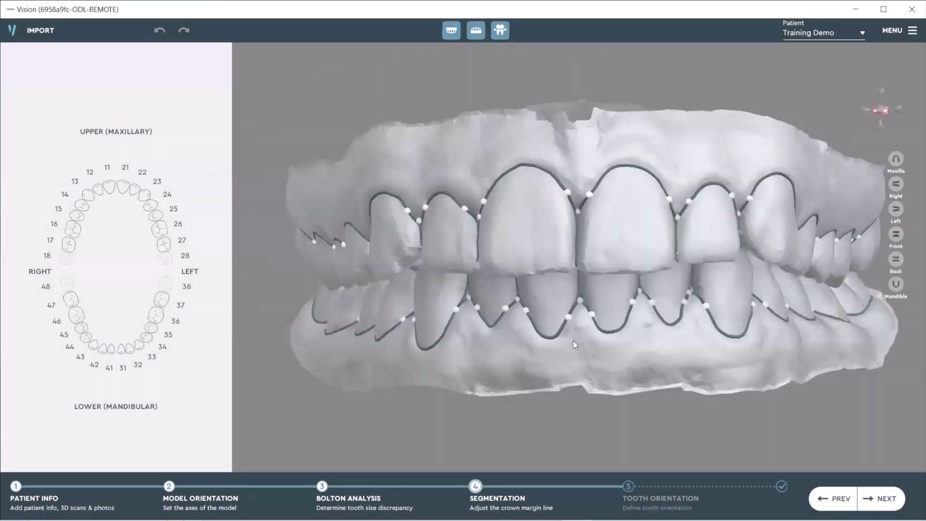
Adjust the gingiva line point between upper left teeth 21 and 22 and check the upper gum line
left_click_drag(605, 278, 613, 255)
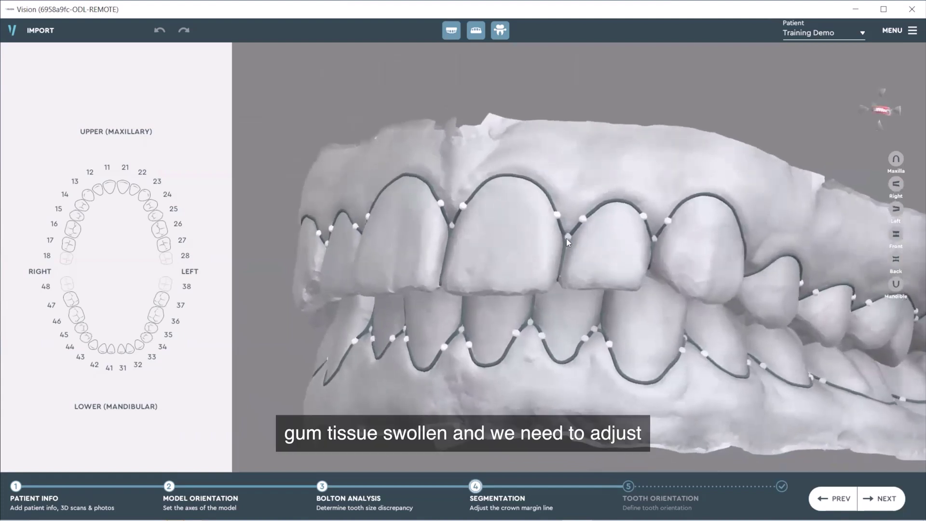
mouse_move(569, 236)
left_mouse_down()
mouse_move(561, 226)
mouse_move(618, 262)
mouse_move(823, 281)
mouse_move(747, 265)
mouse_move(561, 314)
mouse_move(524, 263)
mouse_move(640, 315)
mouse_move(767, 264)
mouse_move(747, 250)
mouse_move(876, 231)
mouse_move(609, 243)
mouse_move(660, 313)
mouse_move(572, 232)
left_mouse_up()
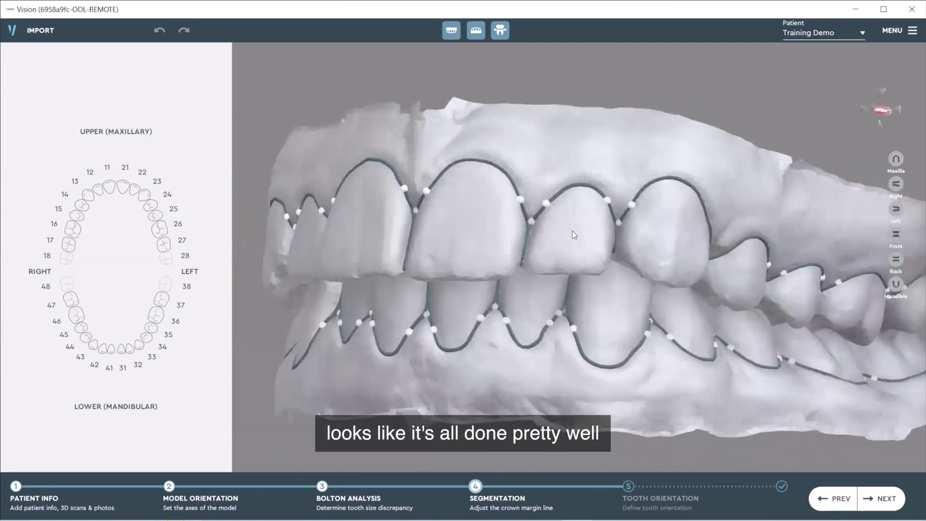
left_click(530, 221)
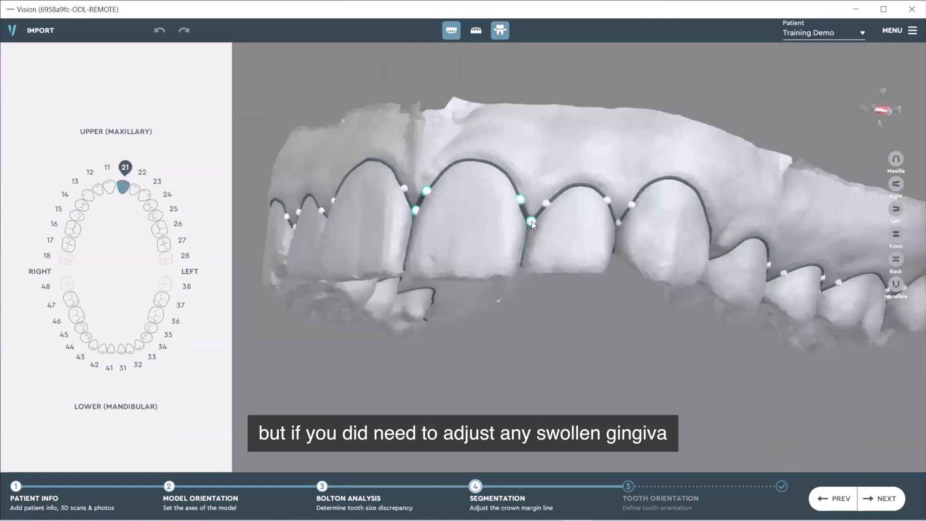
left_click_drag(532, 221, 539, 191)
left_click_drag(530, 224, 531, 220)
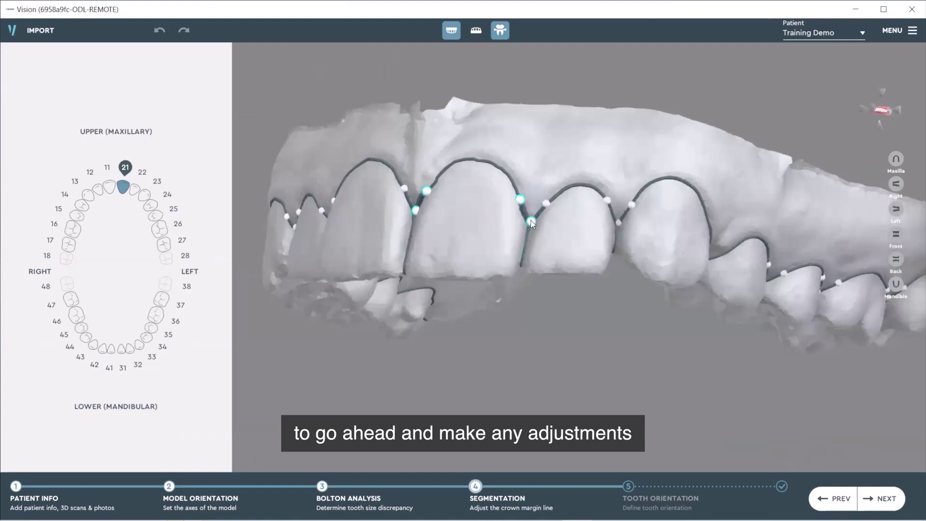
right_click_drag(501, 219, 675, 253)
left_click_drag(677, 258, 521, 234)
left_click_drag(526, 278, 873, 366)
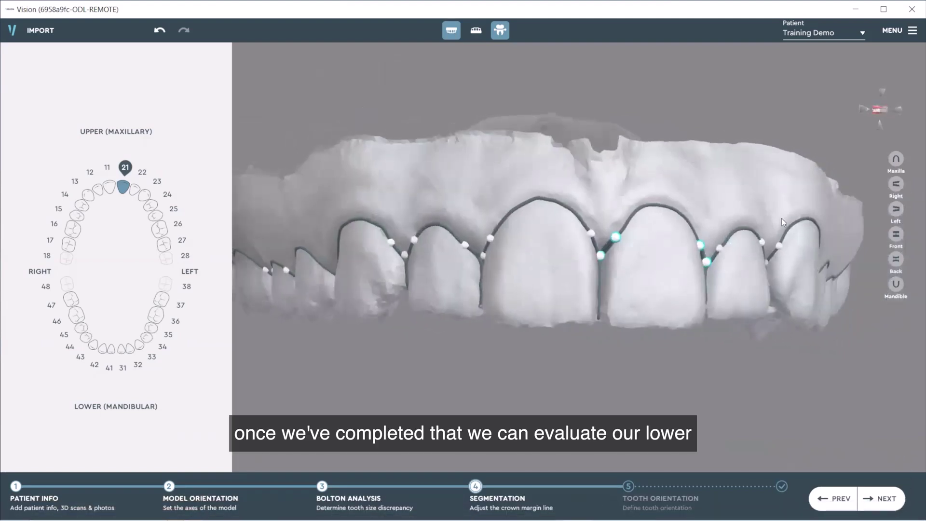
Check the gingiva line of the lower jaw and proceed to the trim line
left_click(154, 313)
left_click_drag(363, 381, 767, 315)
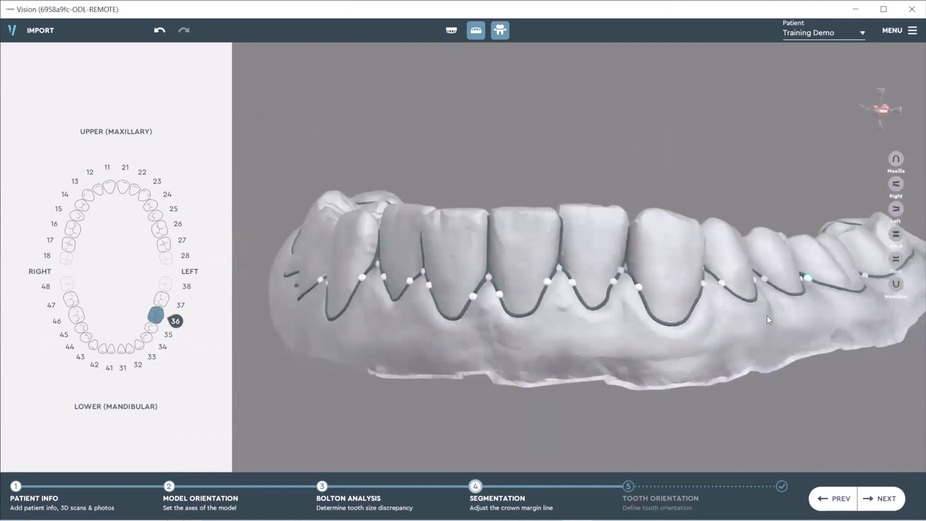
left_click(878, 499)
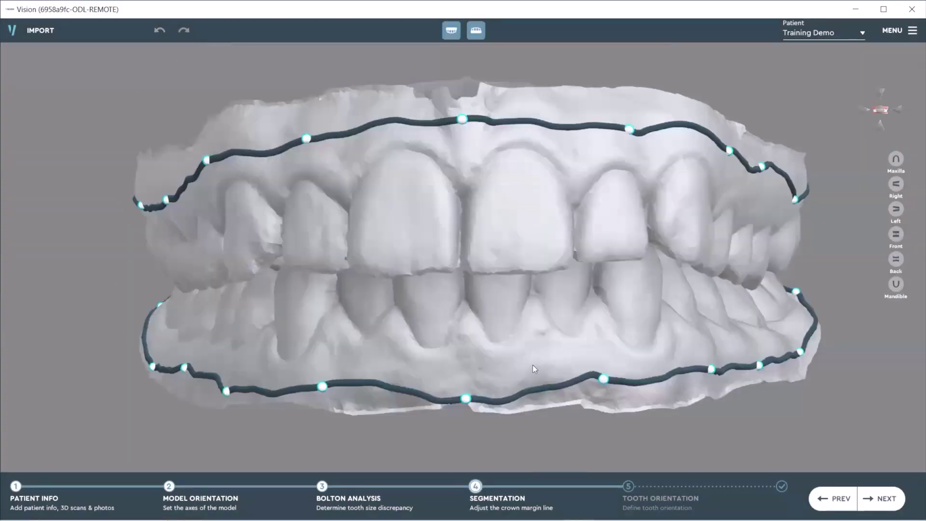
Raise the upper trim line point near the upper right canine and add points on the line around it
scroll(549, 320, "down", 5)
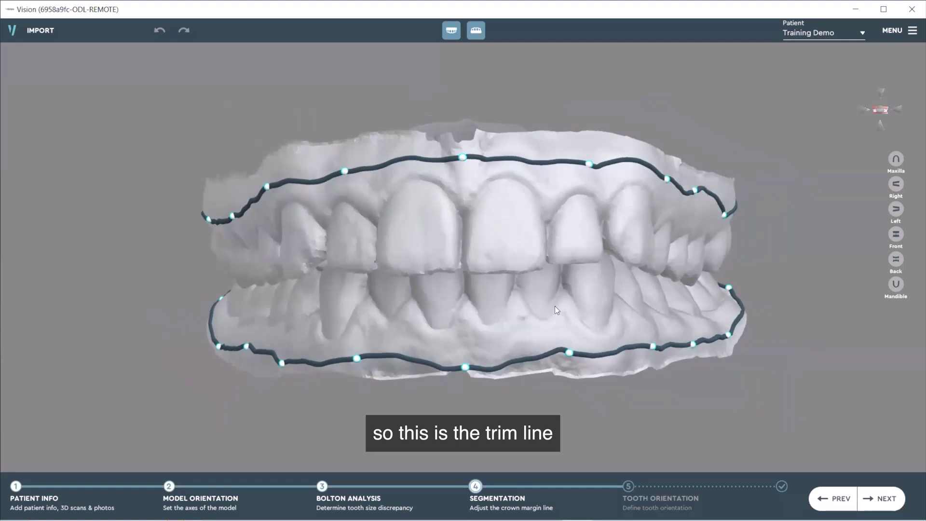
scroll(548, 289, "down", 2)
left_click_drag(403, 278, 623, 261)
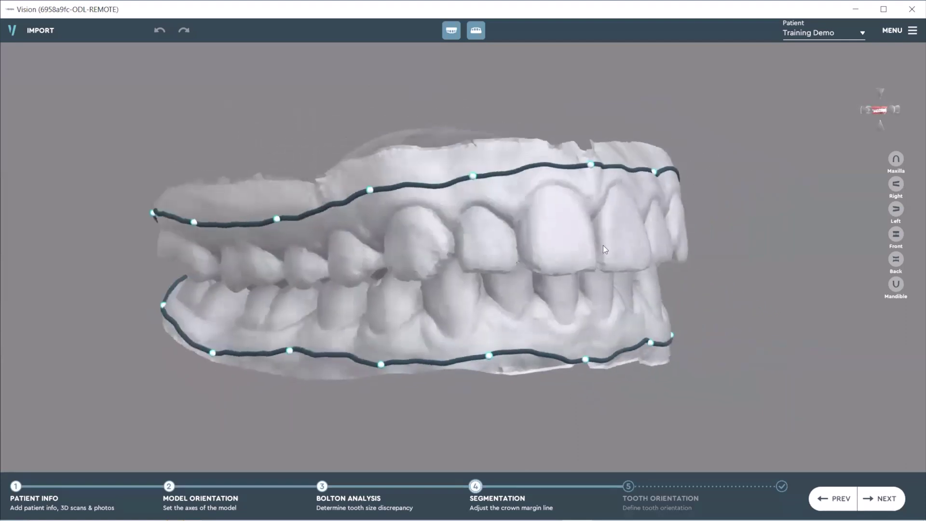
left_click_drag(418, 208, 463, 207)
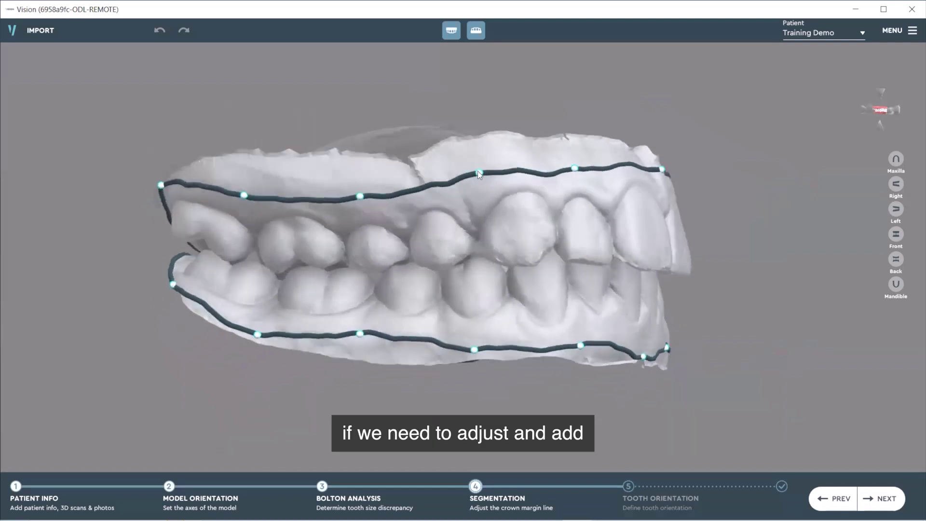
mouse_move(478, 171)
left_mouse_down()
mouse_move(477, 158)
mouse_move(479, 167)
left_mouse_up()
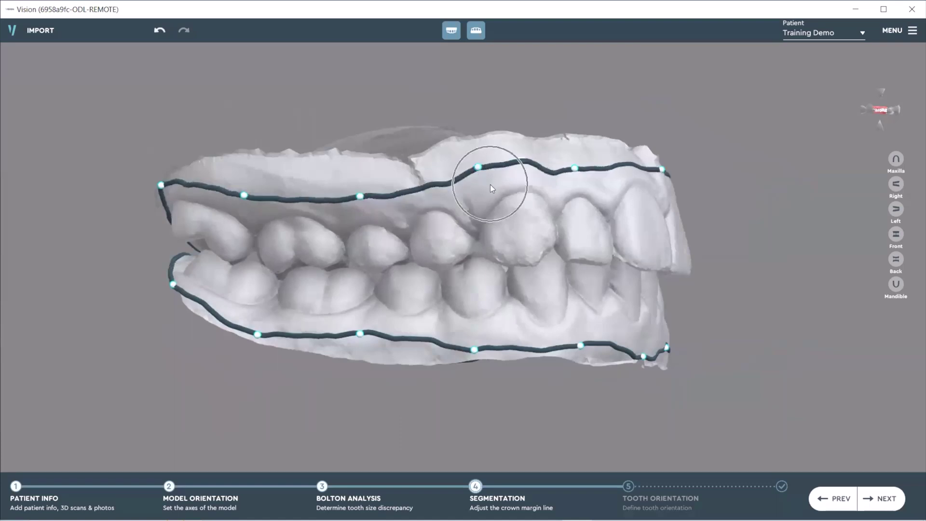
left_click(515, 164)
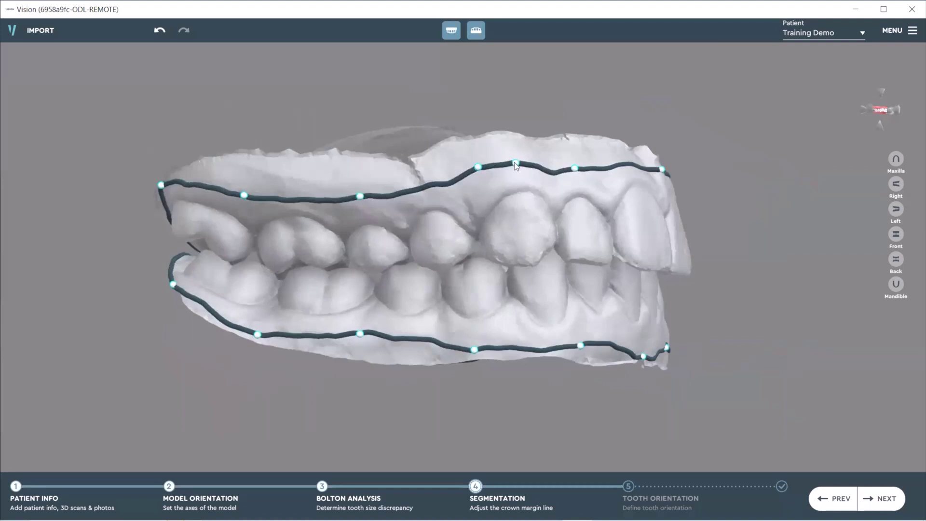
left_click(421, 185)
Adjust the upper trim line above the front teeth and move the lower line's midline point up onto the gingiva
right_click_drag(646, 217, 559, 209)
mouse_move(631, 176)
right_mouse_down()
mouse_move(596, 194)
mouse_move(616, 172)
right_mouse_up()
mouse_move(571, 159)
left_mouse_down()
mouse_move(570, 149)
mouse_move(572, 166)
left_mouse_up()
right_click_drag(573, 168, 383, 267)
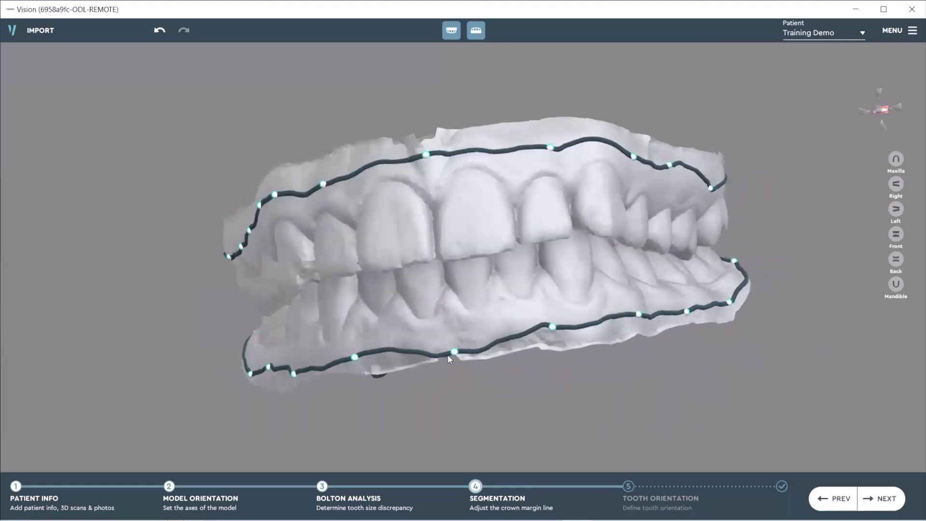
left_click_drag(457, 355, 457, 345)
Adjust the lower trim line on the lingual side and check it along the inside of the arch
right_click_drag(456, 345, 627, 276)
right_click_drag(232, 271, 248, 322)
left_click_drag(289, 332, 303, 327)
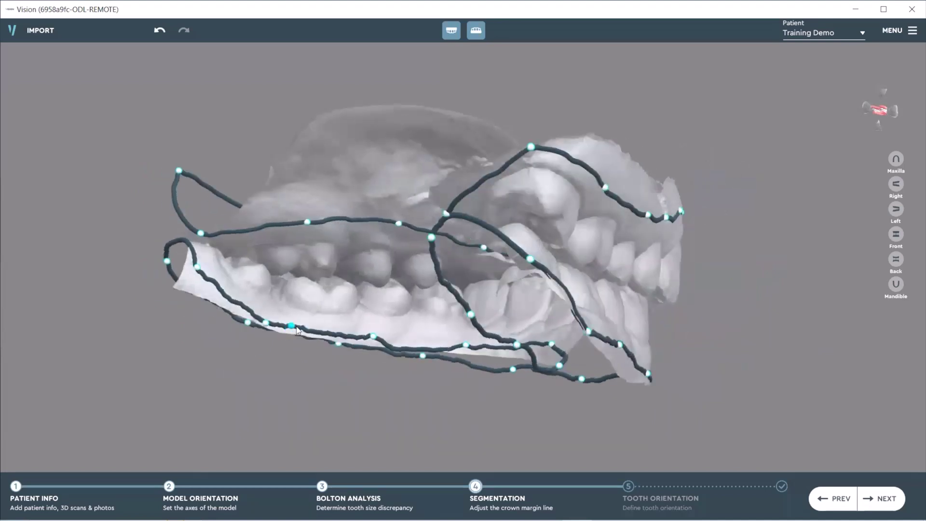
right_click_drag(322, 325, 396, 363)
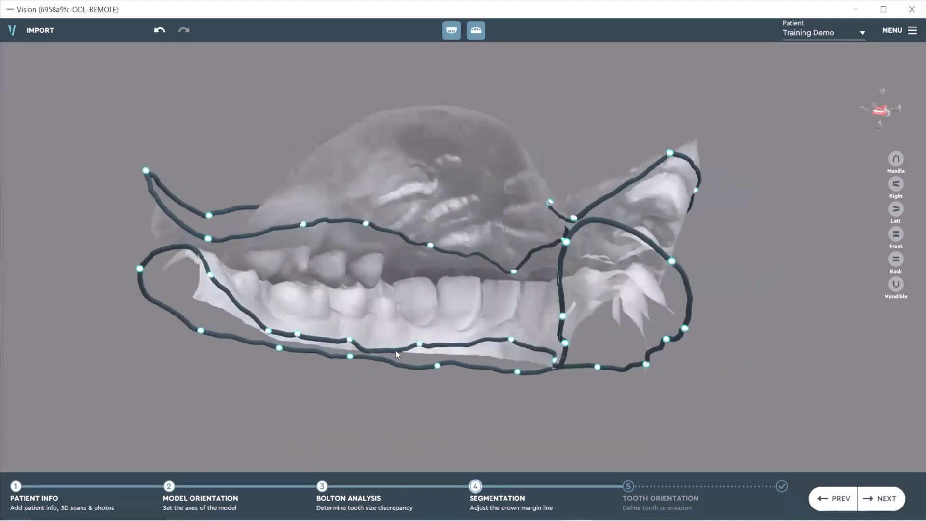
right_click_drag(448, 334, 549, 353)
right_click_drag(431, 325, 630, 75)
right_click_drag(646, 141, 540, 86)
left_click_drag(588, 59, 519, 80)
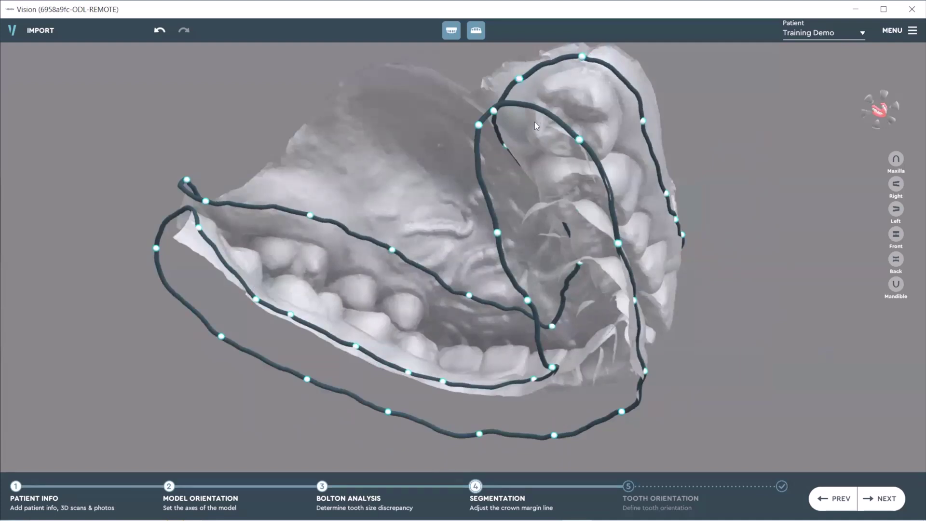
right_click_drag(317, 181, 624, 93)
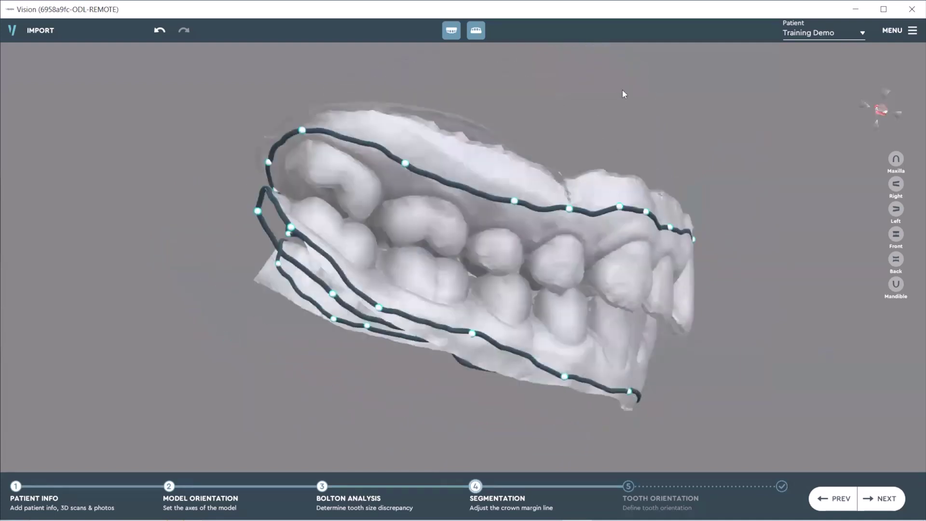
Hide the upper jaw and add lower trim line points behind the last molars on both sides to follow the scan edge
left_click(454, 34)
right_click_drag(660, 161, 562, 166)
right_click_drag(442, 195, 534, 223)
middle_click_drag(612, 235, 625, 323)
right_click_drag(625, 323, 637, 284)
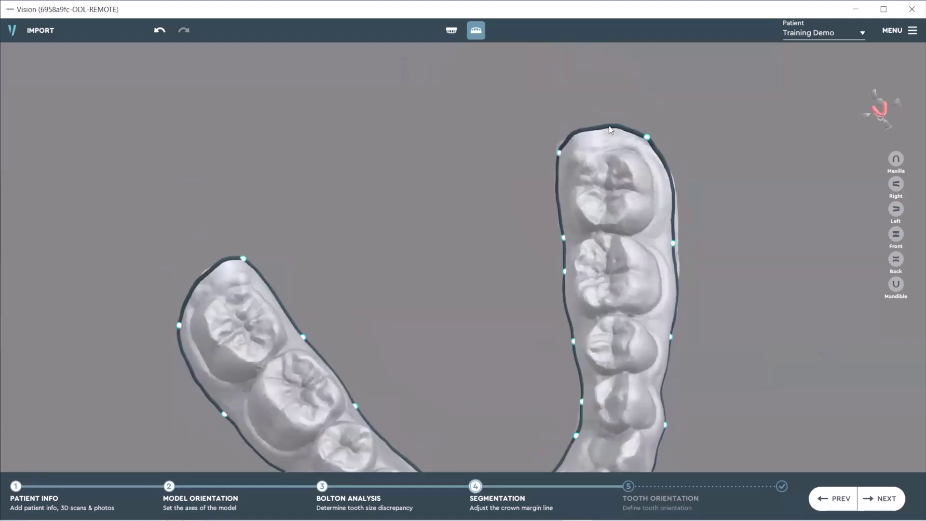
left_click_drag(610, 128, 606, 131)
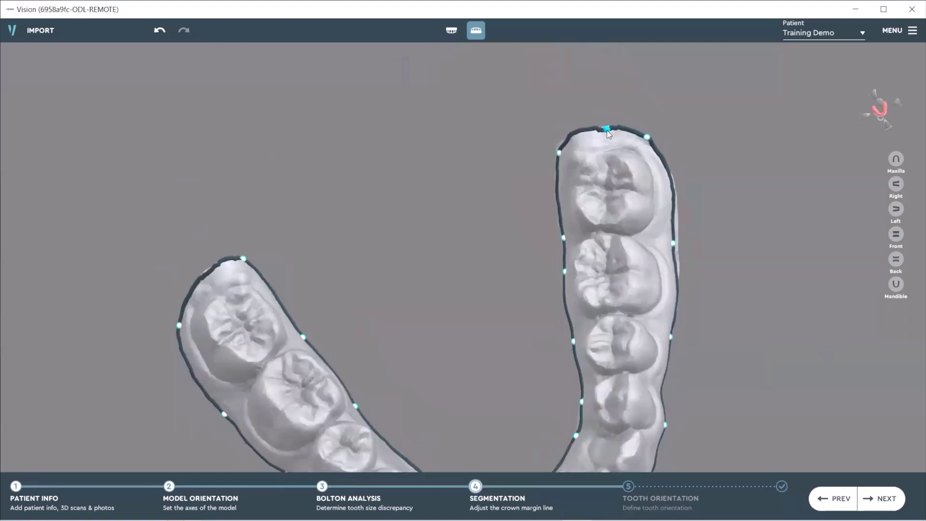
left_click(571, 139)
right_click_drag(247, 280, 216, 279)
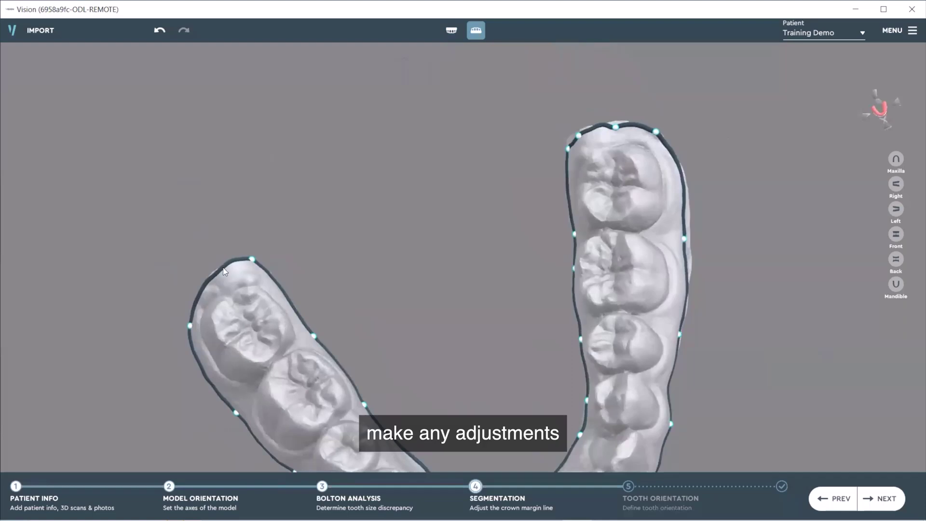
left_click(229, 271)
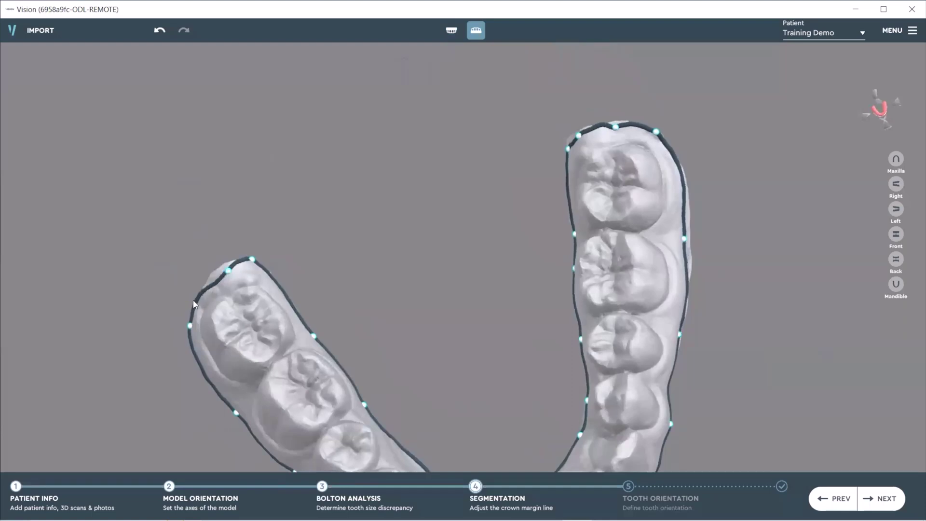
Check the remaining lower trim line, show the upper jaw again and proceed to the model bases
right_click_drag(231, 383, 198, 376)
right_click_drag(574, 212, 511, 180)
left_click(451, 30)
right_click_drag(793, 410, 753, 444)
left_click(885, 502)
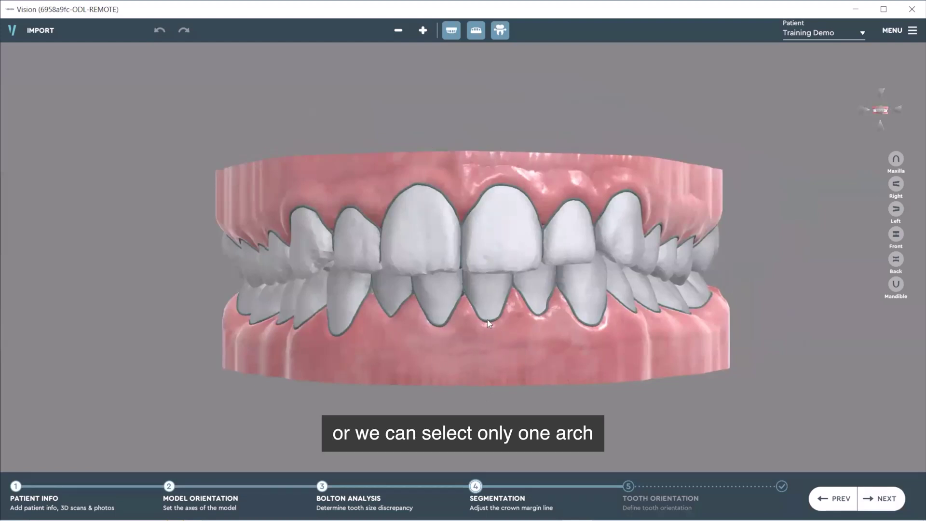
Reduce the base height of the lower arch by one increment and increase the upper arch's base height by one
left_click(465, 168)
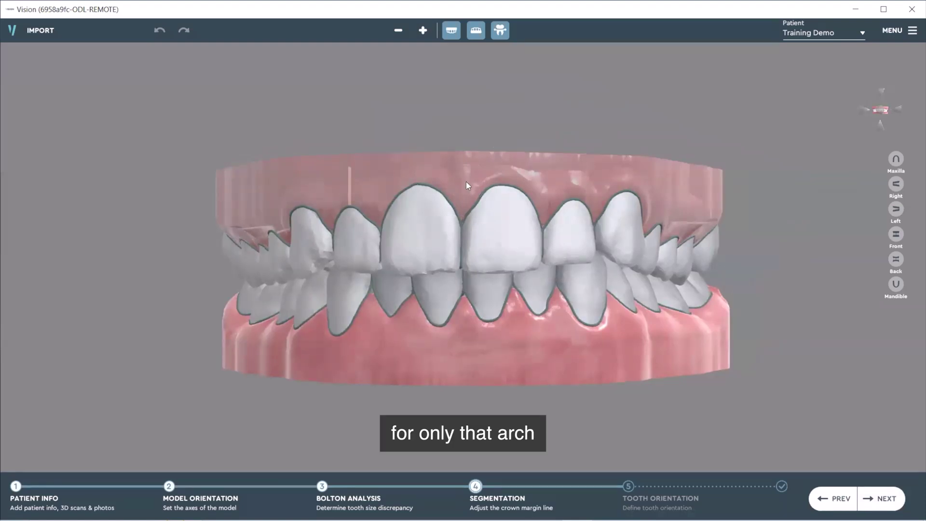
left_click(486, 371)
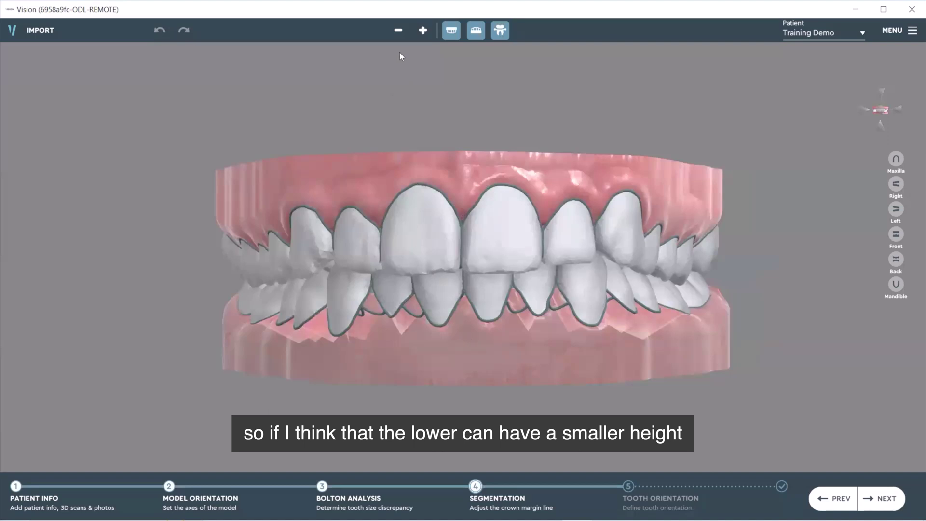
left_click(399, 33)
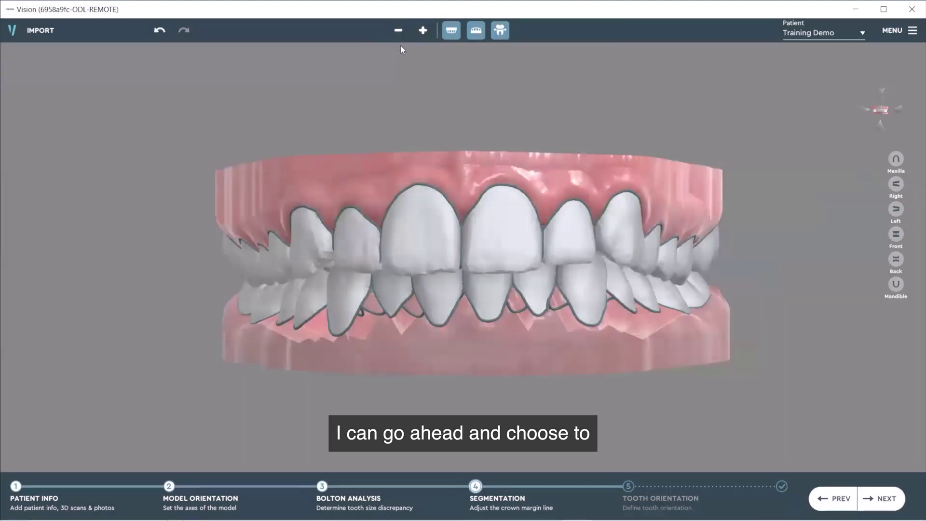
left_click(462, 175)
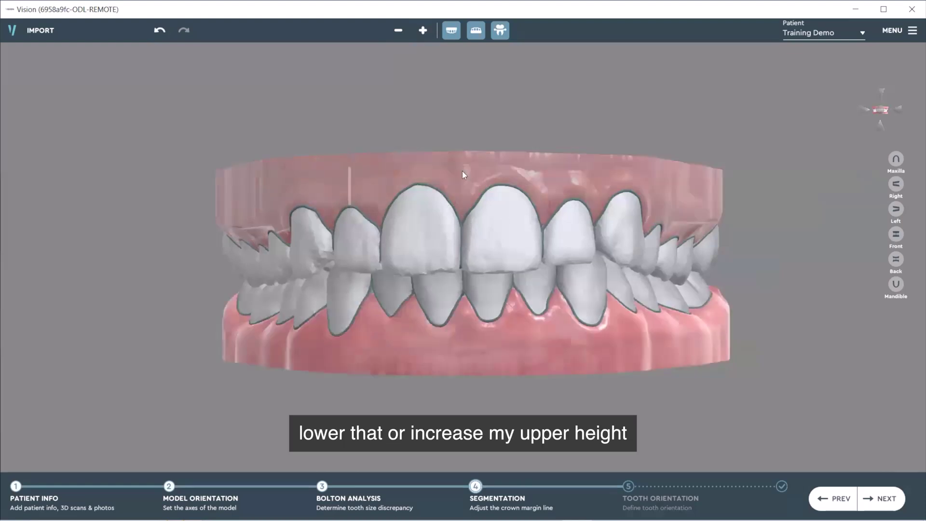
left_click(425, 31)
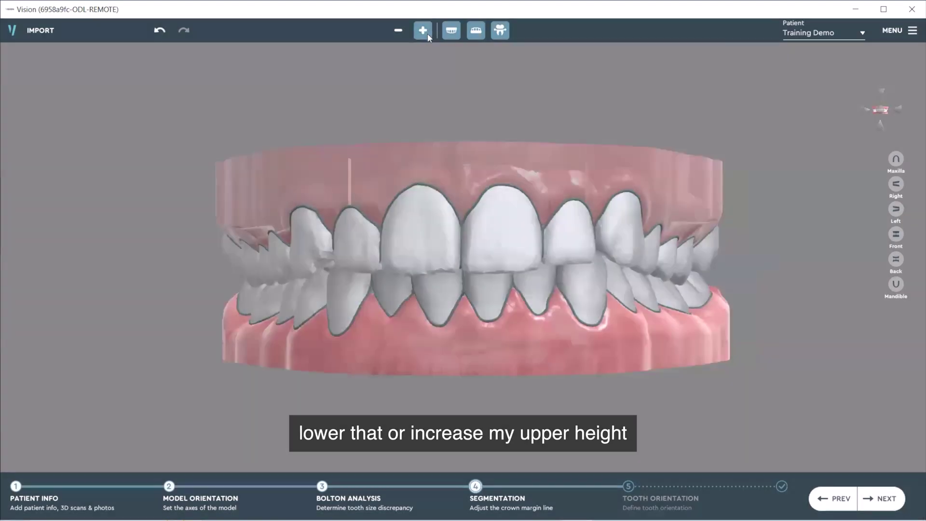
Deselect the arches, reduce the base height with neither selected, and proceed to tooth orientation
left_click(471, 367)
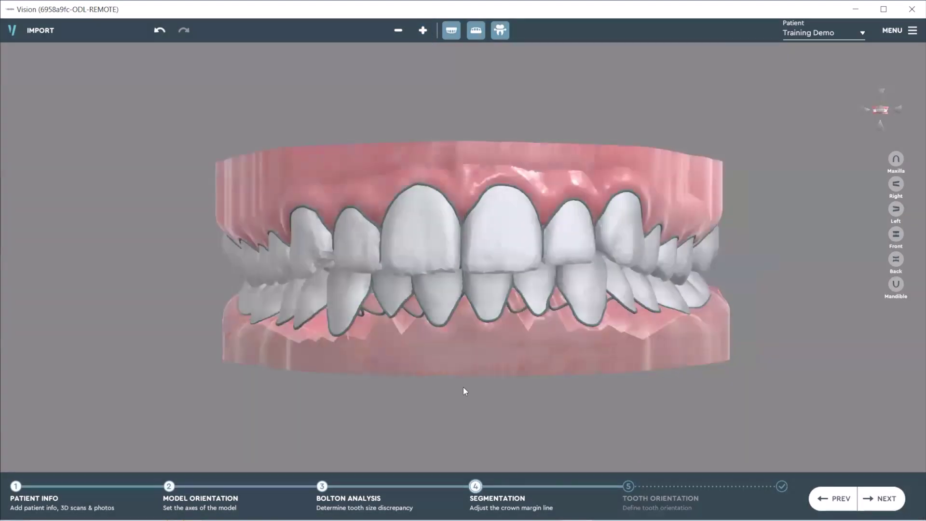
left_click(549, 108)
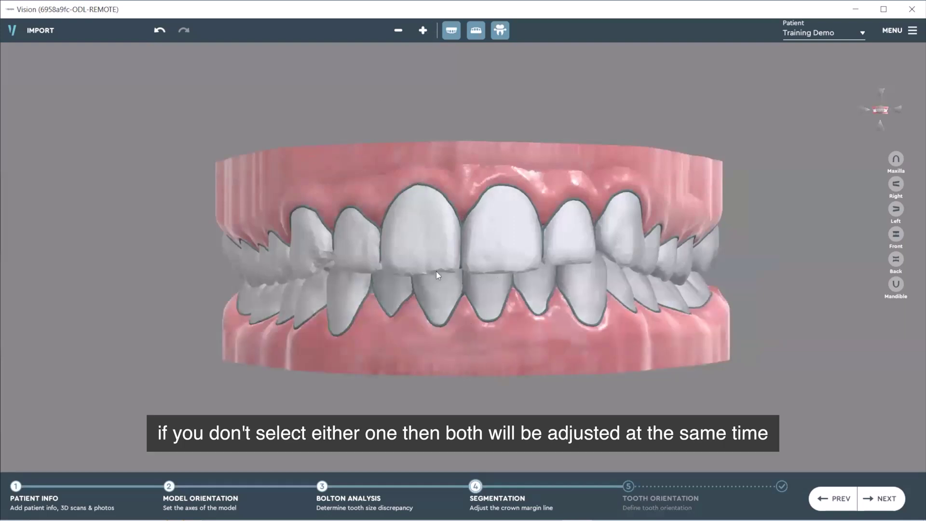
left_click(398, 31)
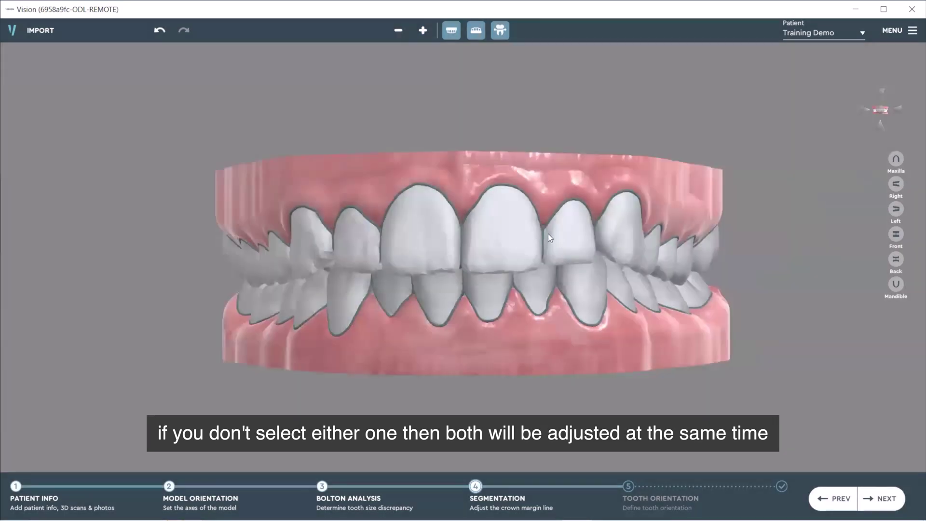
left_click_drag(736, 267, 531, 244)
left_click_drag(542, 95, 564, 206)
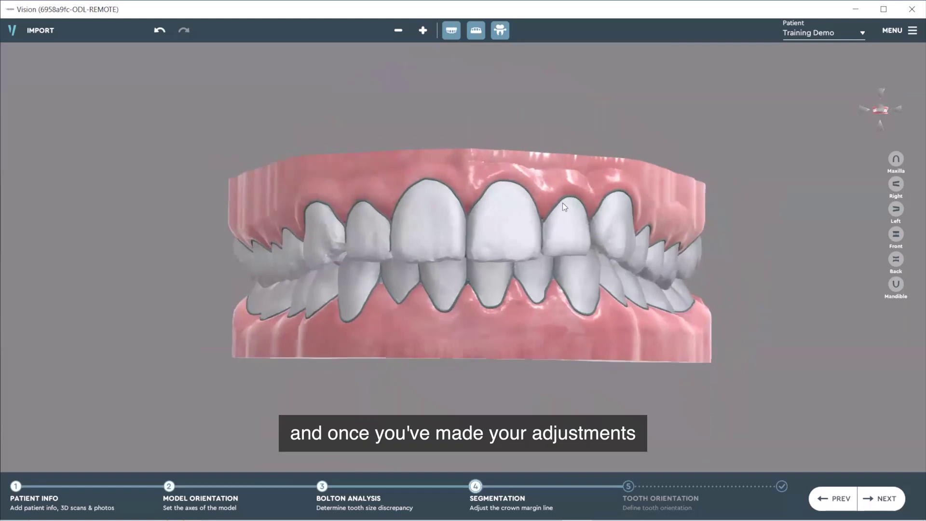
left_click(884, 501)
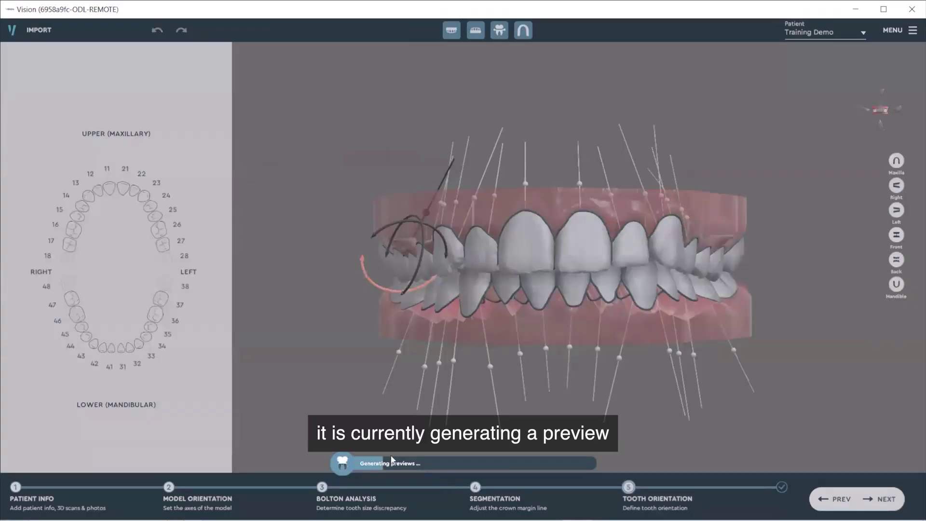
Select upper right tooth 17 and rotate its root axis distally from the buccal side
left_click(384, 466)
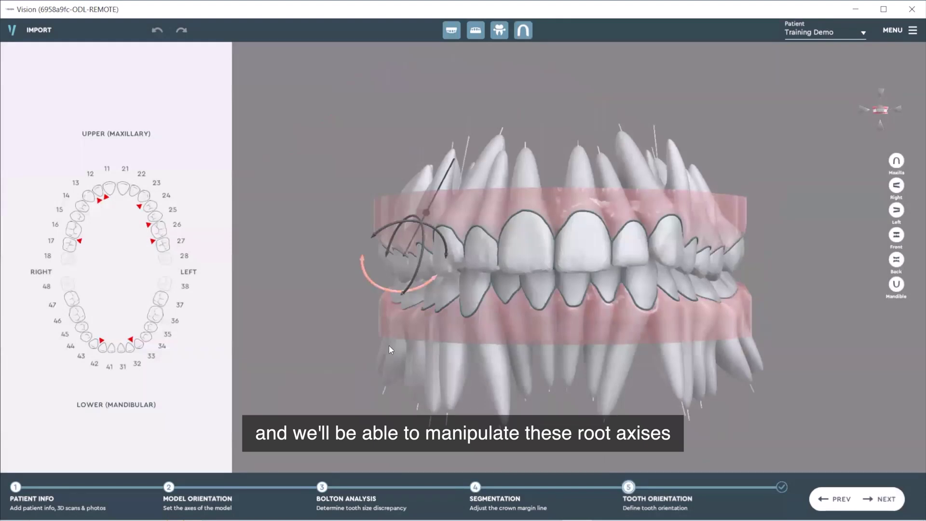
left_click_drag(470, 310, 451, 233)
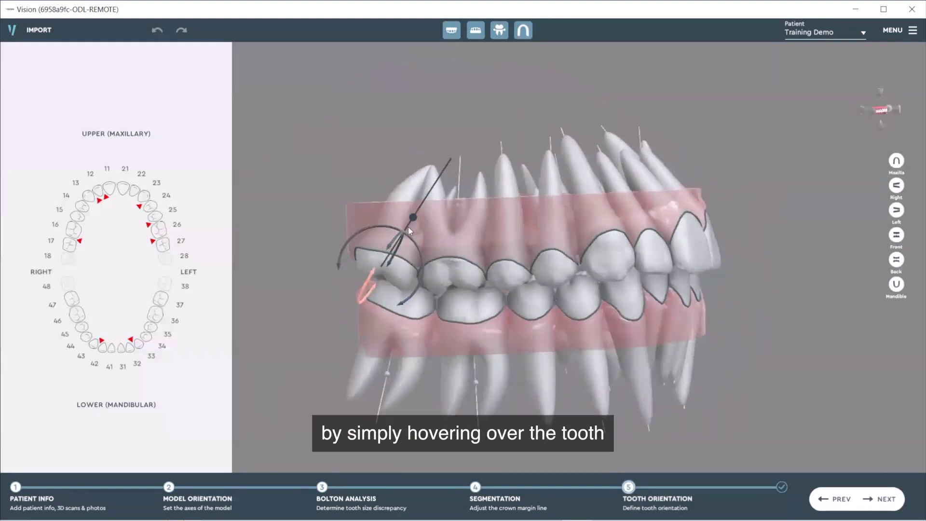
scroll(395, 255, "up", 1)
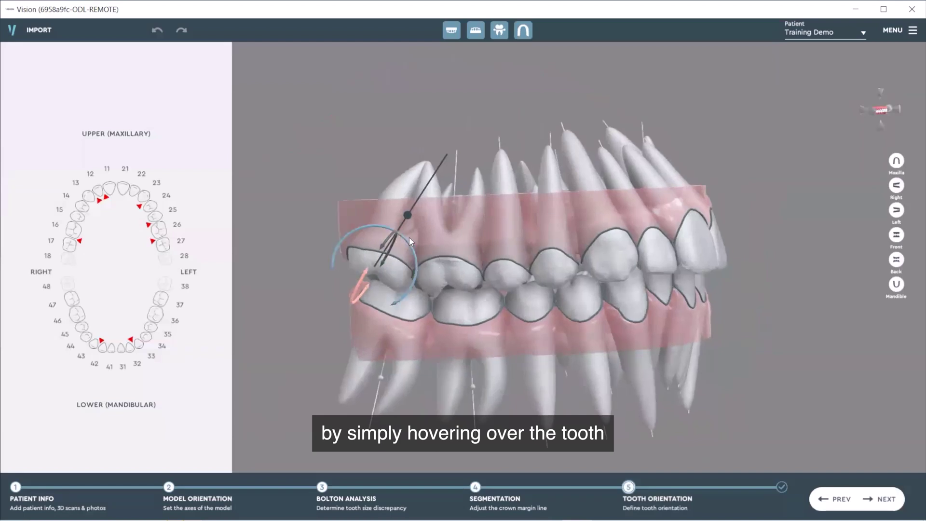
left_click(445, 261)
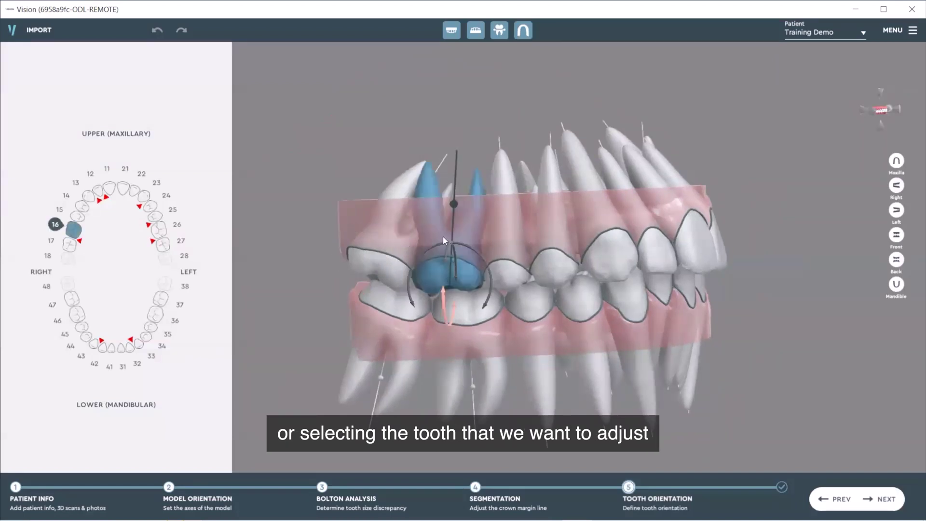
left_click(374, 258)
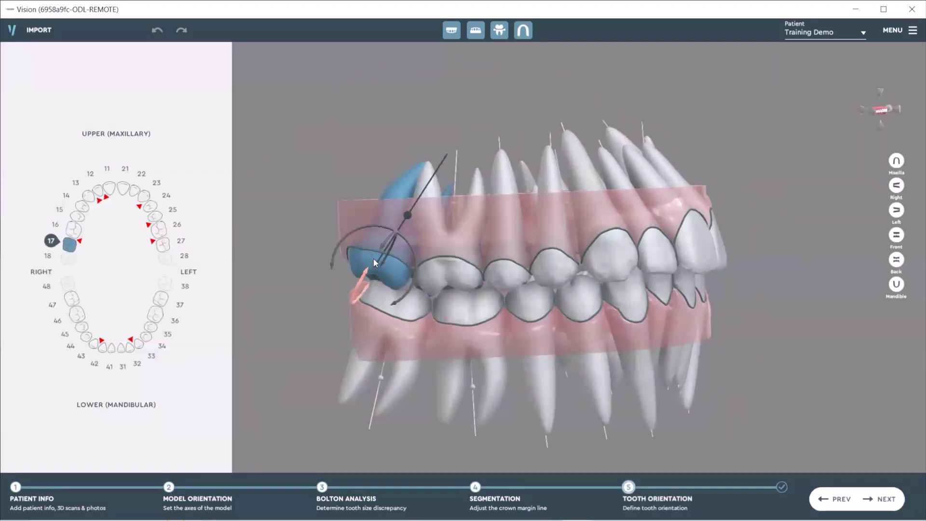
left_click_drag(409, 242, 395, 230)
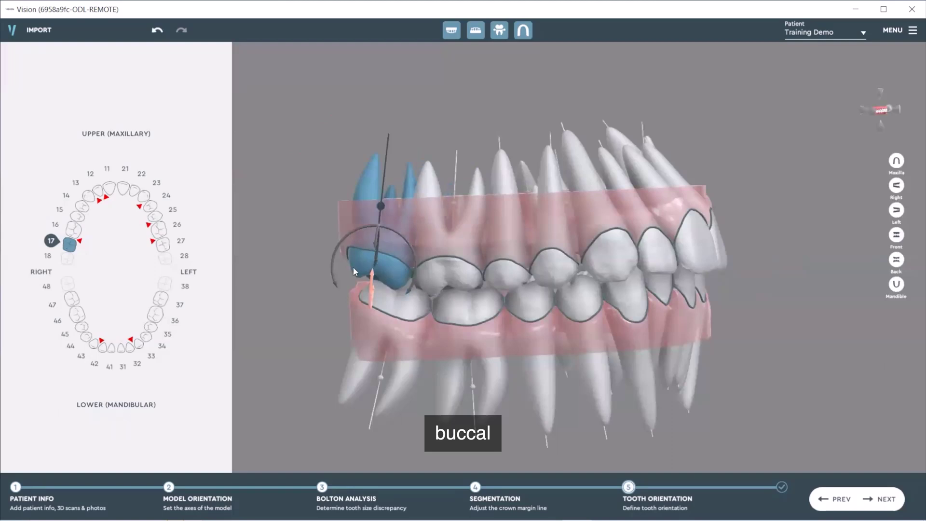
Adjust the buccolingual root inclination of tooth 17 from the back and fine-tune its distal tip from the side
left_click_drag(591, 232, 871, 266)
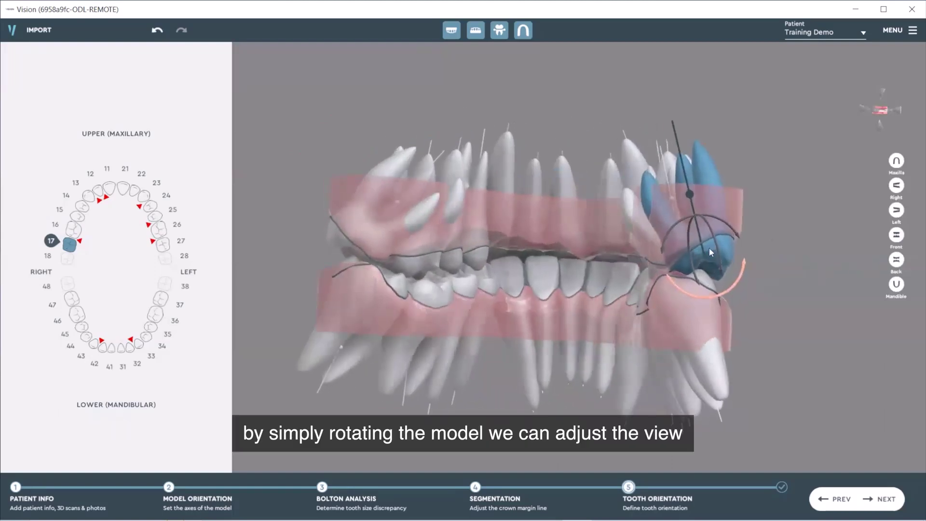
left_click_drag(711, 215, 717, 220)
left_click_drag(771, 274, 366, 247)
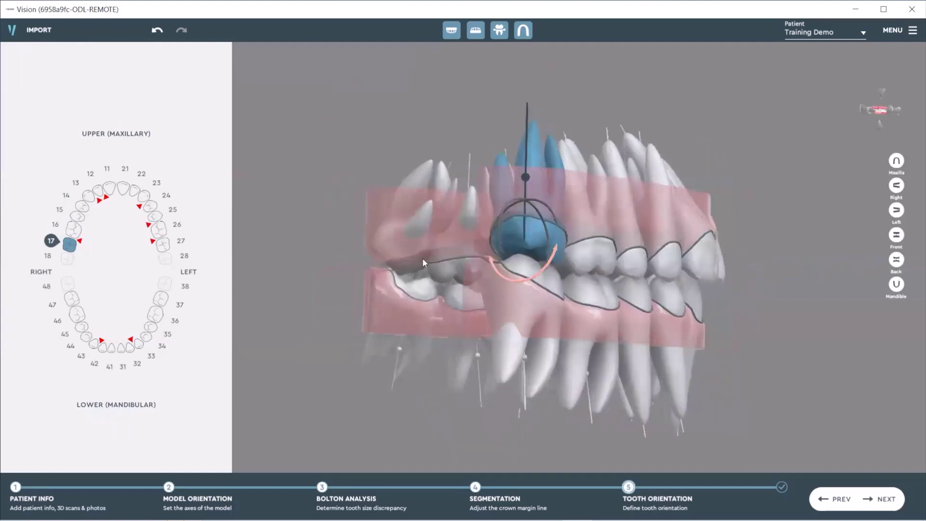
left_click_drag(641, 278, 419, 274)
left_click_drag(480, 280, 433, 212)
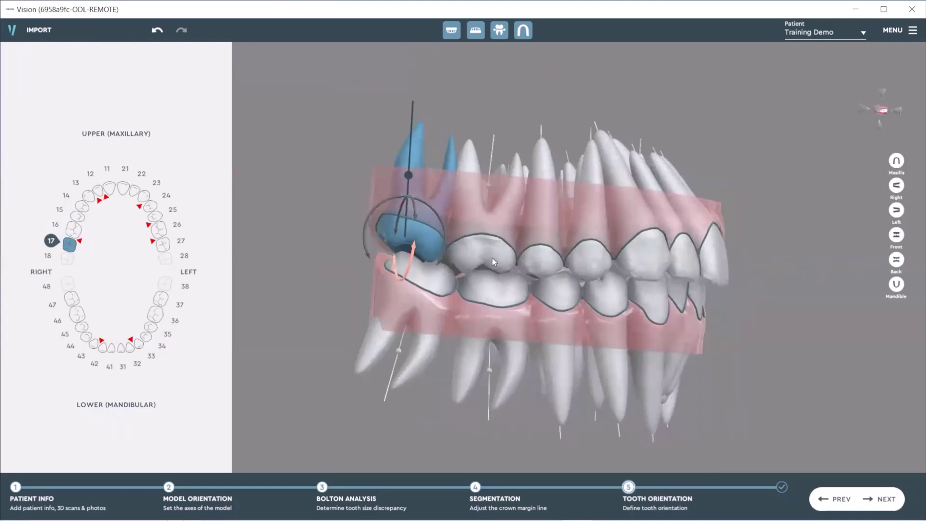
left_click_drag(573, 244, 528, 238)
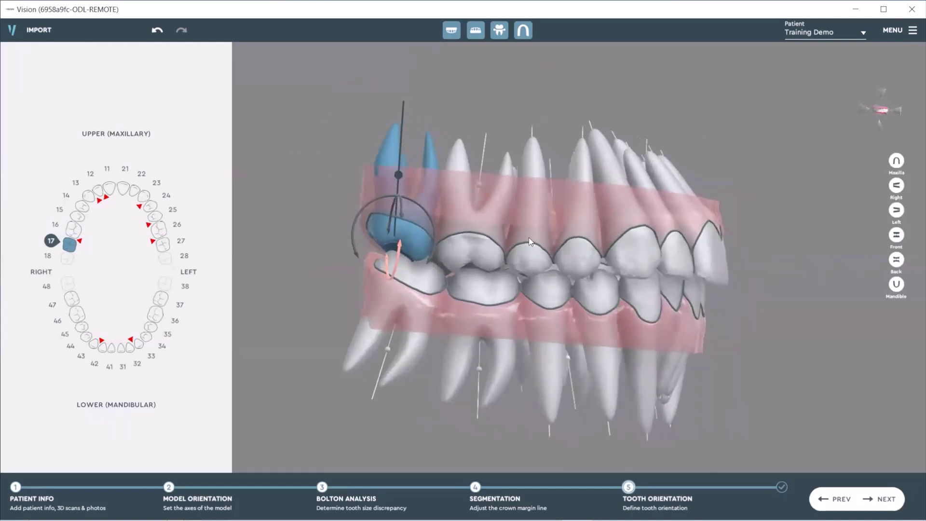
left_click_drag(429, 212, 425, 207)
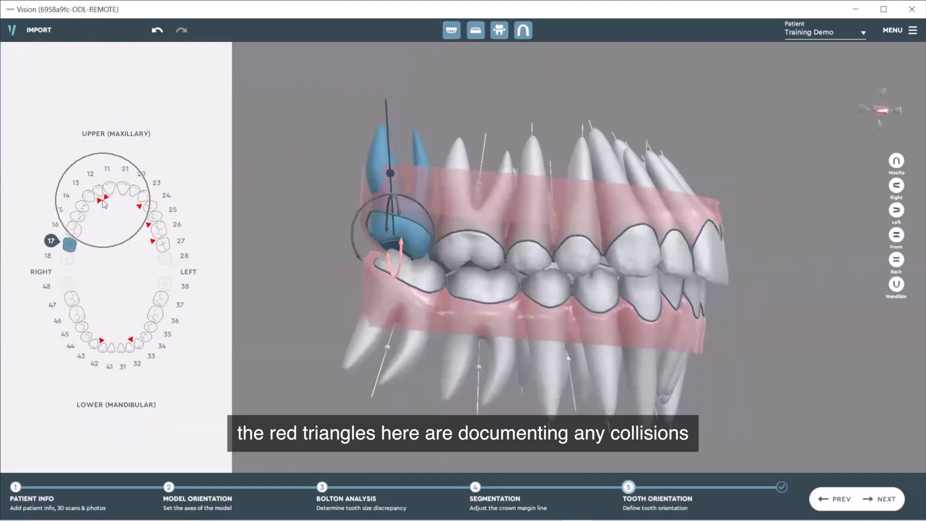
Select upper right canine 13 and rotate its root axis away from the neighbouring root of tooth 12
left_click_drag(677, 249, 614, 234)
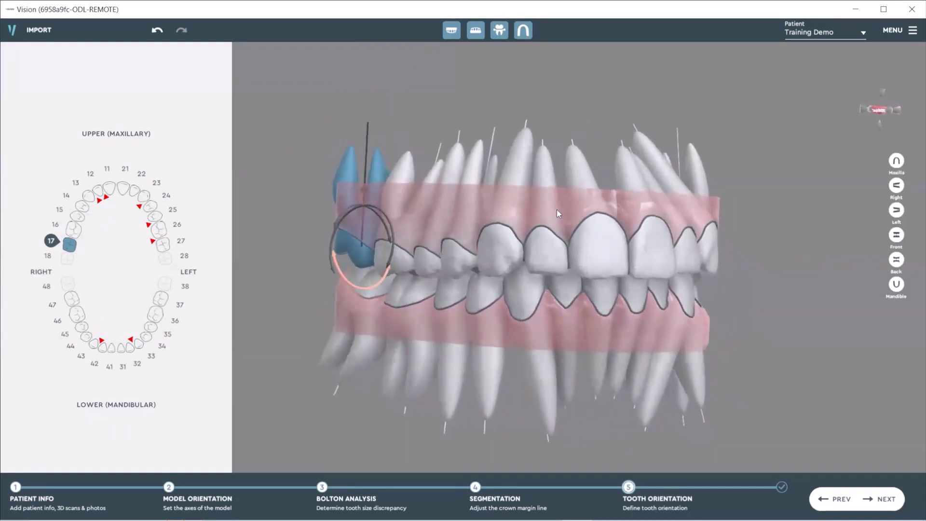
left_click(527, 228)
left_click_drag(528, 229, 567, 233)
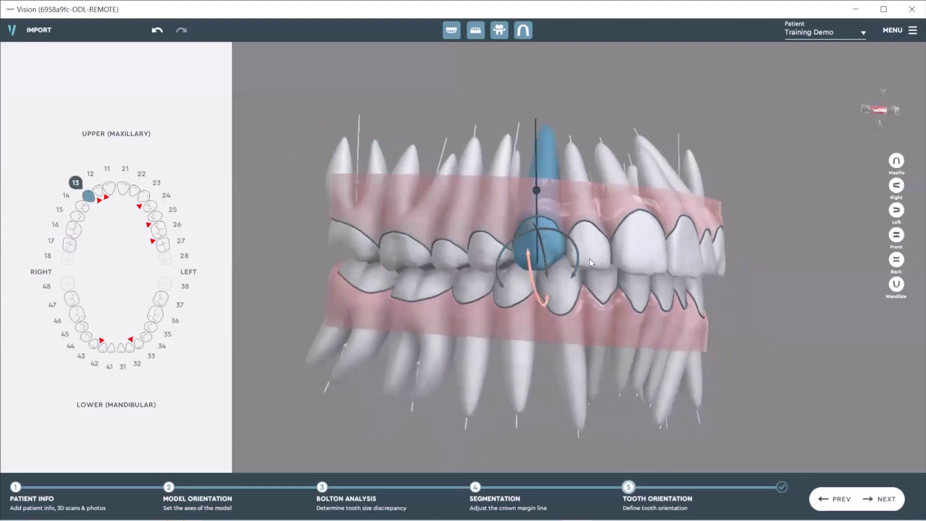
left_click_drag(624, 253, 577, 250)
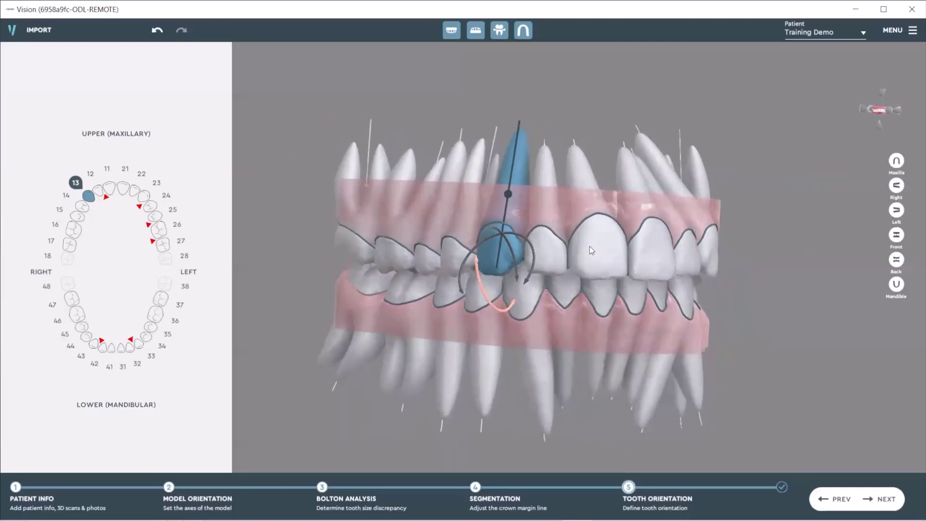
left_click_drag(637, 233, 571, 233)
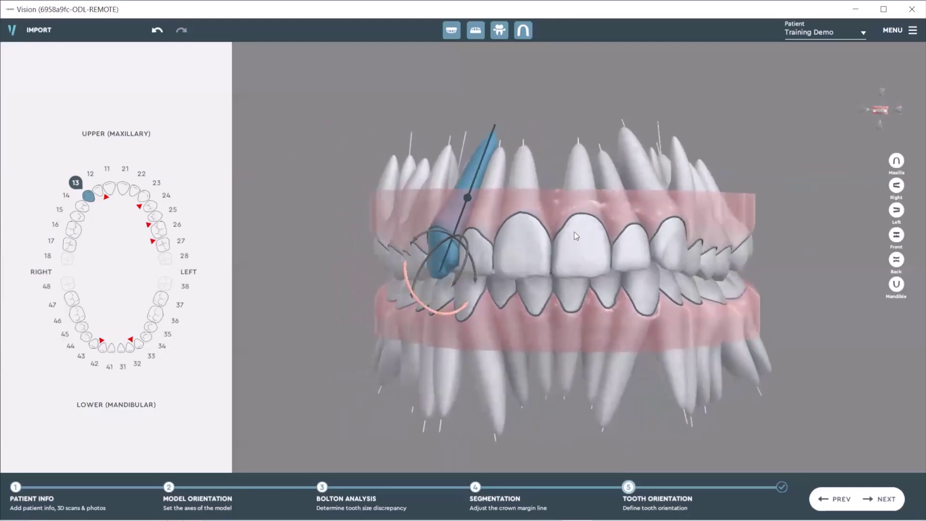
Adjust the root axis of upper right tooth 12 and tip the root of tooth 11 mesially
left_click(596, 227)
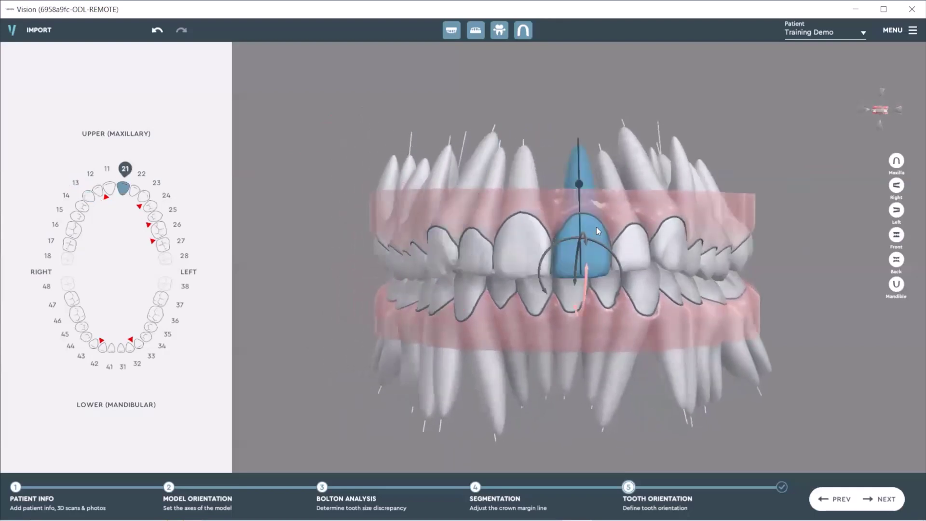
left_click(479, 234)
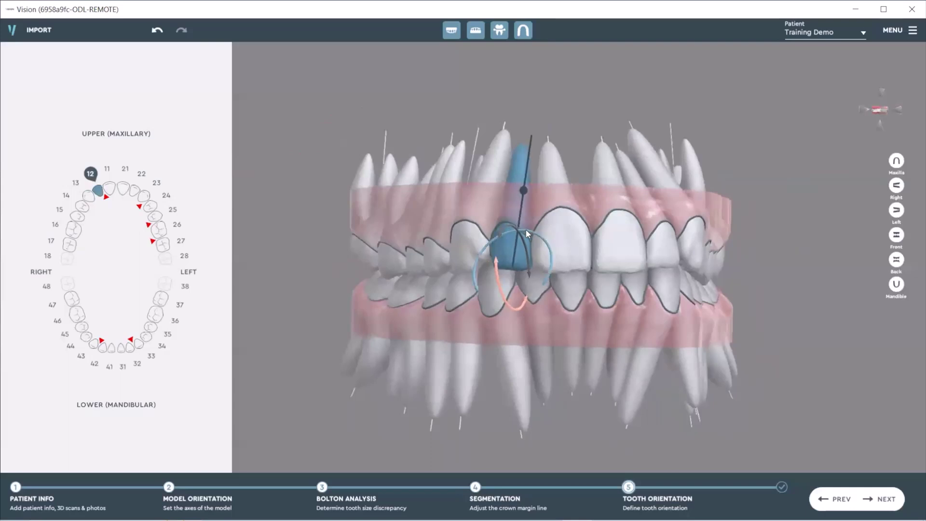
left_click_drag(575, 252, 673, 255)
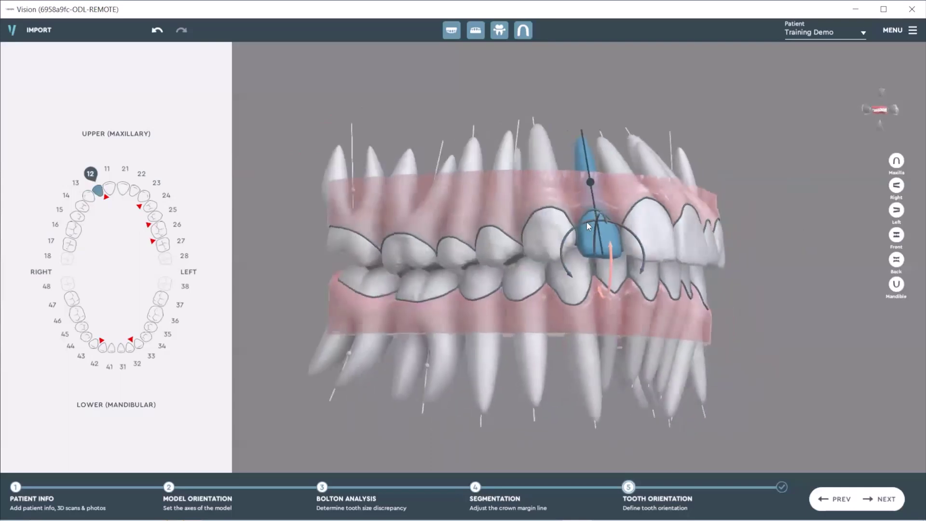
left_click(665, 213)
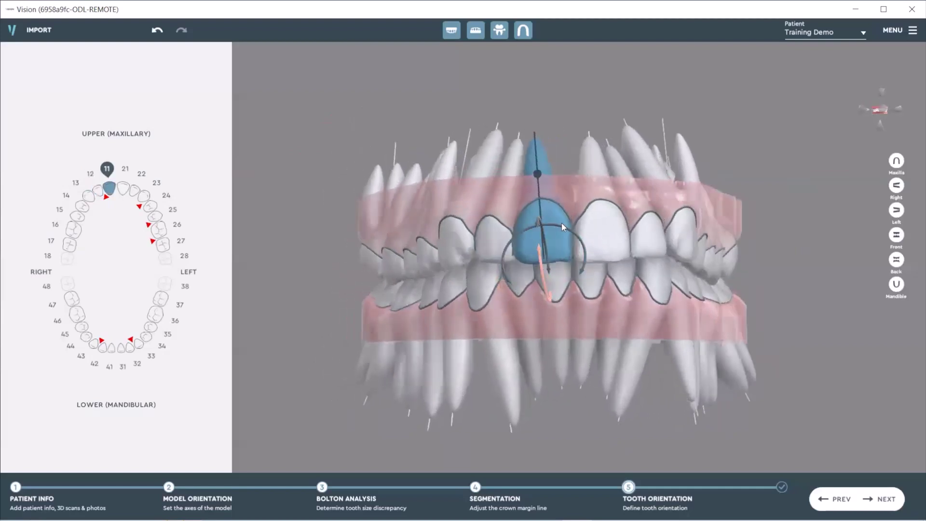
left_click_drag(554, 225, 559, 225)
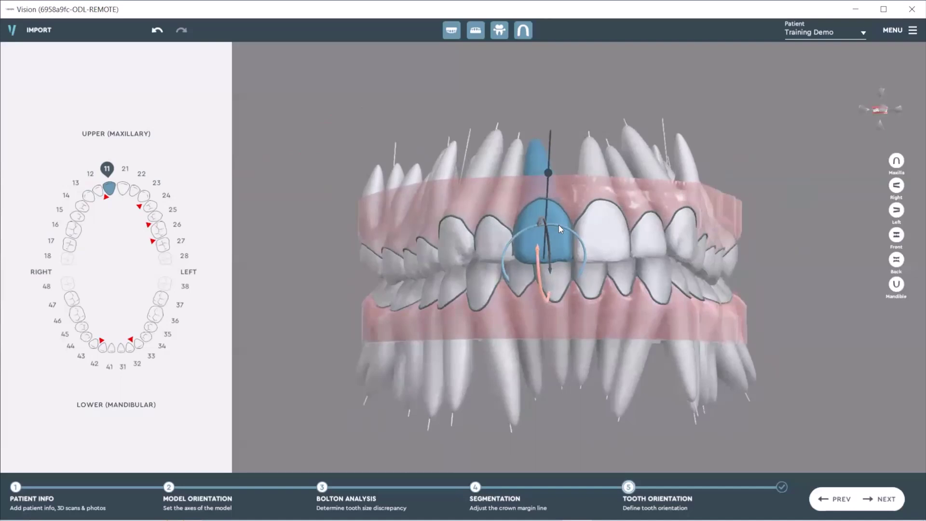
left_click_drag(659, 263, 532, 263)
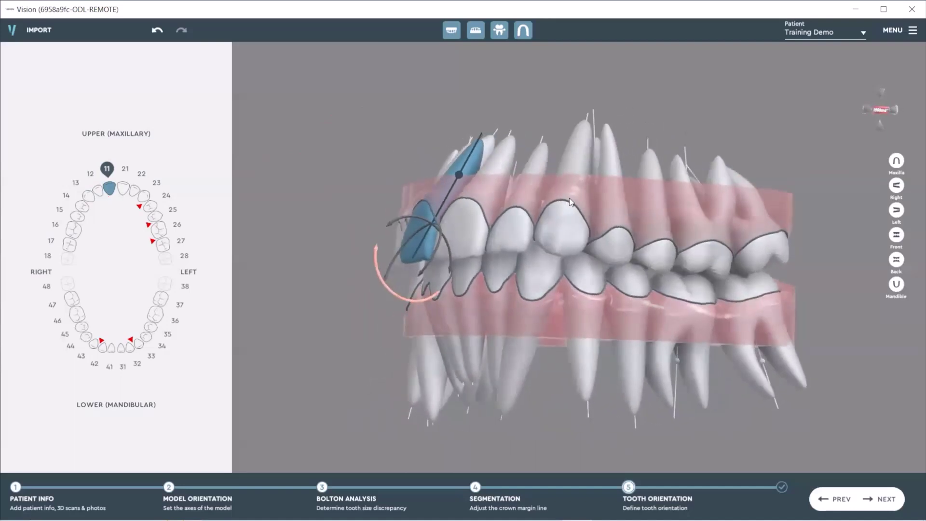
Adjust the root axis of upper left canine 23 and tip the root of tooth 24 distally
left_click(572, 212)
left_click_drag(582, 221, 578, 218)
left_click_drag(668, 248, 628, 229)
left_click(558, 231)
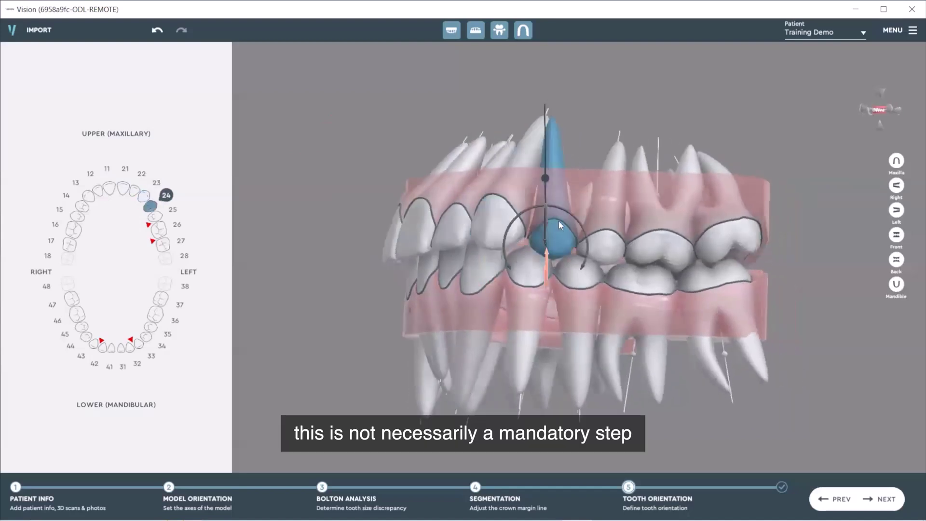
left_click_drag(563, 208, 616, 251)
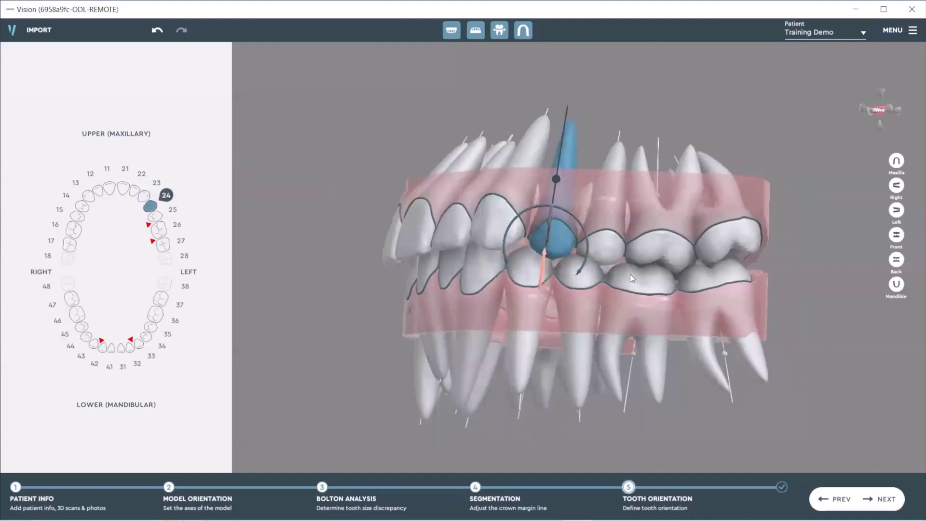
right_click_drag(647, 250, 646, 256)
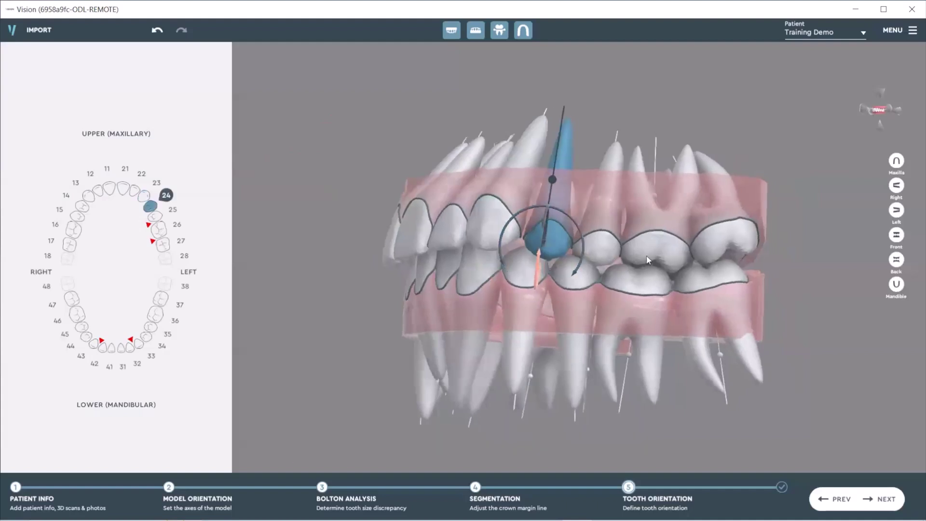
Adjust the root axis of upper left tooth 25 and tip the root of tooth 27 distally
left_click(605, 241)
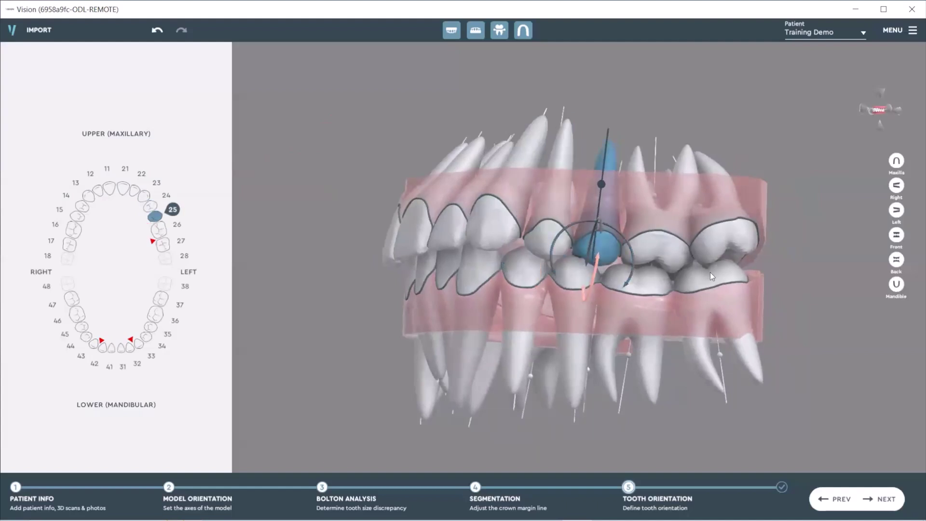
right_click_drag(715, 276, 619, 246)
left_click(708, 213)
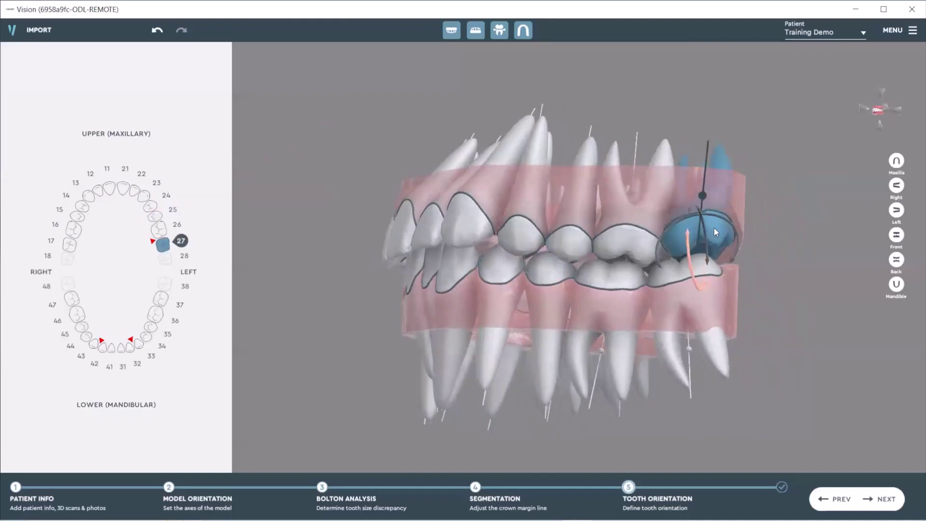
left_click_drag(721, 217, 730, 226)
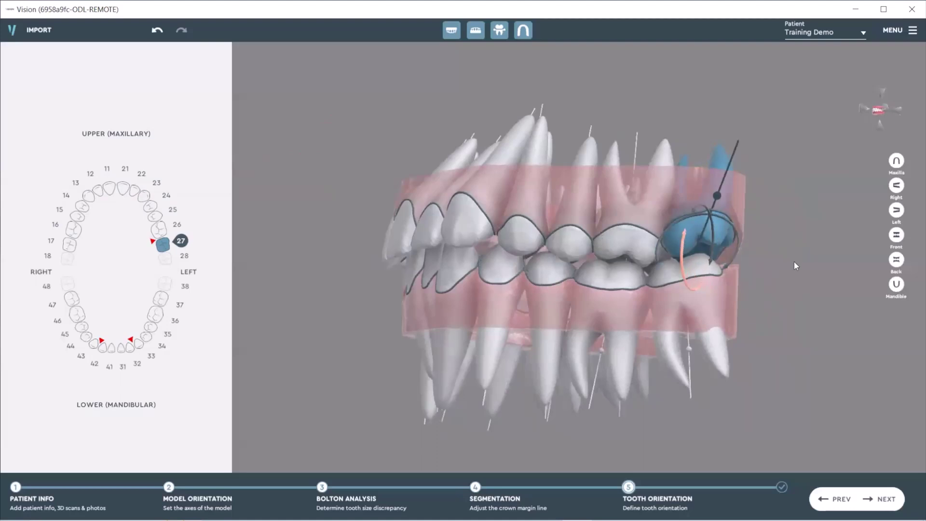
Adjust the root axes of the lower front teeth marked with collisions on both sides, including tooth 43
left_click_drag(797, 268, 506, 189)
left_click_drag(457, 172, 568, 306)
left_click(628, 309)
left_click(531, 310)
left_click_drag(400, 279, 592, 309)
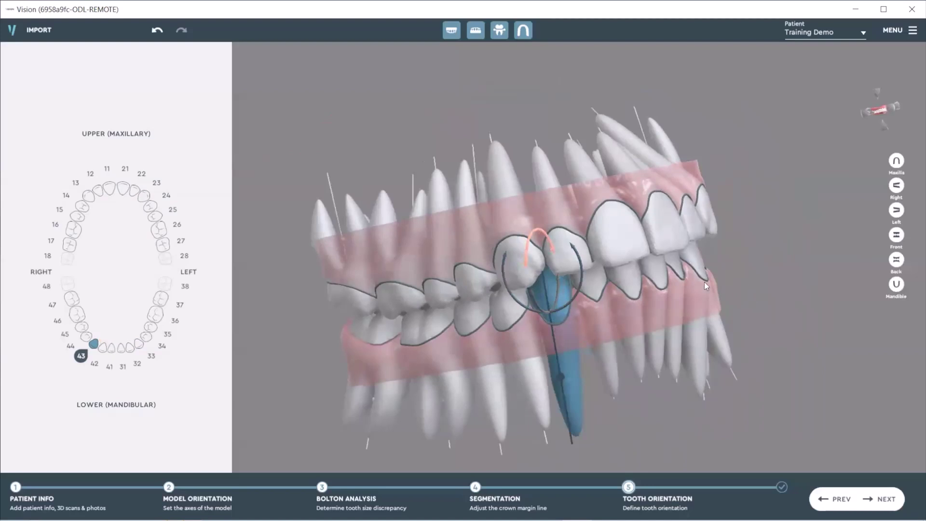
Show the model from the front and finish tooth orientation by proceeding to root generation
left_click(893, 238)
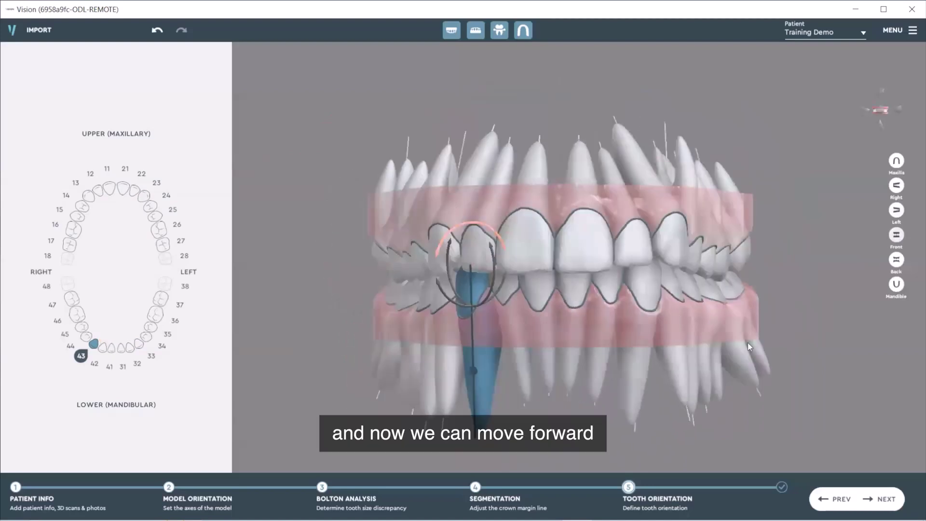
left_click(881, 501)
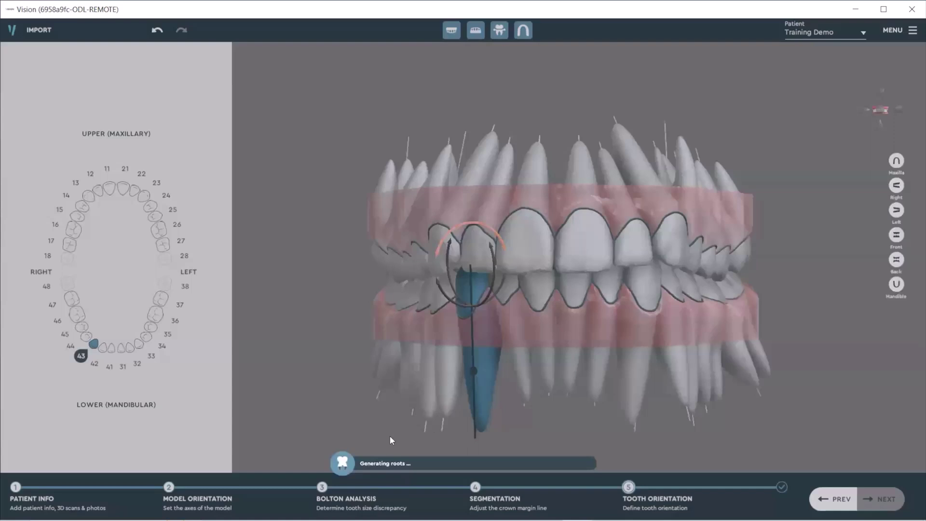
left_click(381, 464)
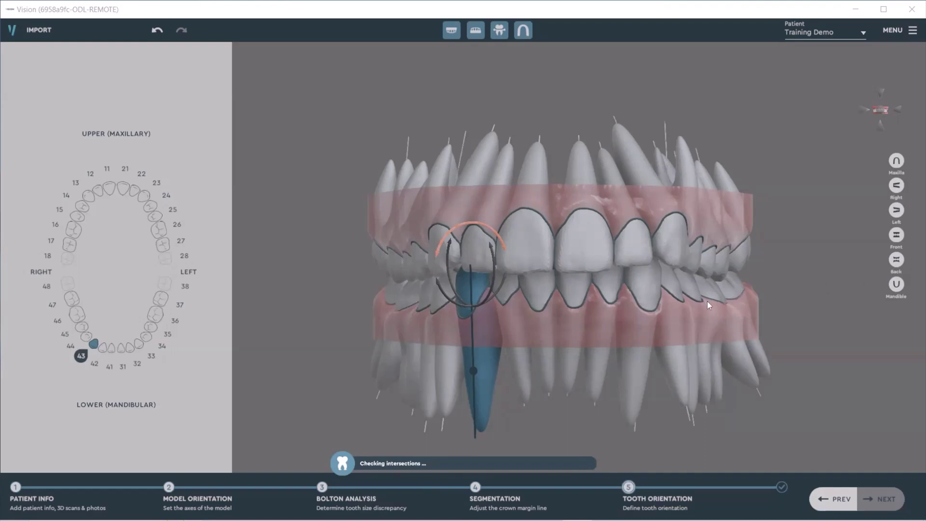
left_click(389, 468)
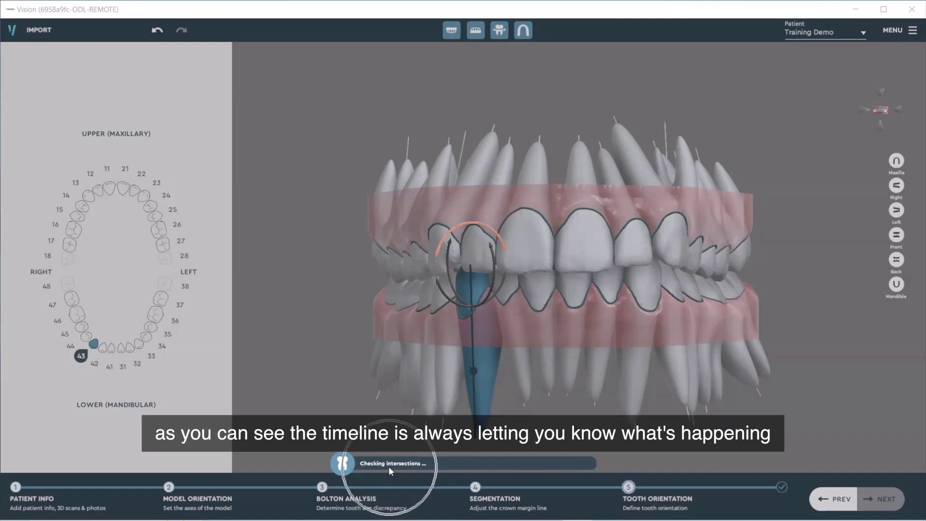